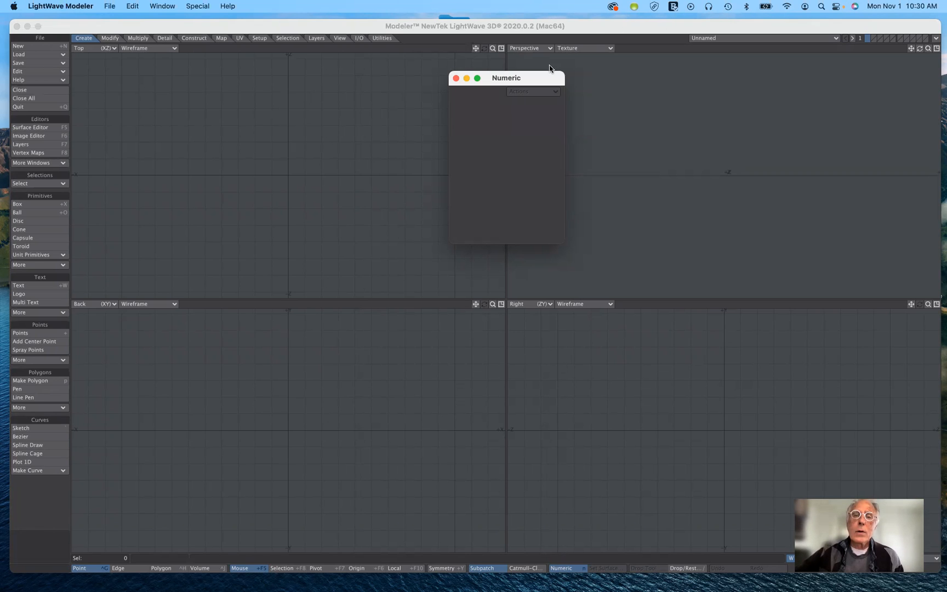
mouse_move(542, 75)
mouse_down()
mouse_move(532, 140)
mouse_move(548, 145)
mouse_move(564, 113)
mouse_move(564, 99)
mouse_move(550, 94)
mouse_up()
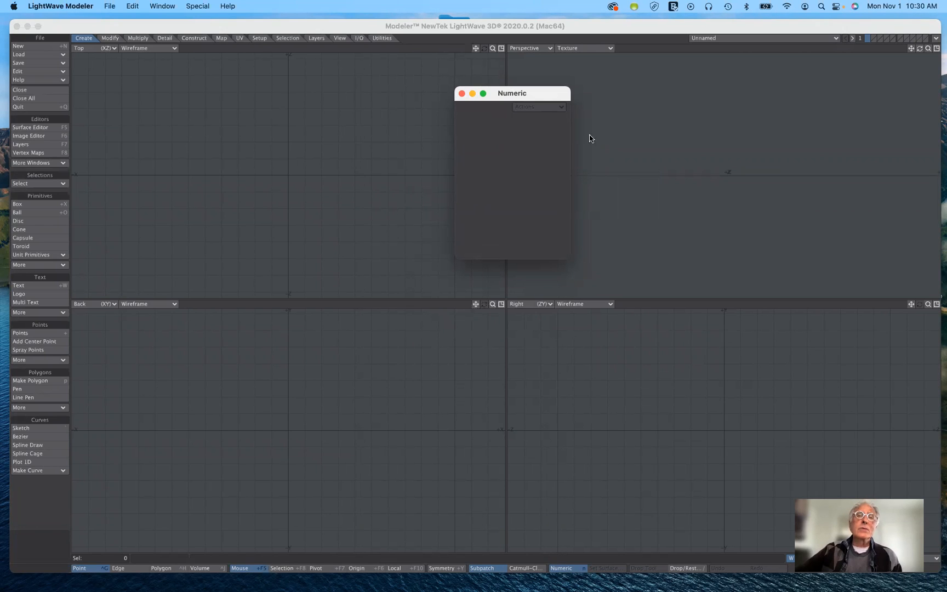
drag(545, 96, 538, 98)
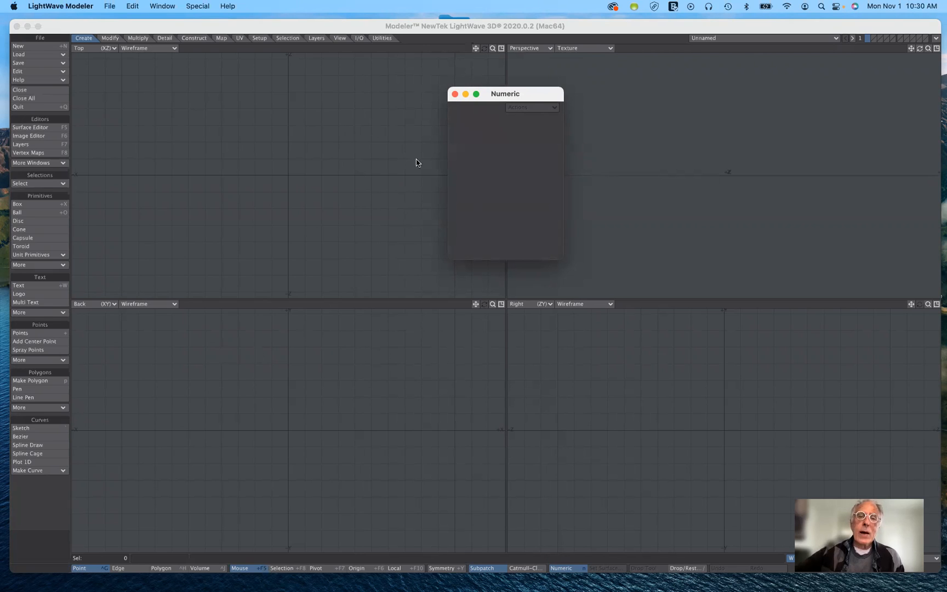
drag(533, 98, 513, 89)
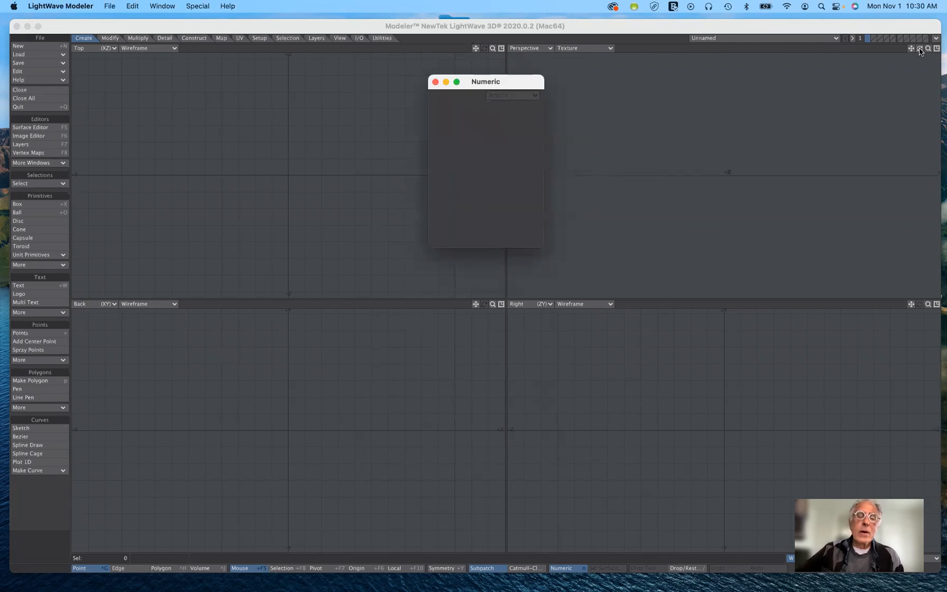
drag(920, 49, 920, 48)
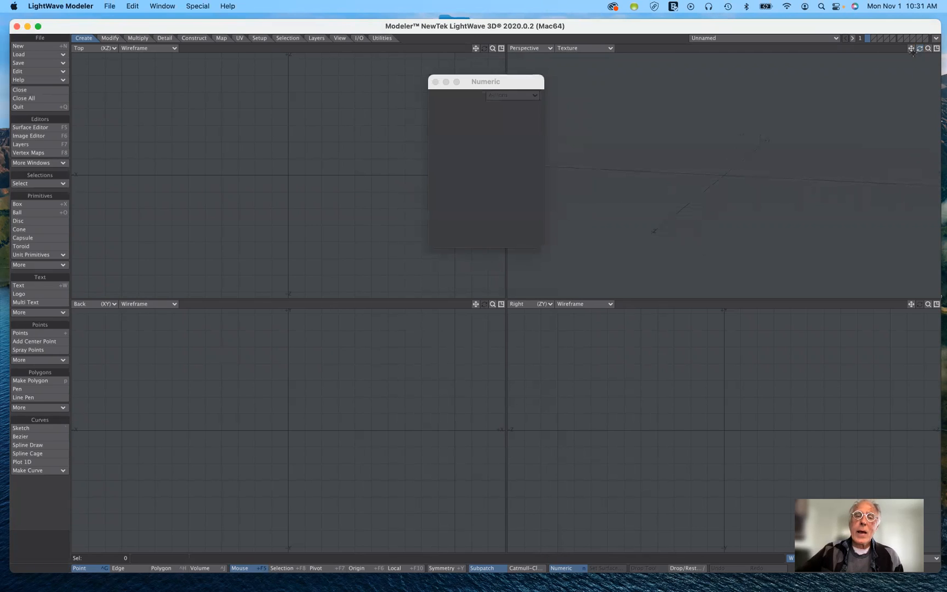
drag(505, 81, 515, 79)
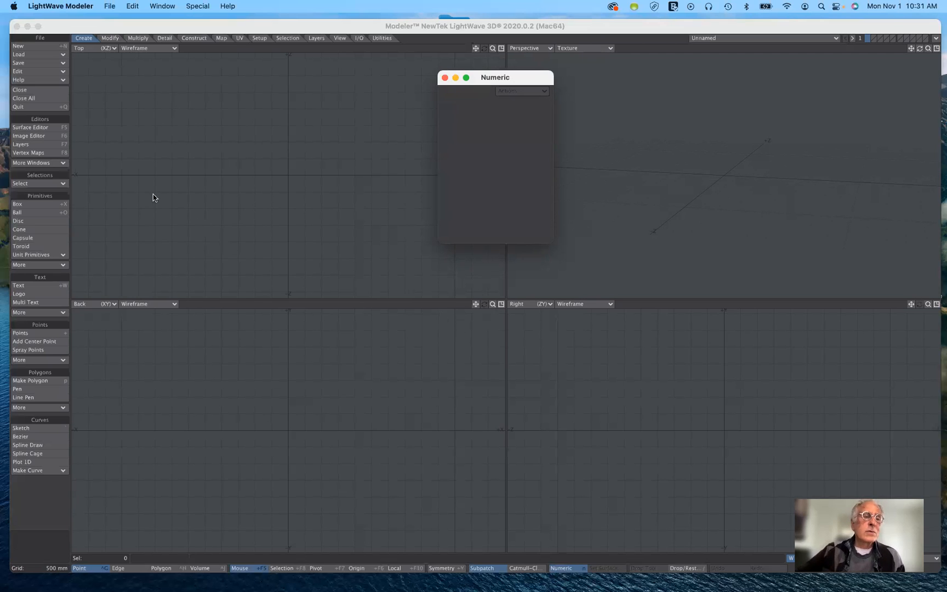
Create a flat box in the Back view, about 6.14 m wide and 4.99 m high with no depth, centred near the origin
click(44, 205)
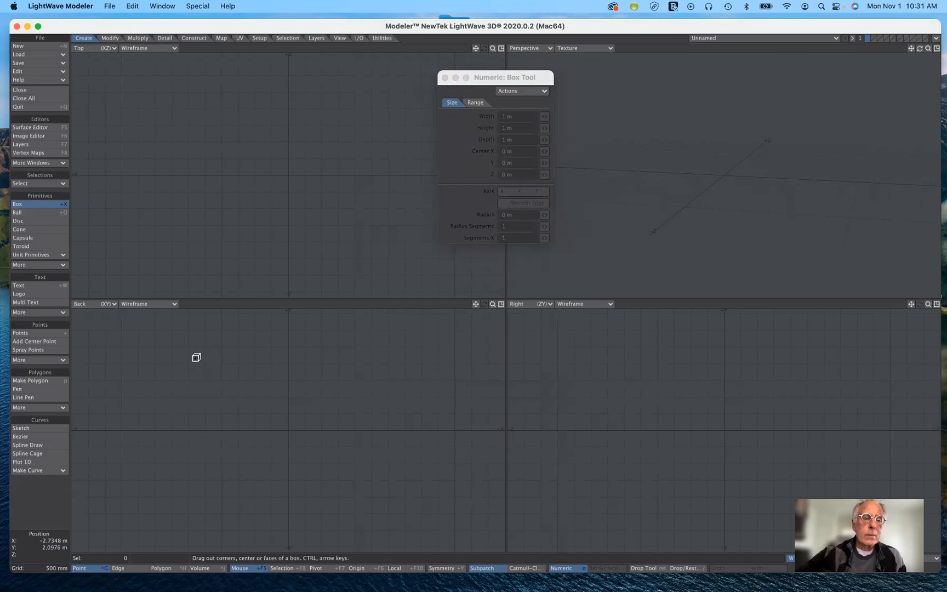
drag(186, 347, 392, 511)
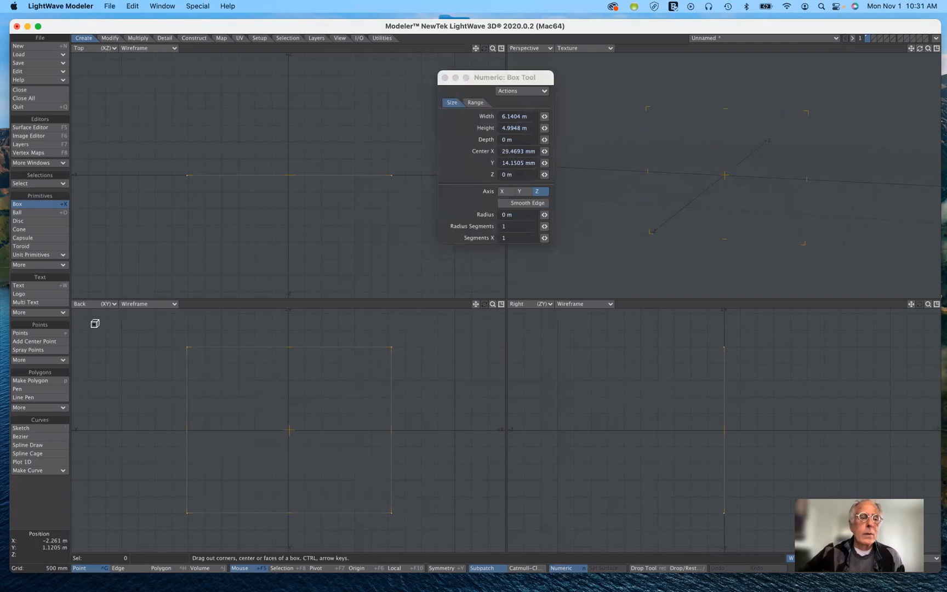
click(47, 204)
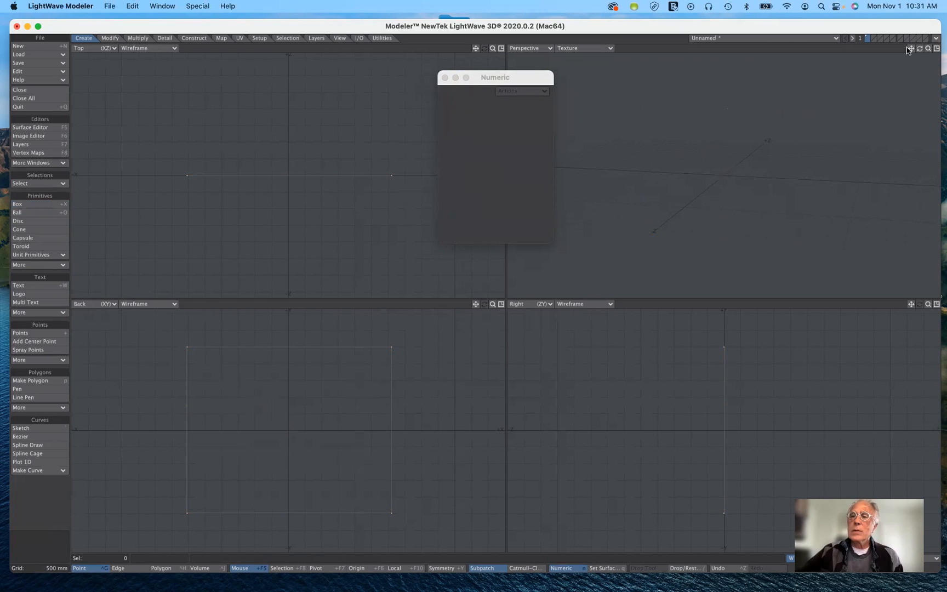
drag(919, 48, 931, 63)
drag(644, 189, 615, 198)
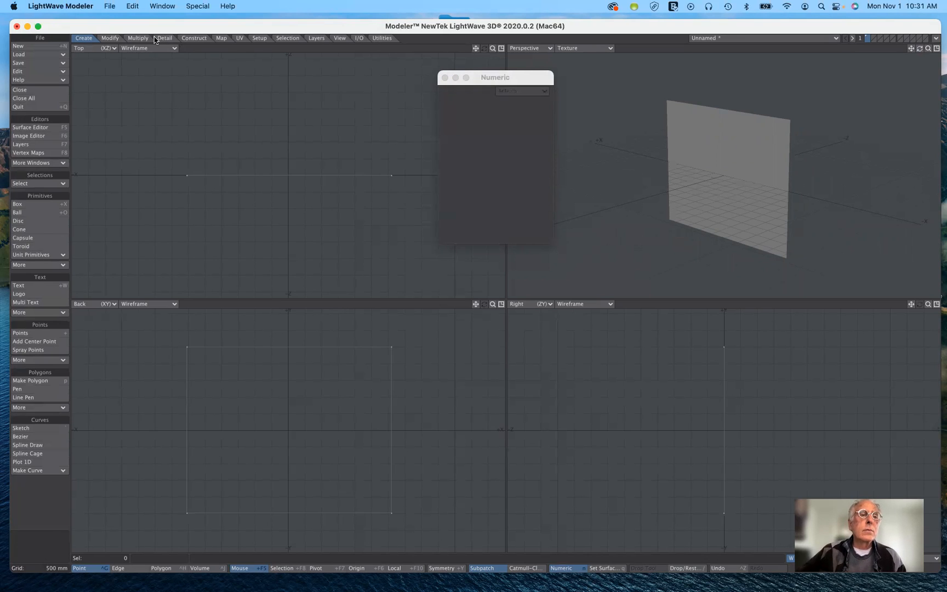
Subdivide the flat box with the Faceted method and display the perspective view as Textured Wire
click(137, 39)
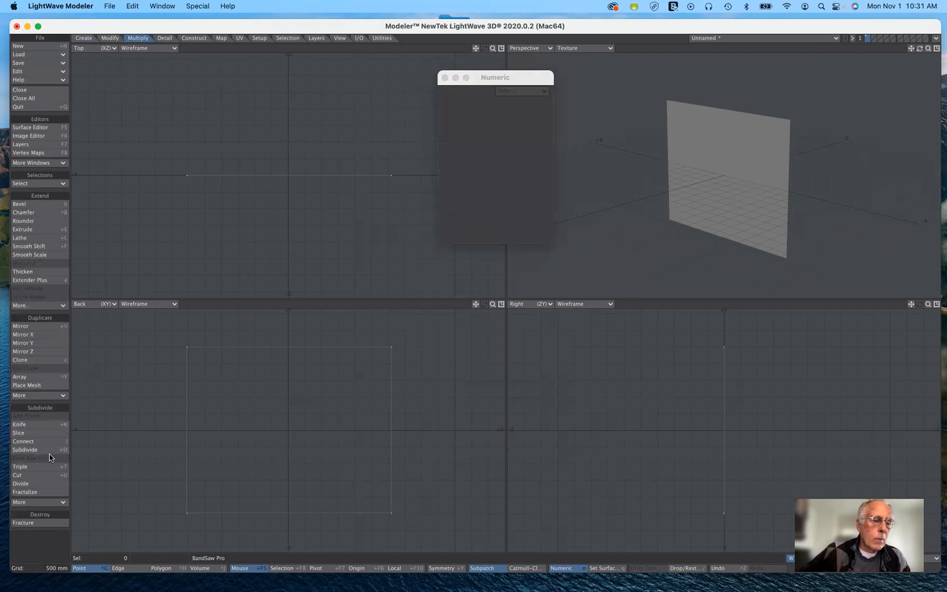
click(53, 483)
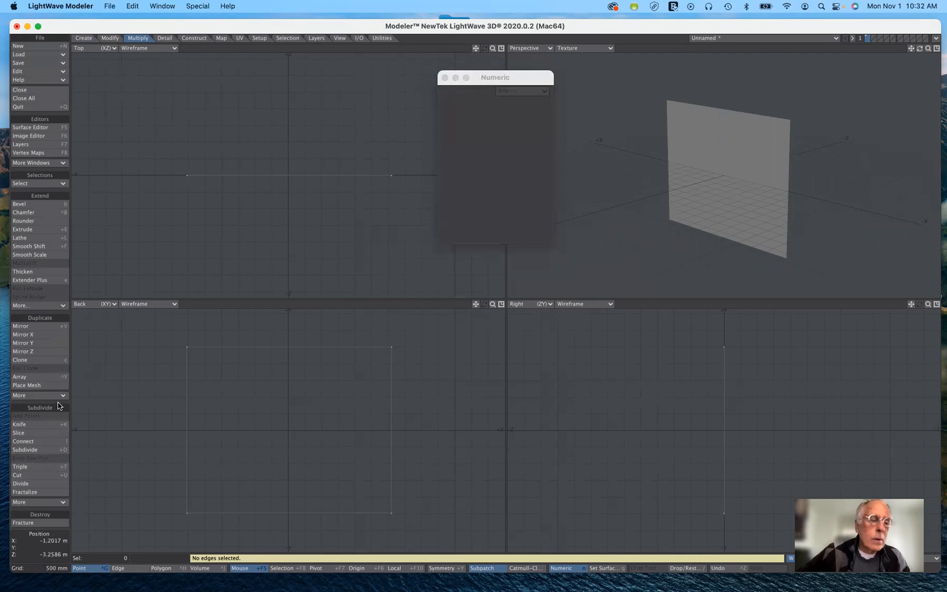
click(48, 451)
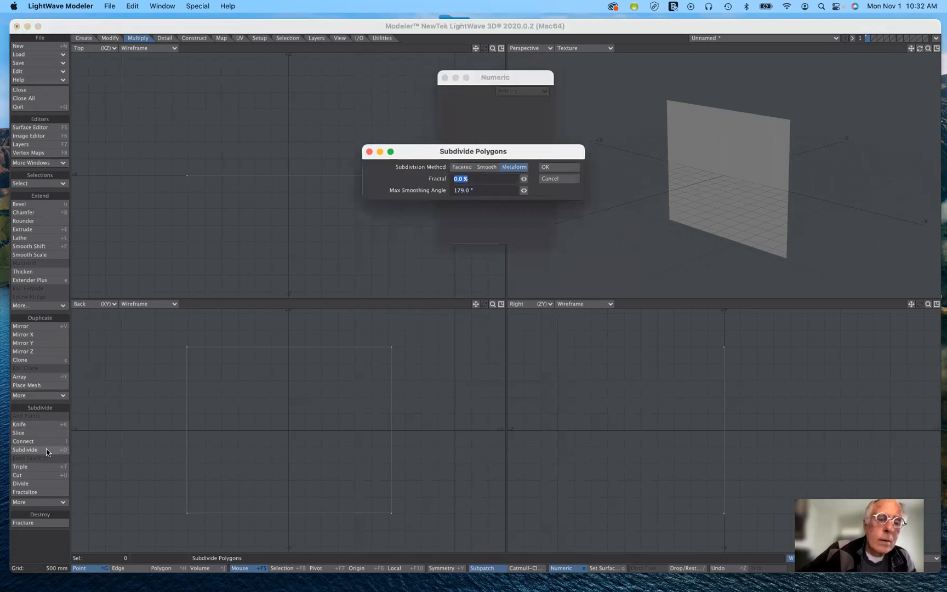
click(462, 167)
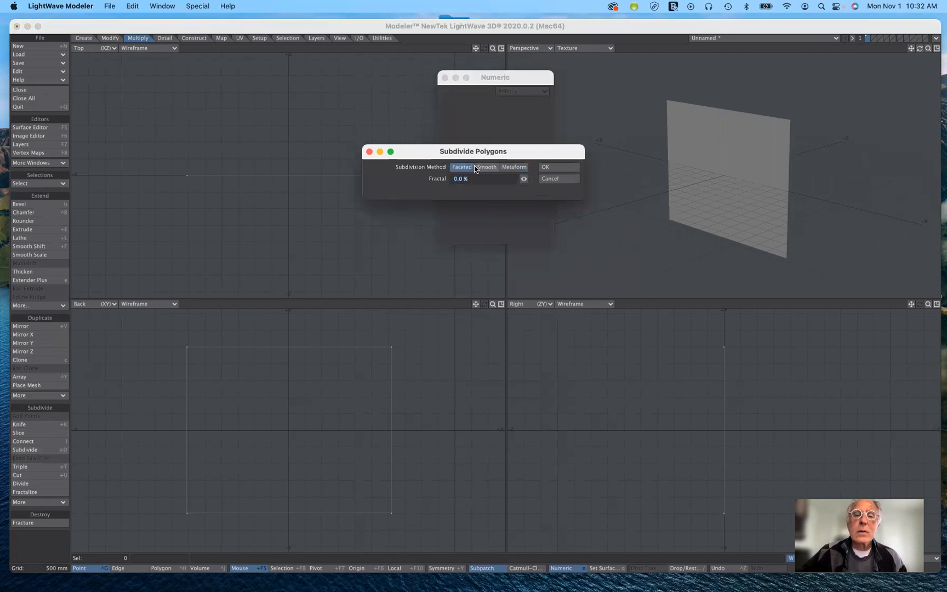
click(551, 166)
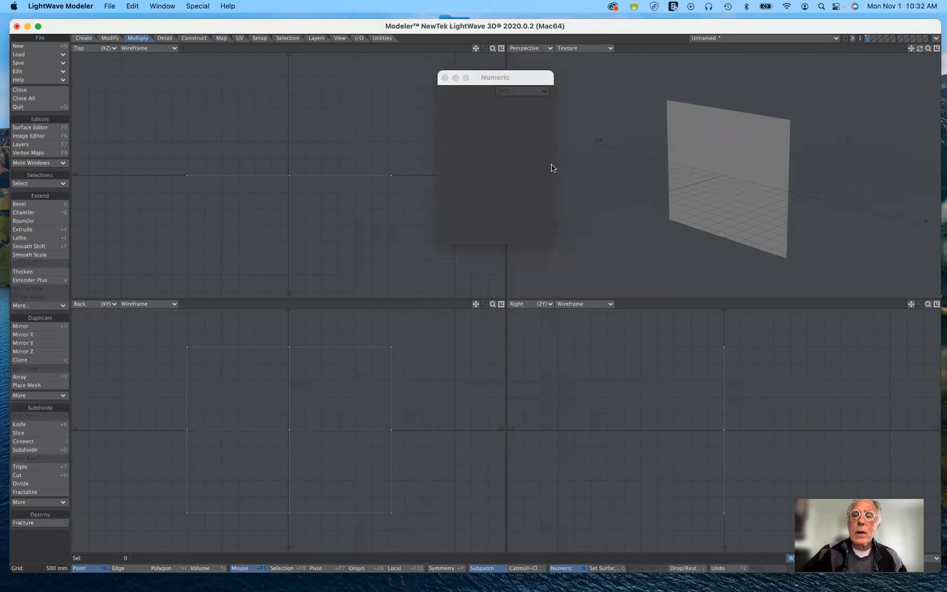
click(584, 48)
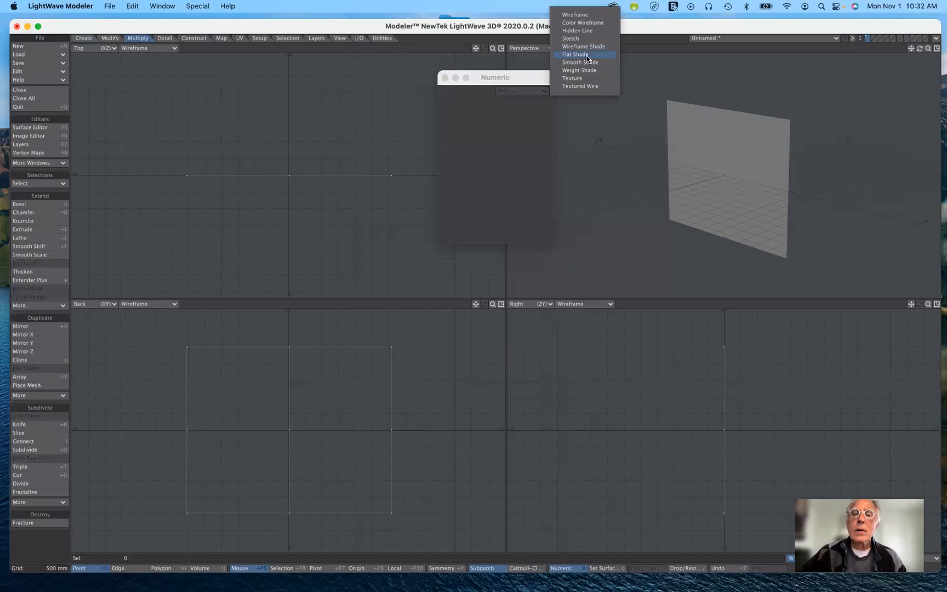
click(585, 85)
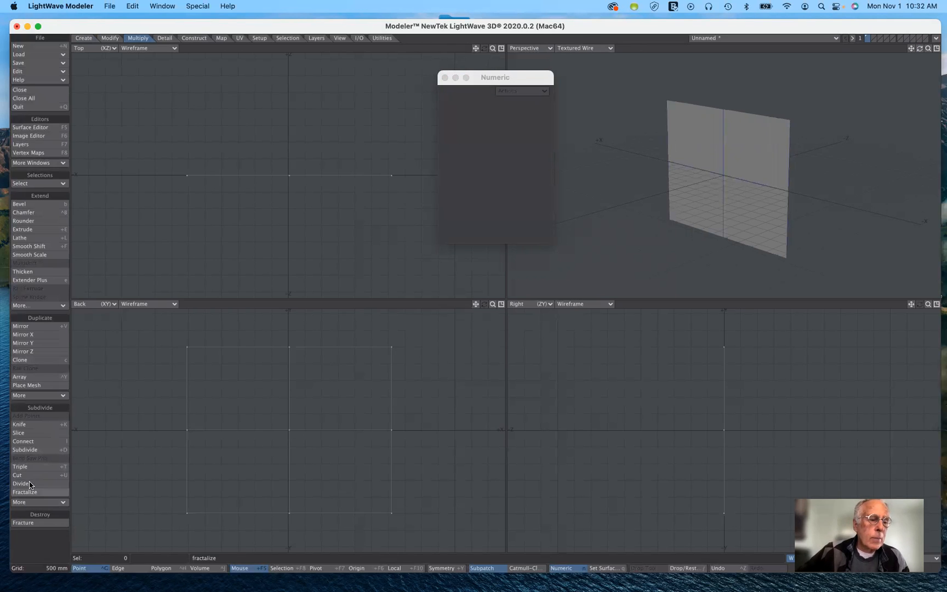
Subdivide the polygons of the flat box five more times with the Faceted method and 0.0 % fractal
click(45, 450)
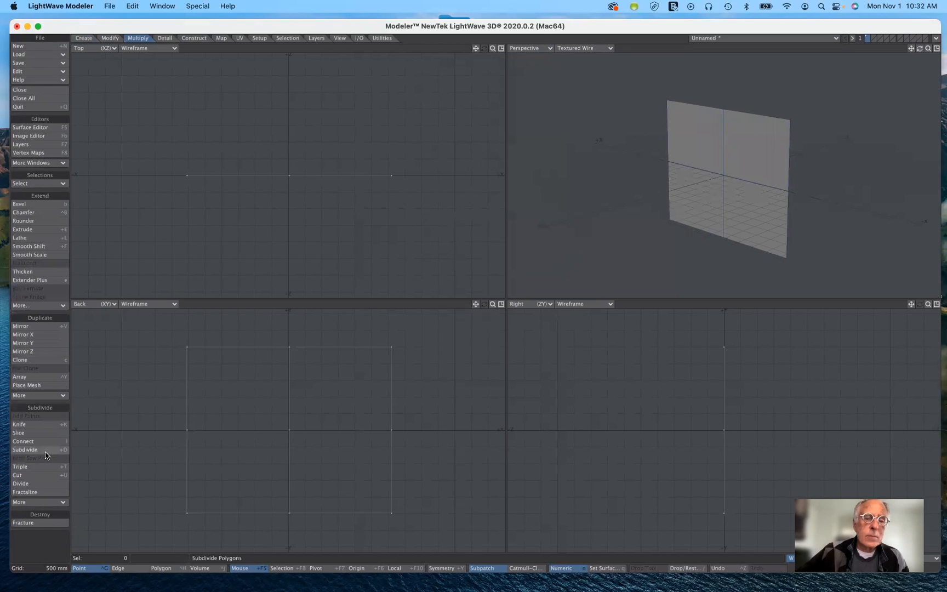
click(562, 168)
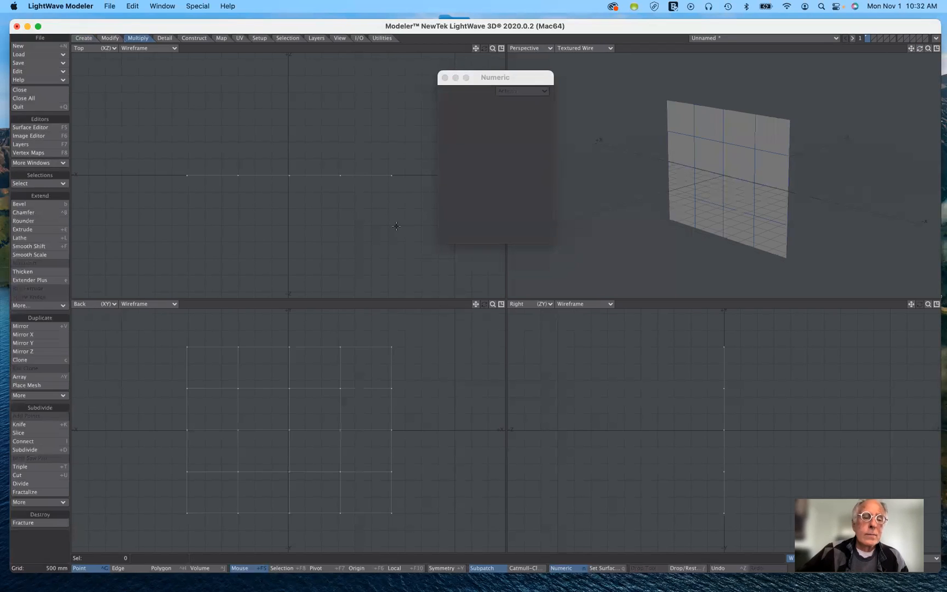
click(59, 451)
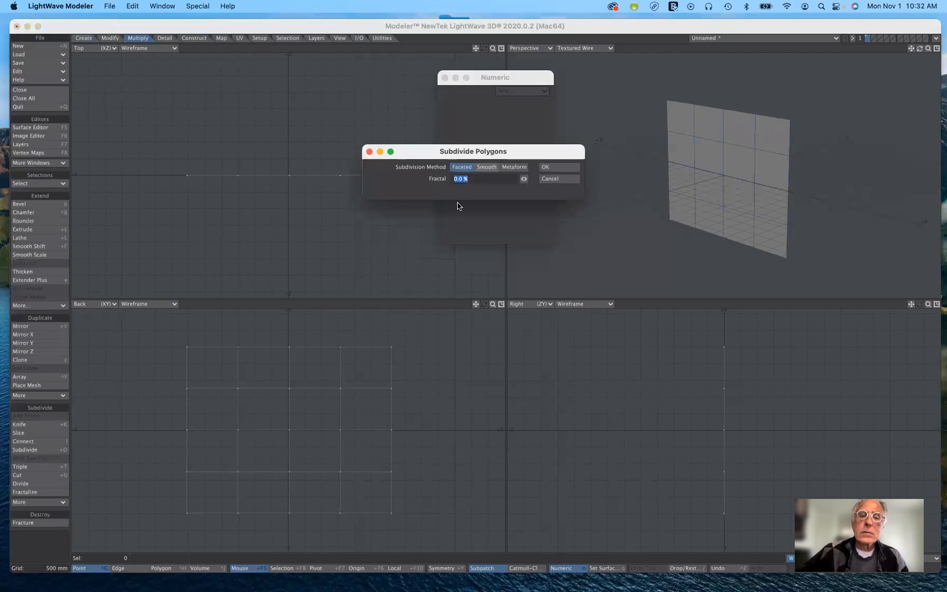
click(560, 167)
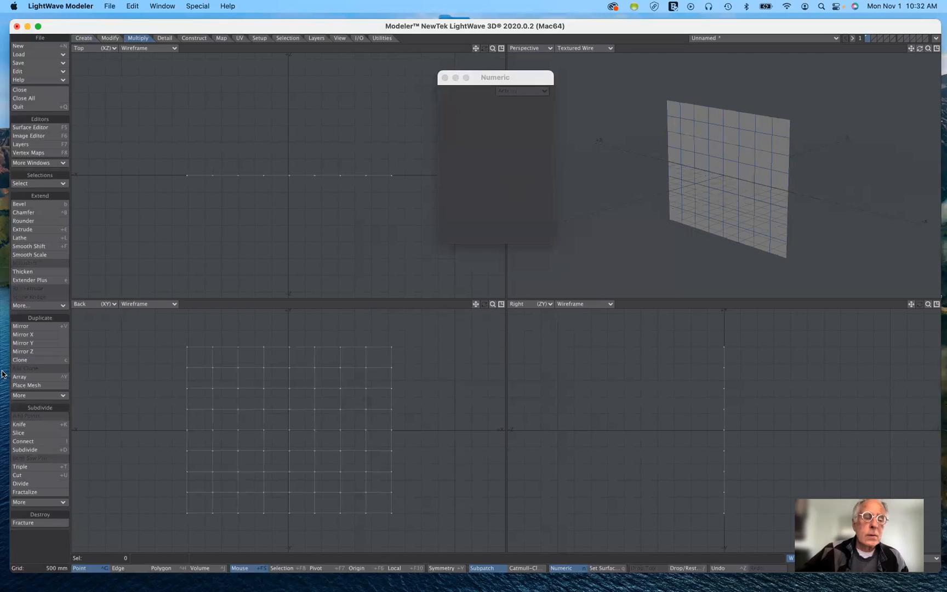
click(34, 449)
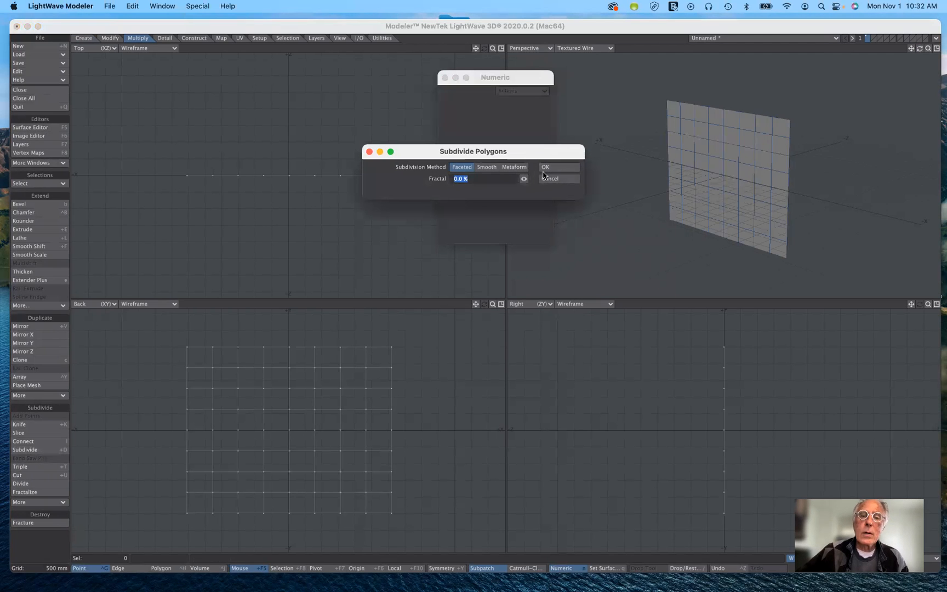
click(545, 168)
click(42, 451)
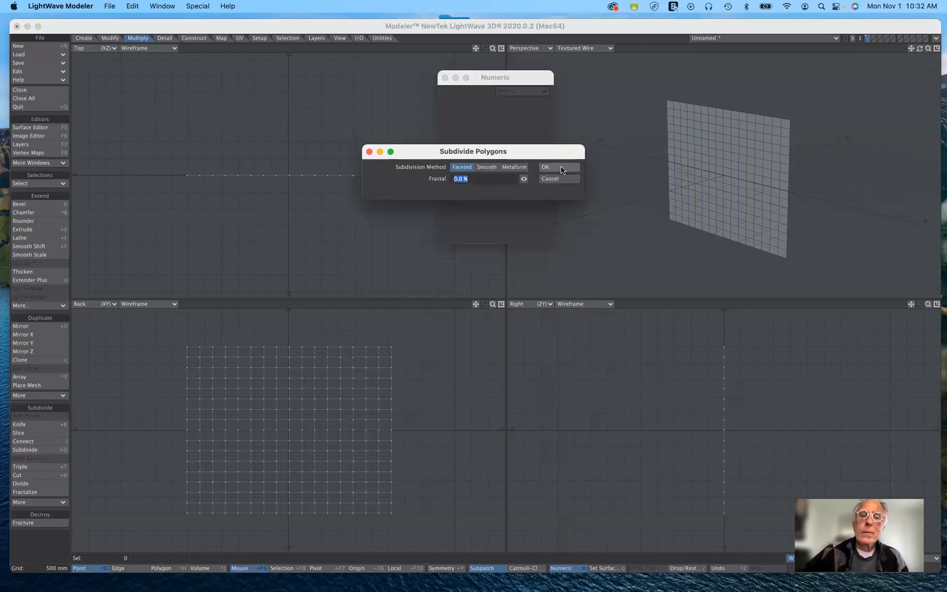
click(558, 168)
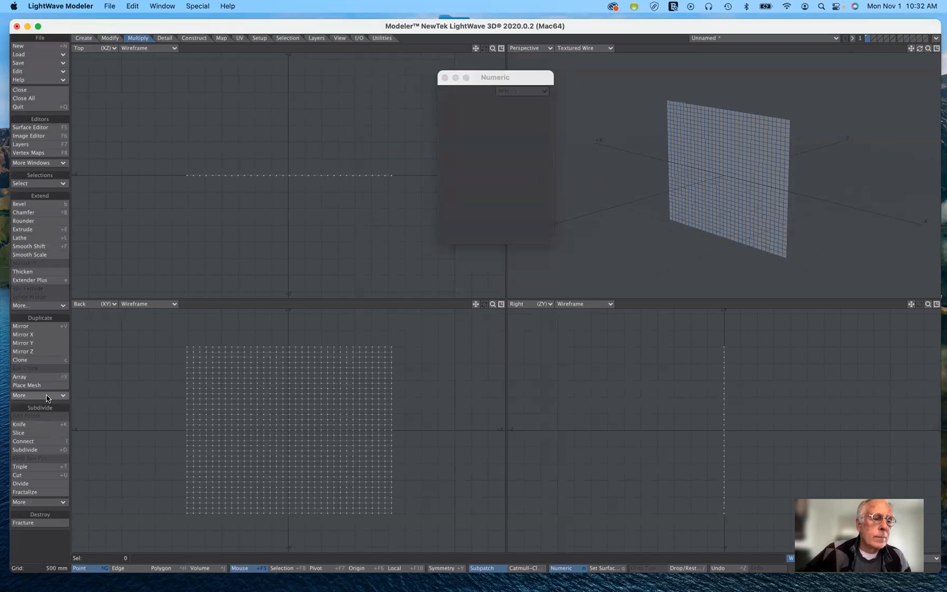
click(55, 450)
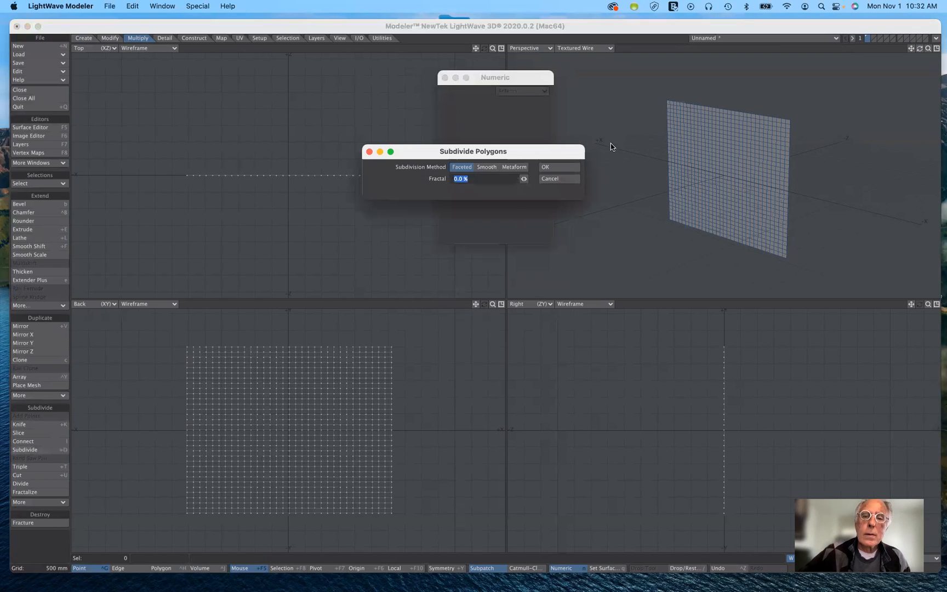
click(565, 167)
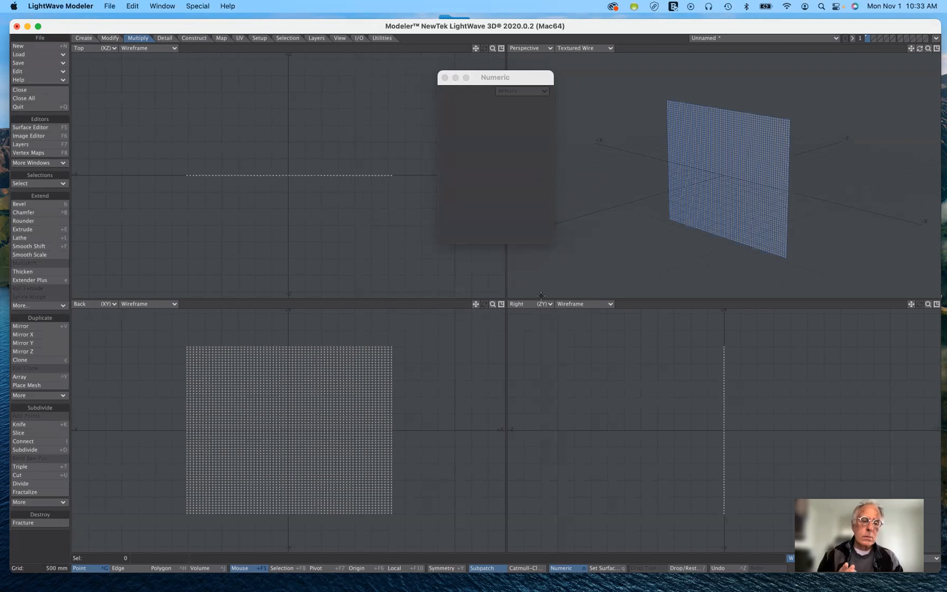
Triple the subdivided mesh to split its polygons into triangles
click(50, 468)
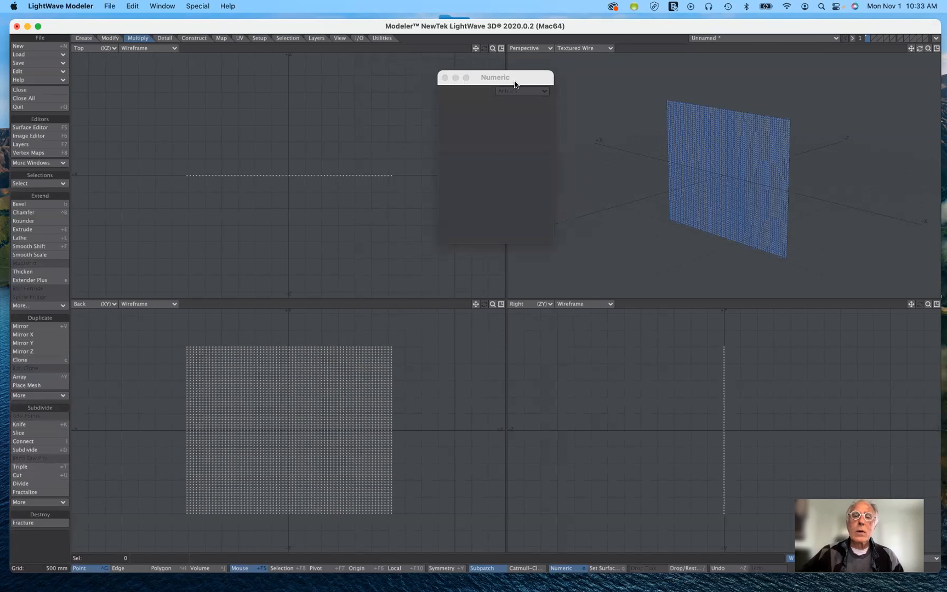
drag(516, 82, 471, 121)
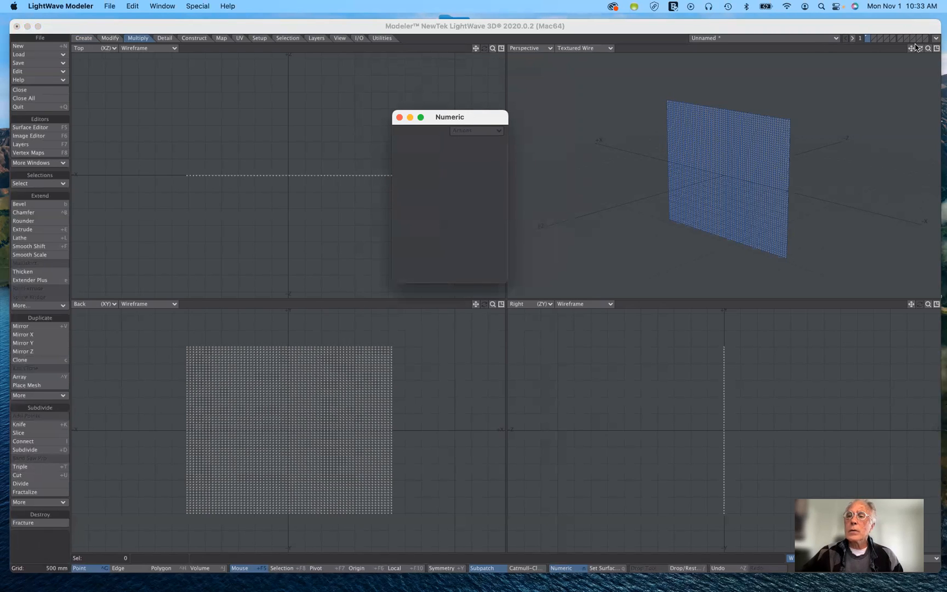
mouse_move(919, 49)
mouse_down()
mouse_move(900, 38)
mouse_move(919, 55)
mouse_up()
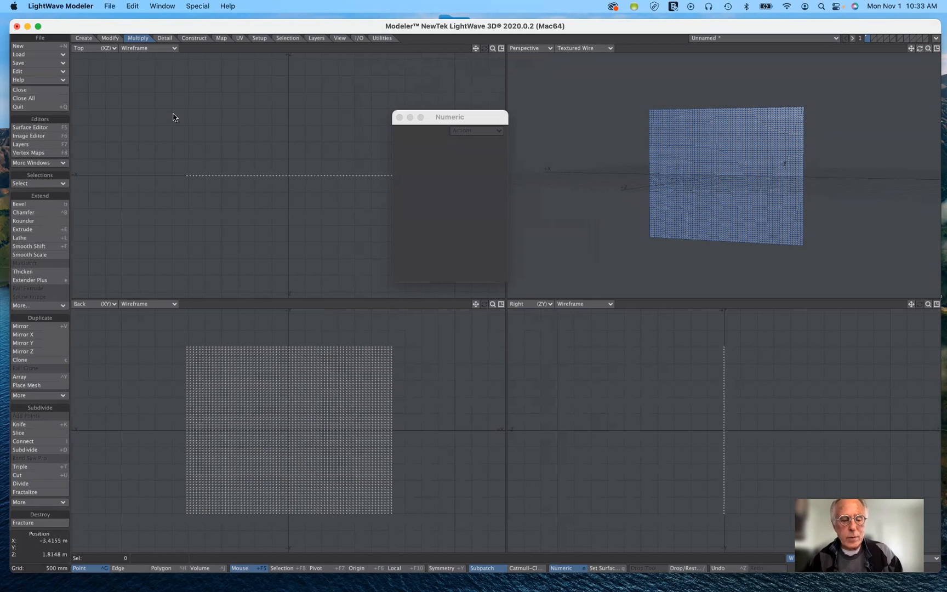
Assign the mesh a new surface named flag with Make Default off and a red colour of 255, 63, 63
key(q)
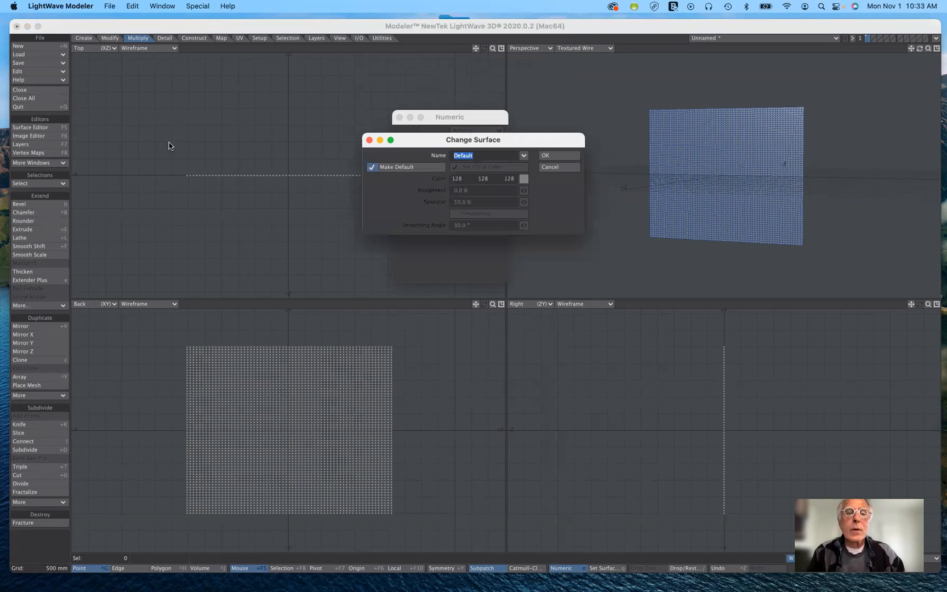
click(374, 167)
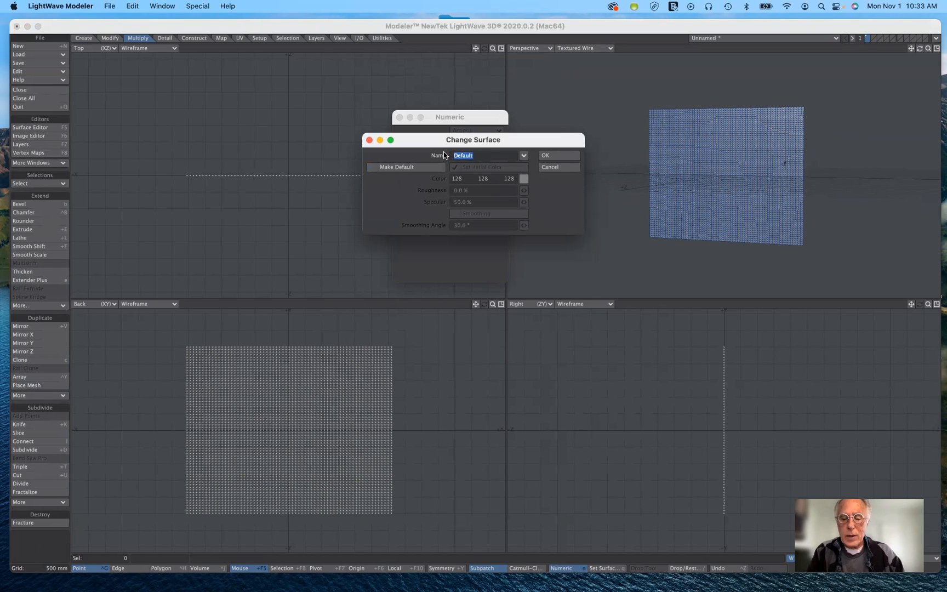
text(flag)
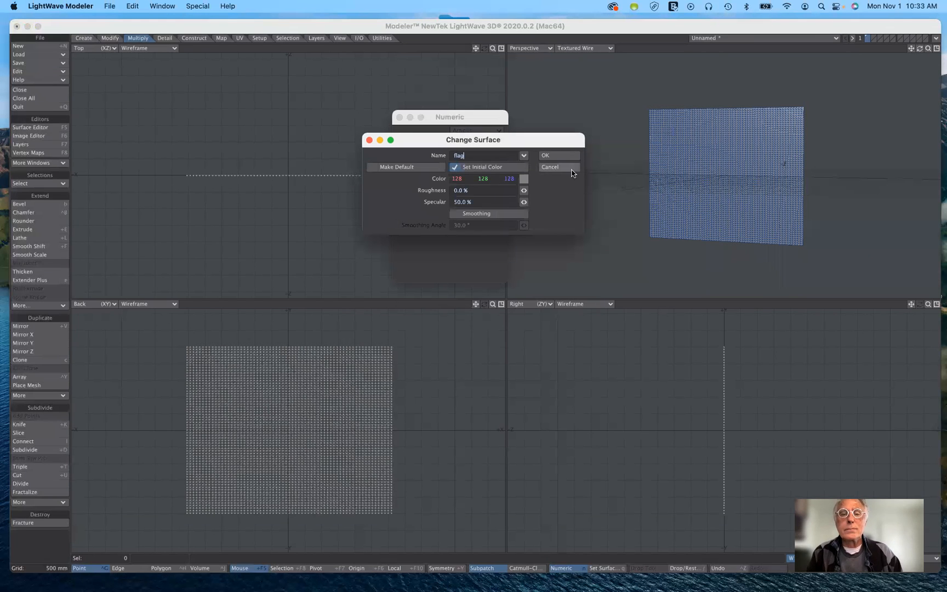
click(523, 179)
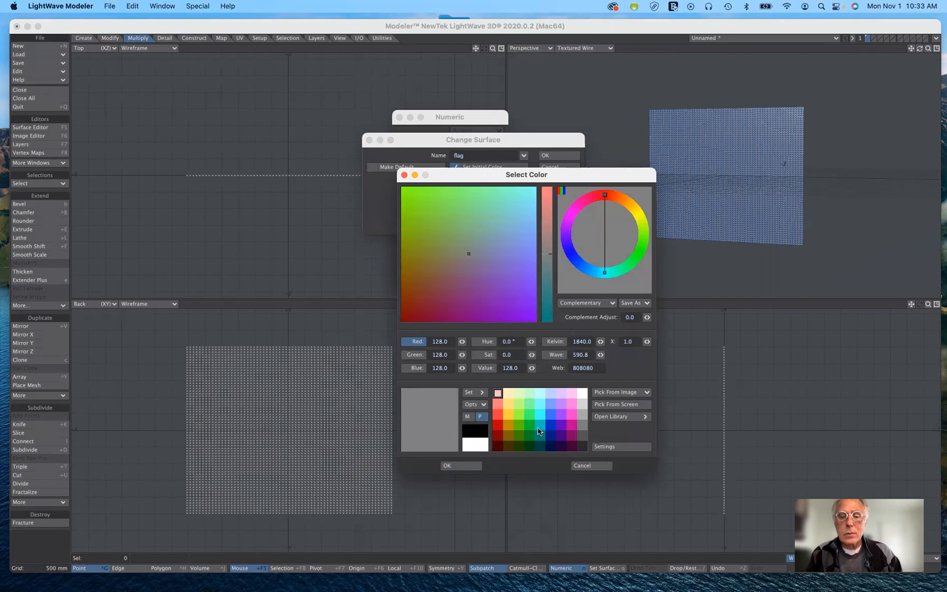
click(498, 415)
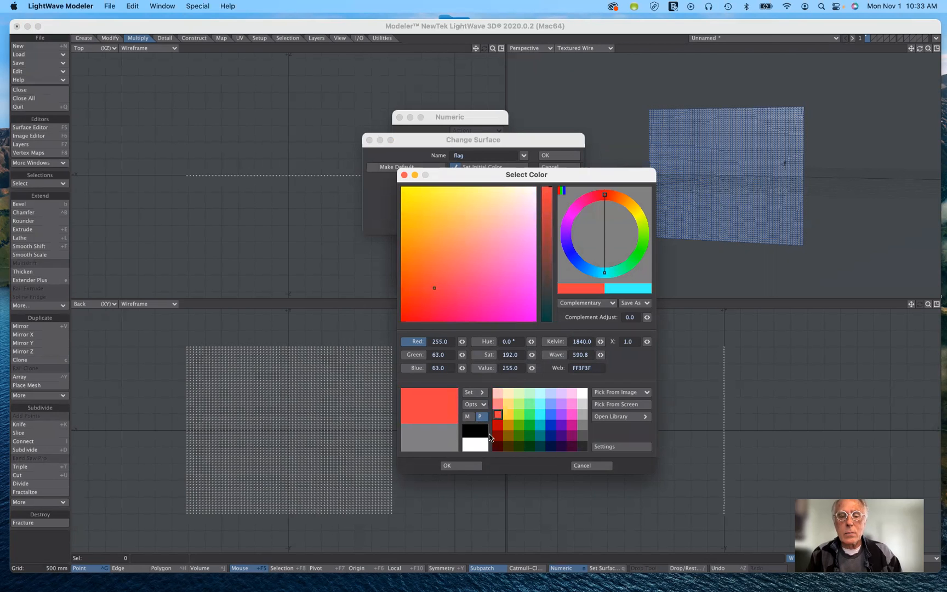
click(472, 466)
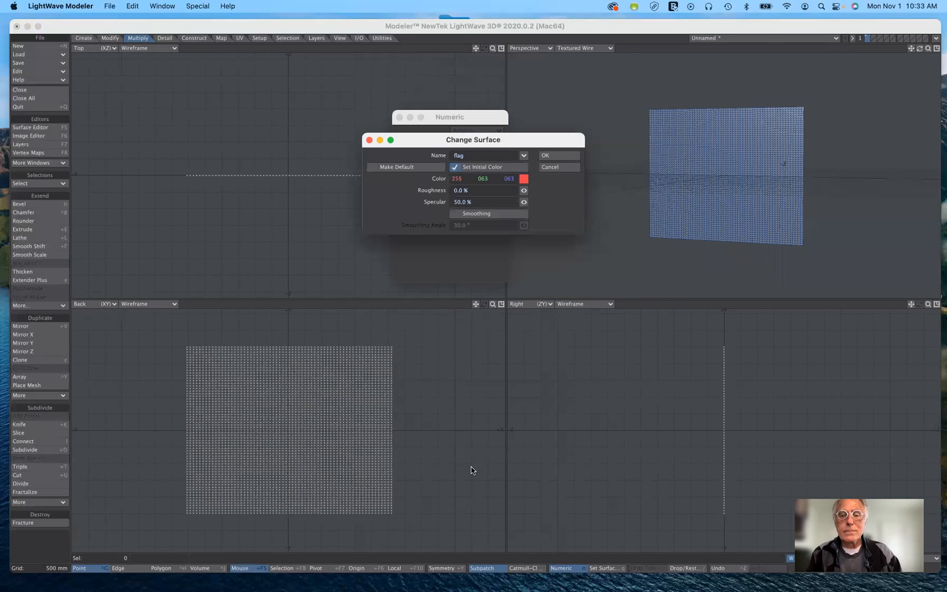
click(559, 156)
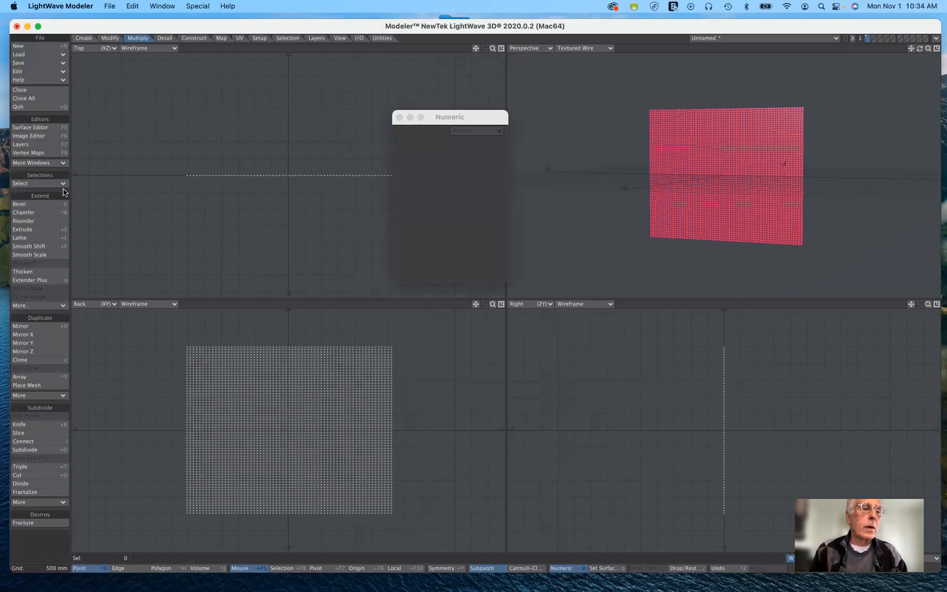
Make the flag surface double sided and change its material from Principled BSDF to Standard
click(44, 129)
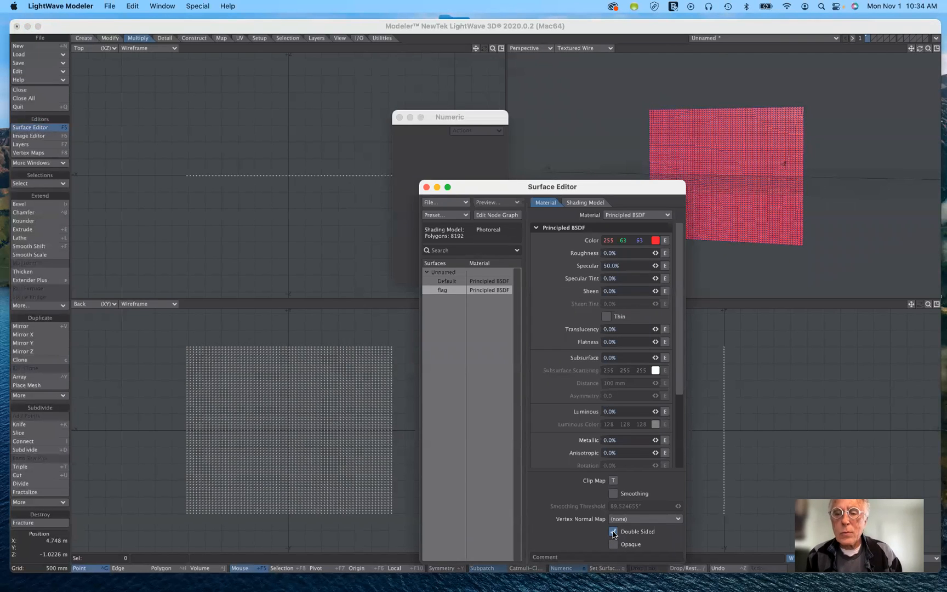
drag(640, 184, 461, 130)
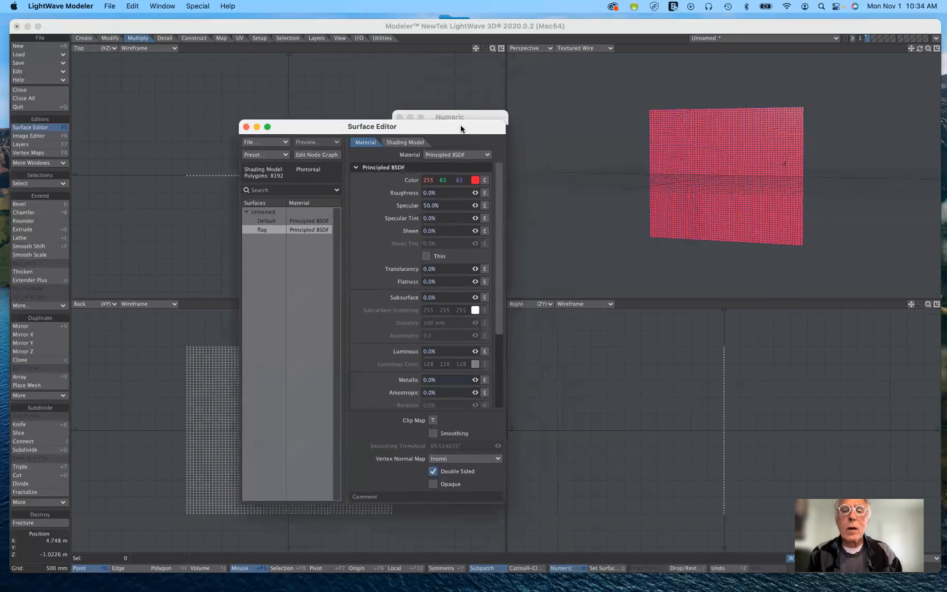
click(461, 155)
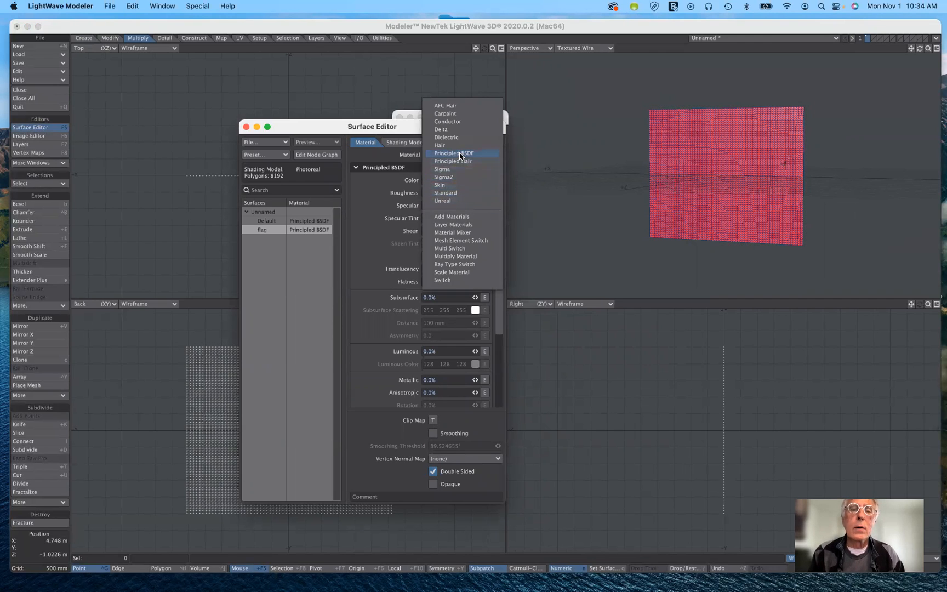
click(464, 194)
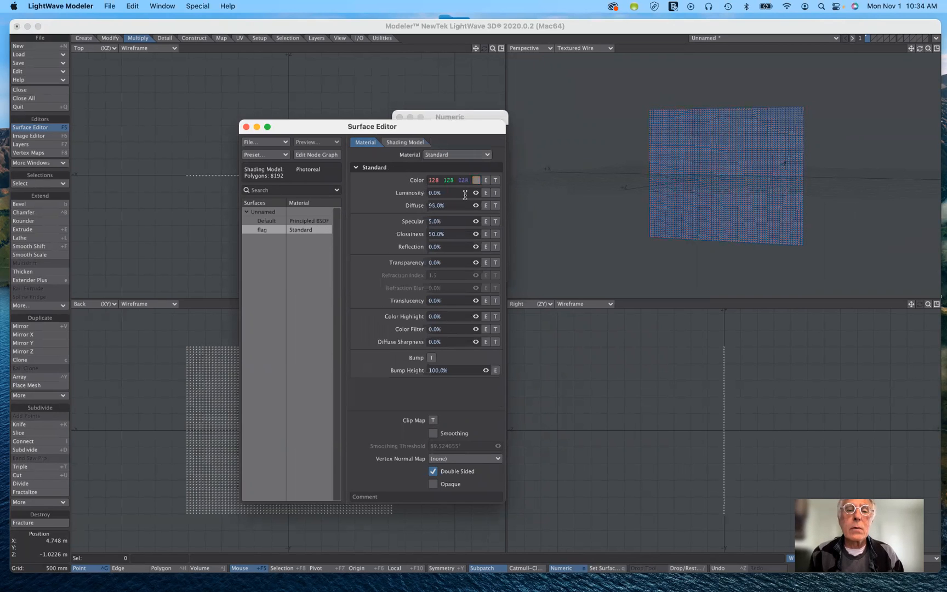
Add an image-map texture to the flag surface's Color channel and browse for its image in contentFall2021's images folder
click(496, 180)
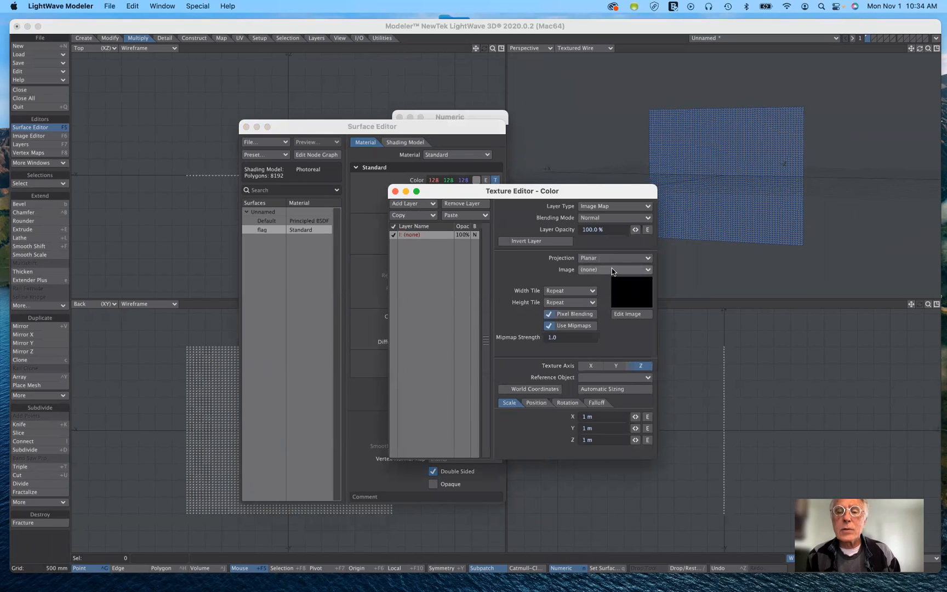
click(611, 269)
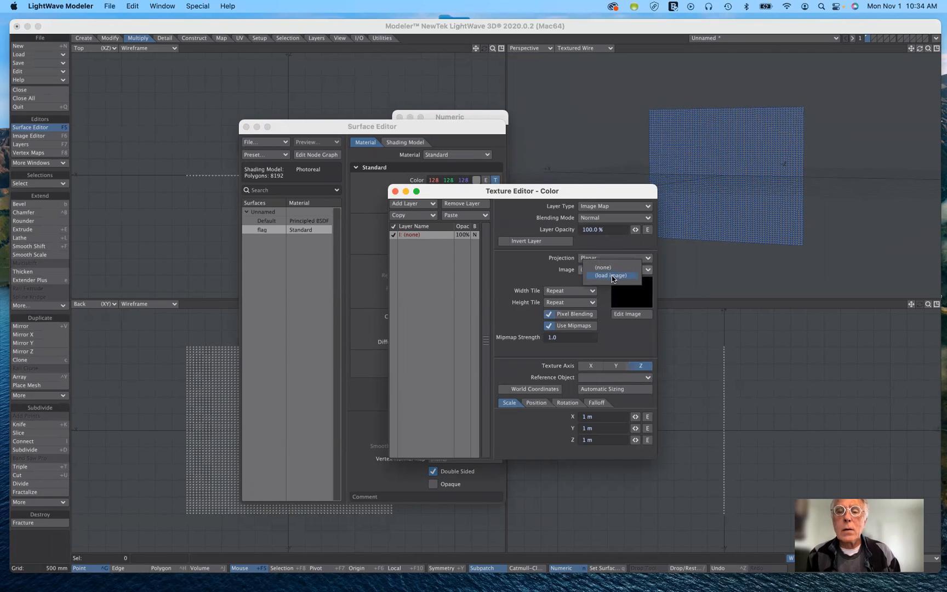
click(611, 276)
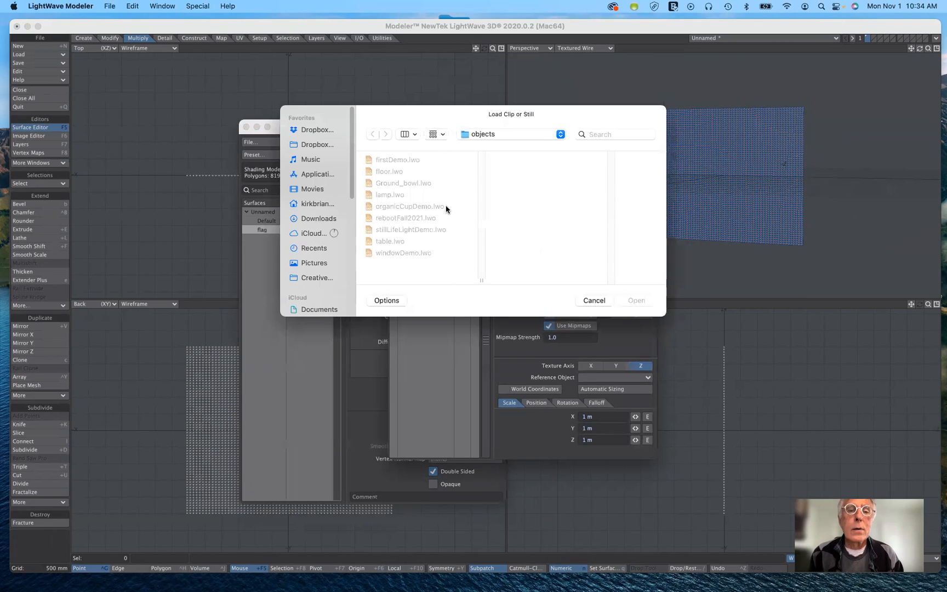
click(491, 137)
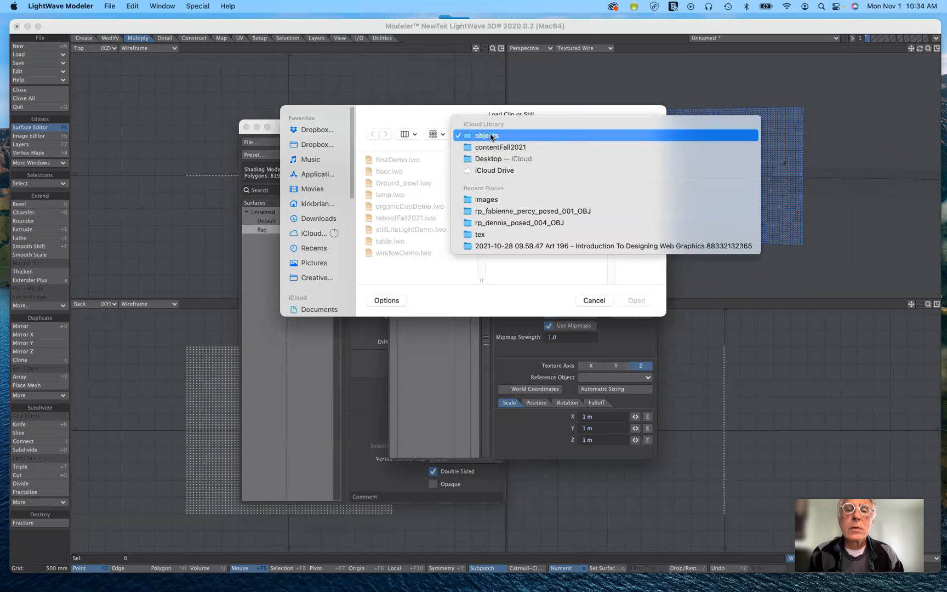
click(495, 147)
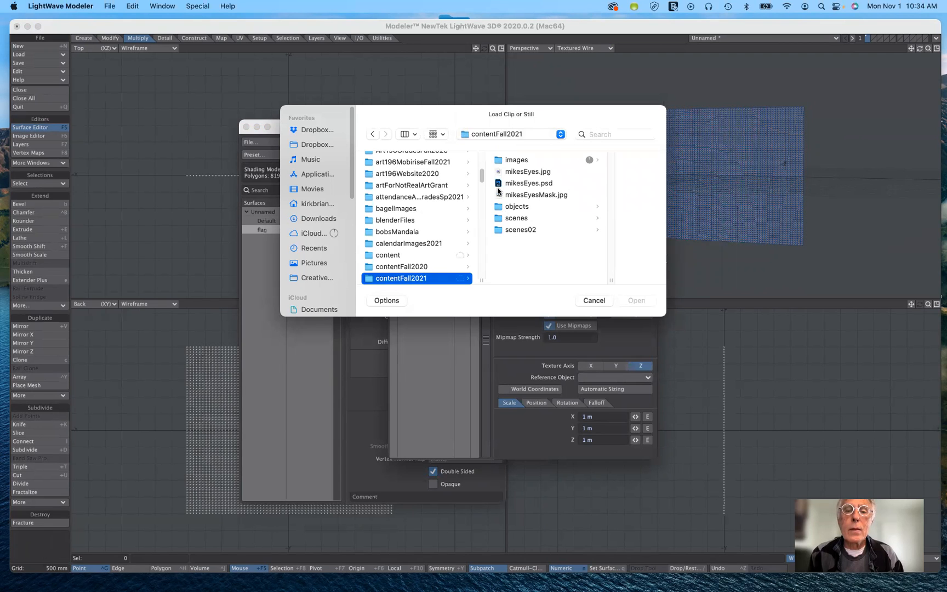
click(497, 160)
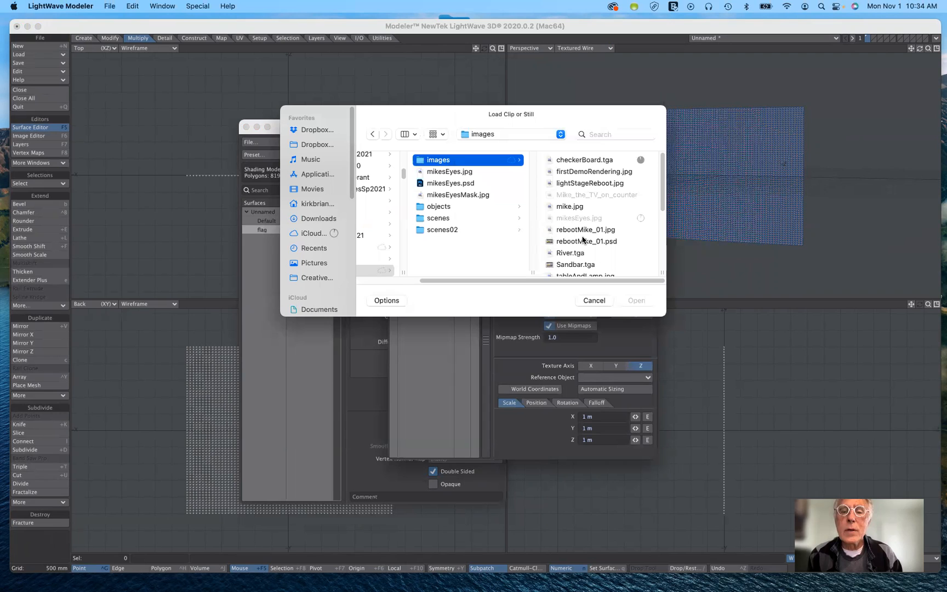
Load checkerBoard.tga as the image of the planar colour texture
scroll(583, 240, down, 2)
scroll(577, 199, up, 3)
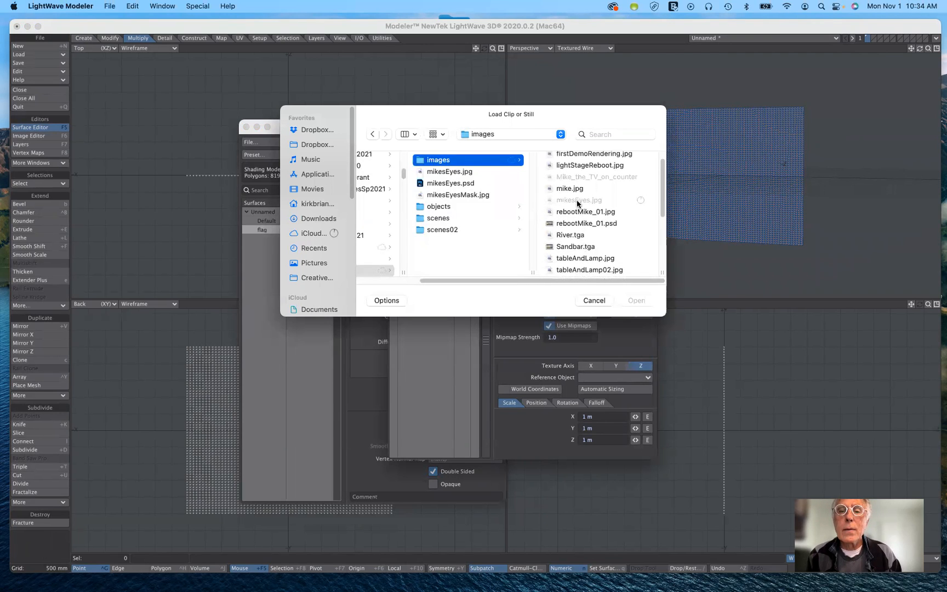
scroll(577, 204, down, 4)
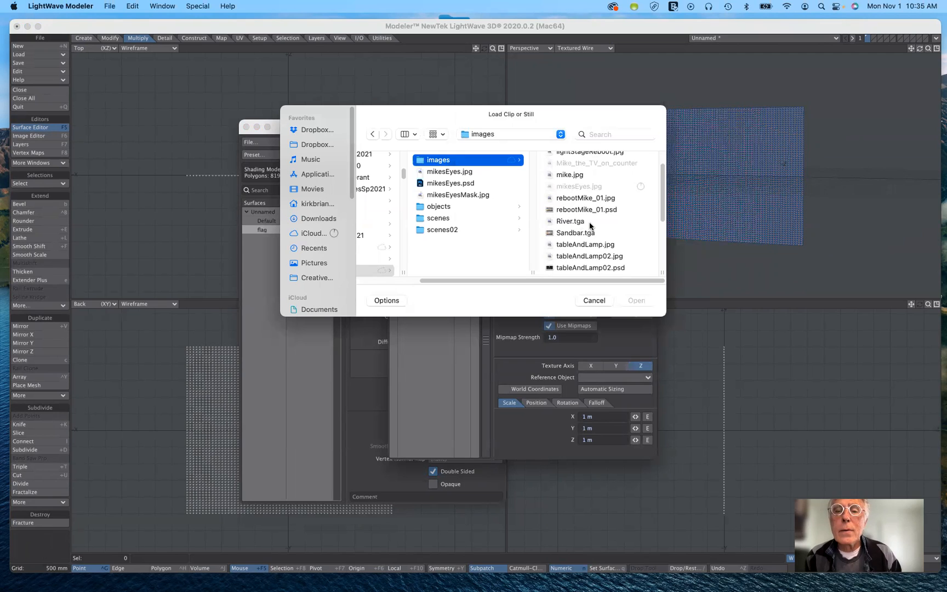
scroll(590, 225, up, 2)
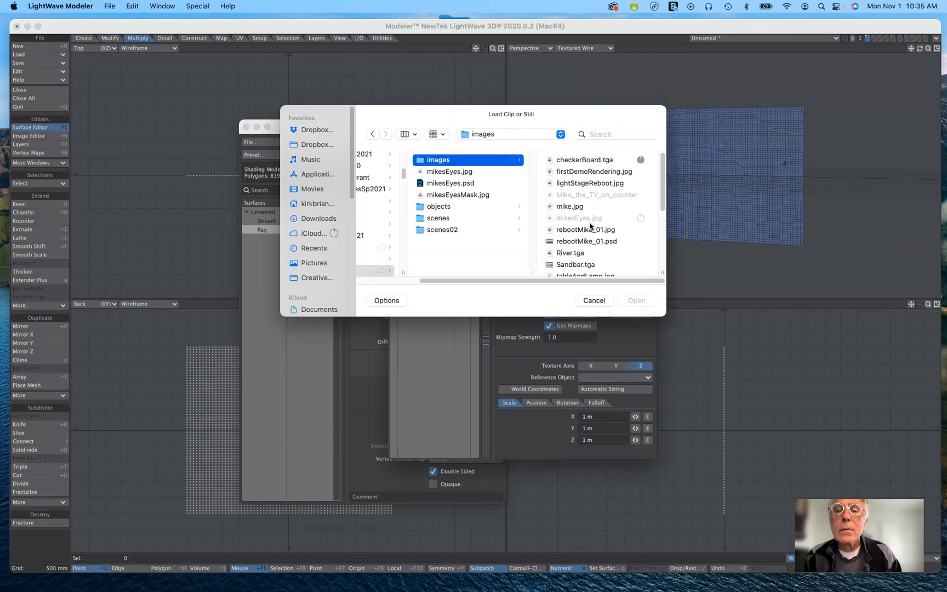
scroll(589, 219, down, 3)
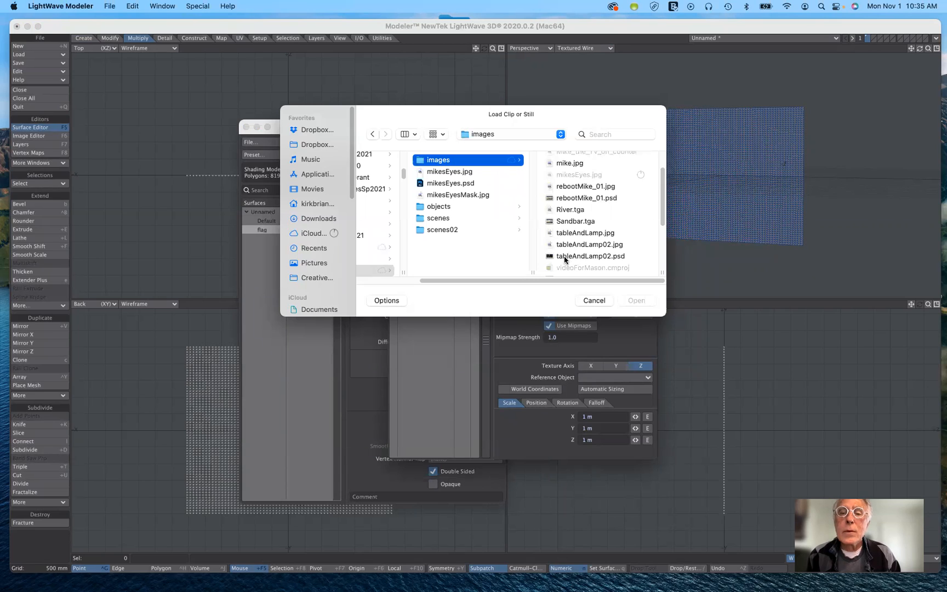
scroll(570, 239, up, 4)
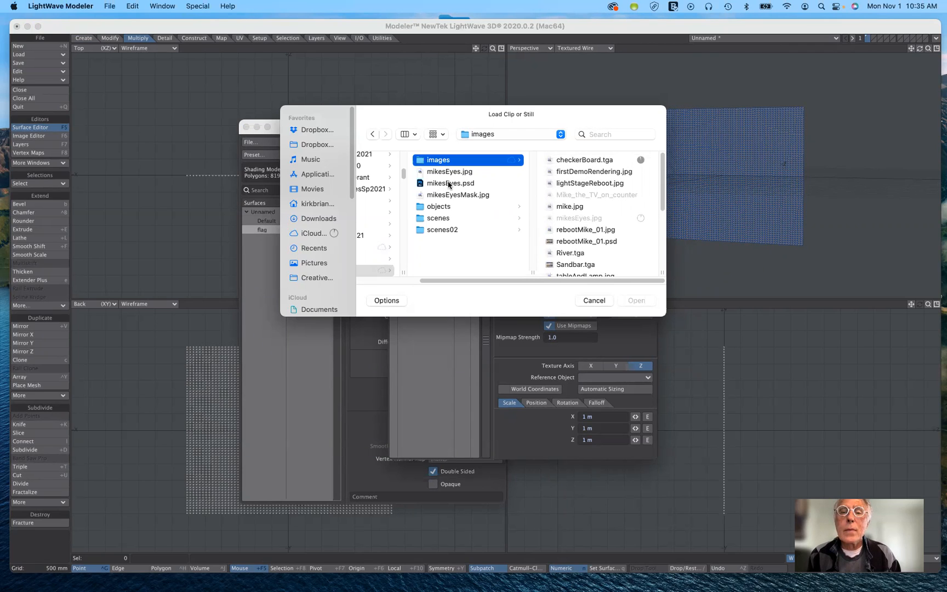
click(587, 161)
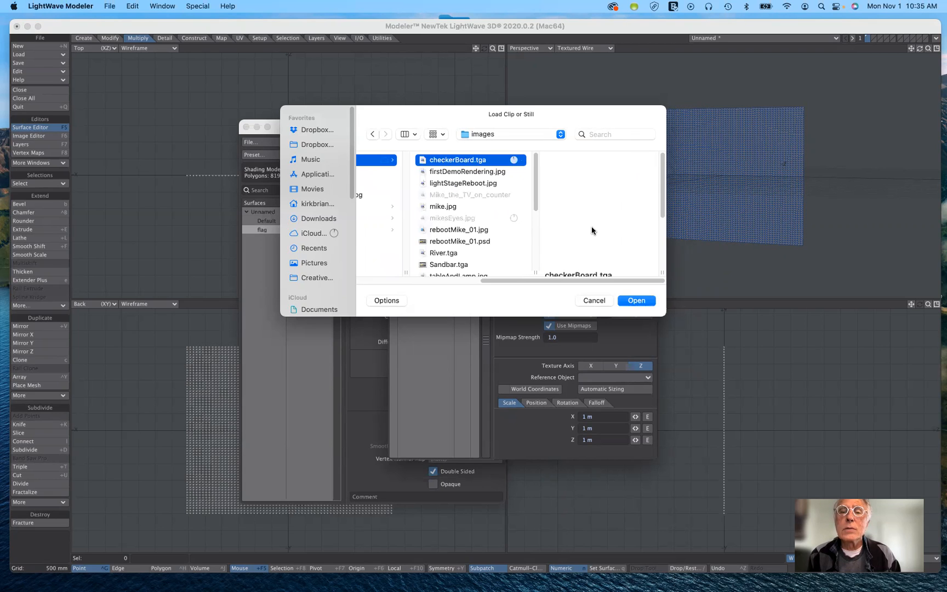
click(637, 300)
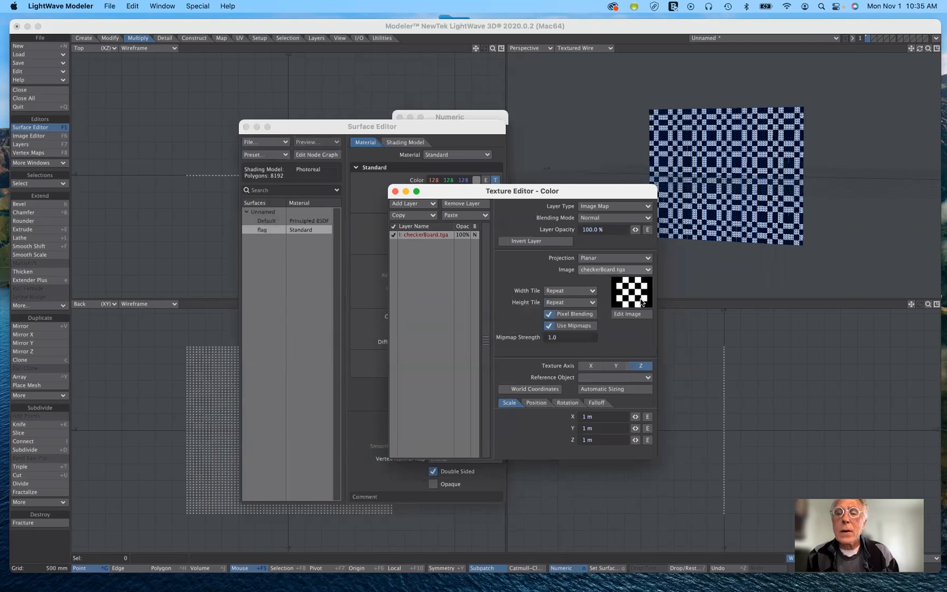
Set the checkerboard texture's Height Tile to Reset and apply automatic sizing to fit the image to the flag
click(570, 293)
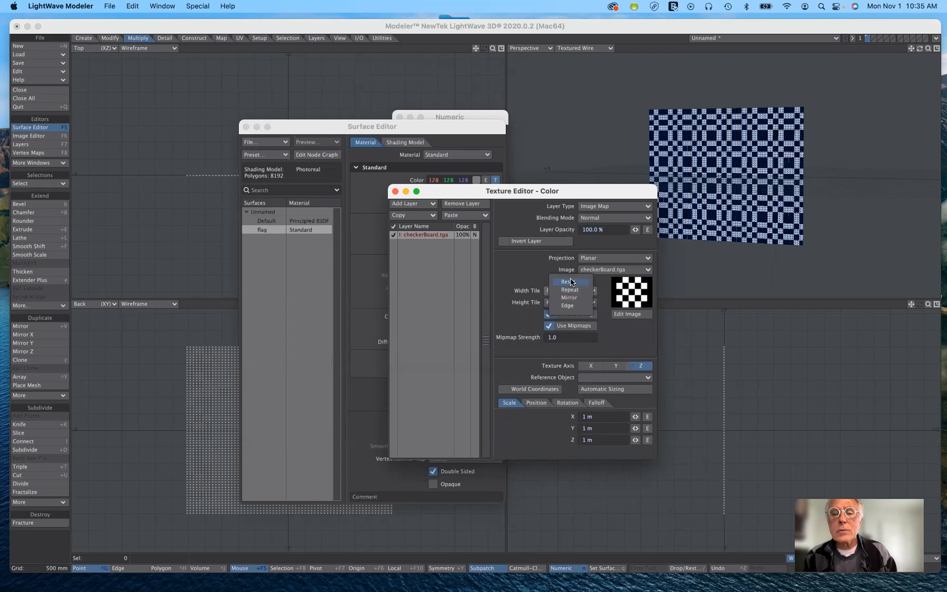
click(574, 282)
click(572, 303)
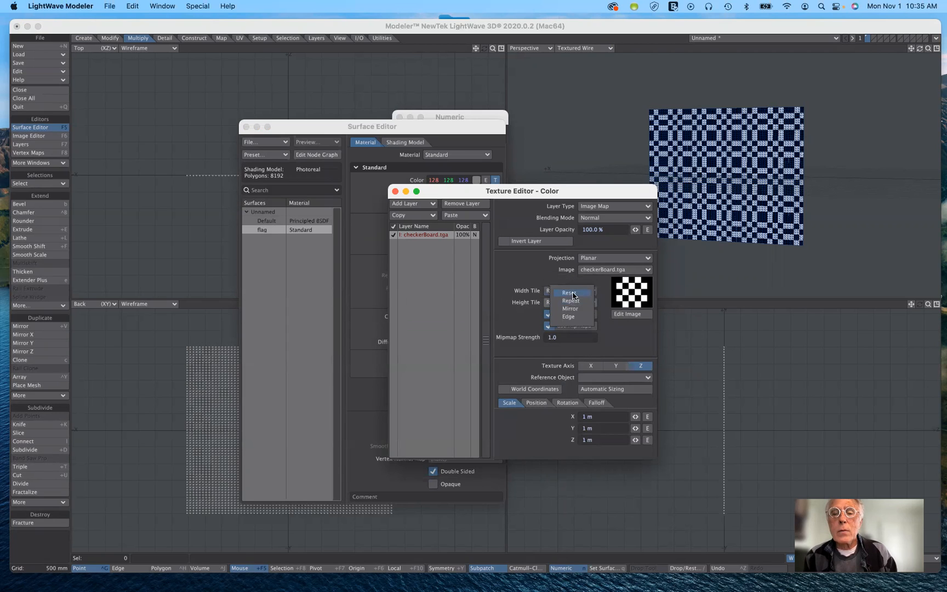
click(574, 292)
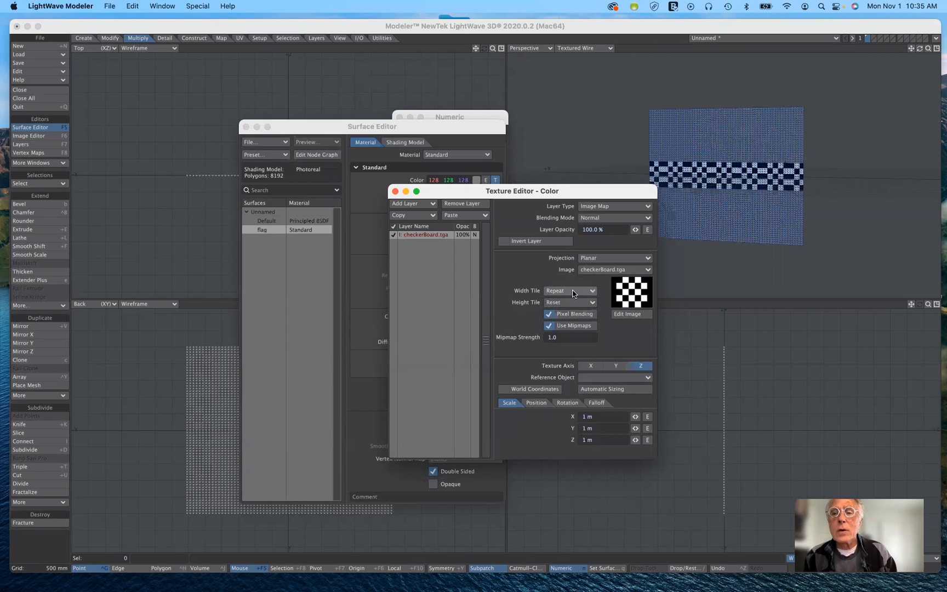
click(603, 390)
drag(635, 190, 530, 216)
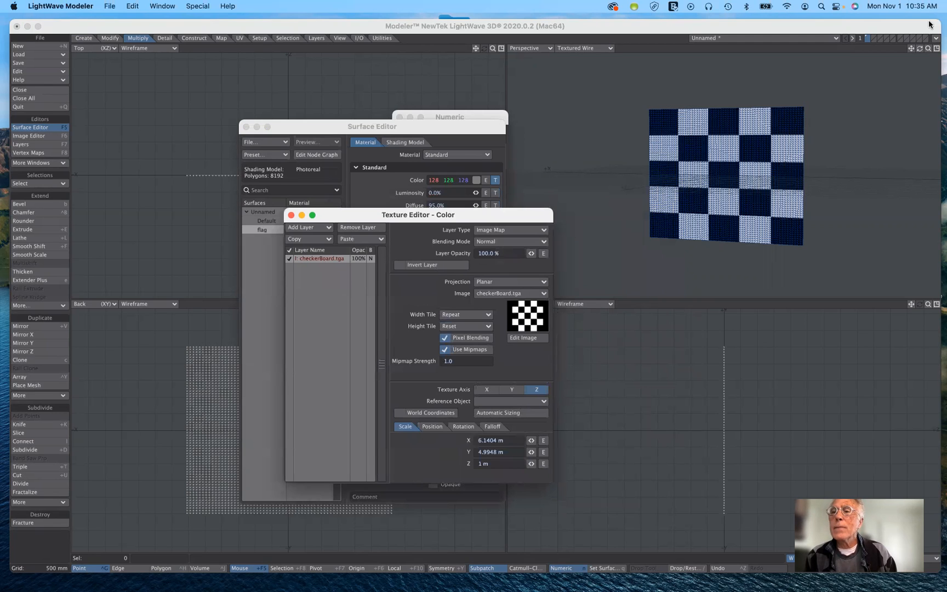
Try moving the textured flag about 830 mm in X, -1.66 m in Y and 696 mm in Z, and undo the move
mouse_move(920, 49)
mouse_down()
mouse_move(894, 50)
mouse_move(934, 51)
mouse_move(891, 50)
mouse_move(923, 48)
mouse_up()
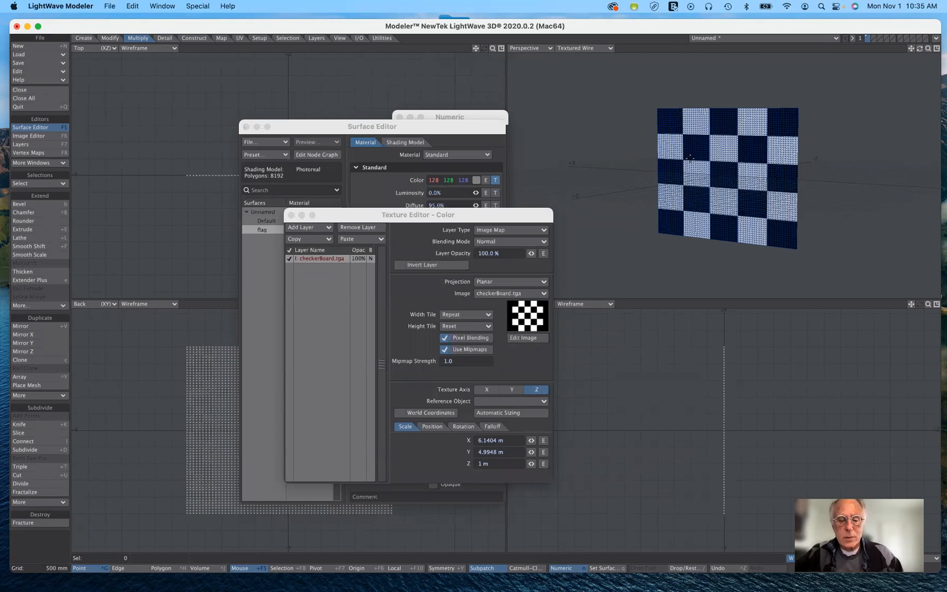
key(t)
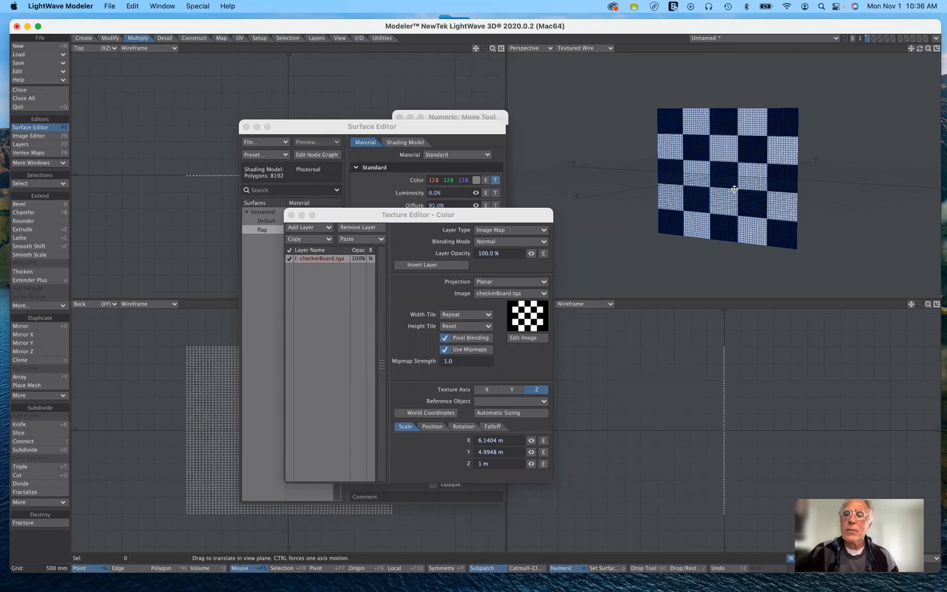
drag(734, 189, 706, 232)
drag(734, 189, 734, 189)
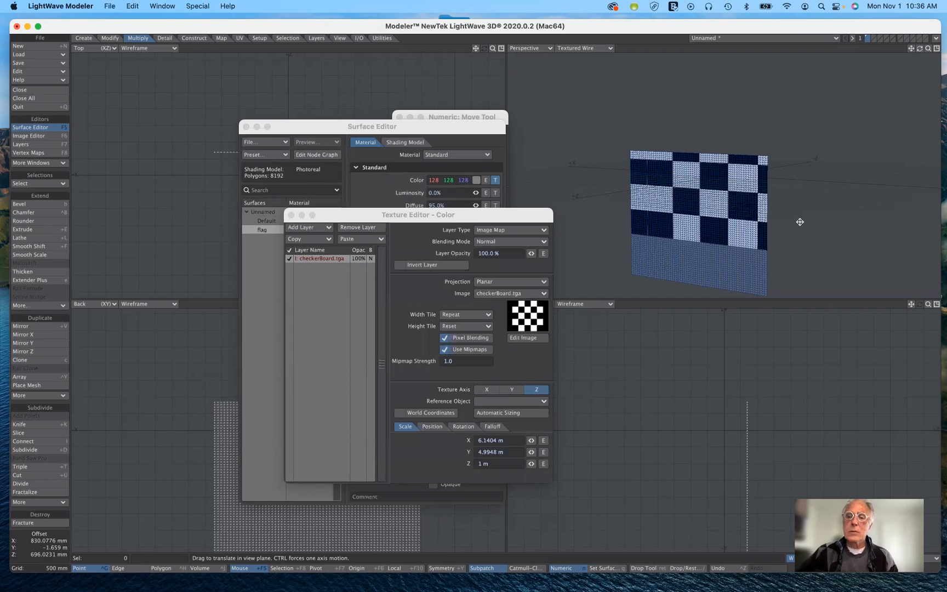
key(super+z)
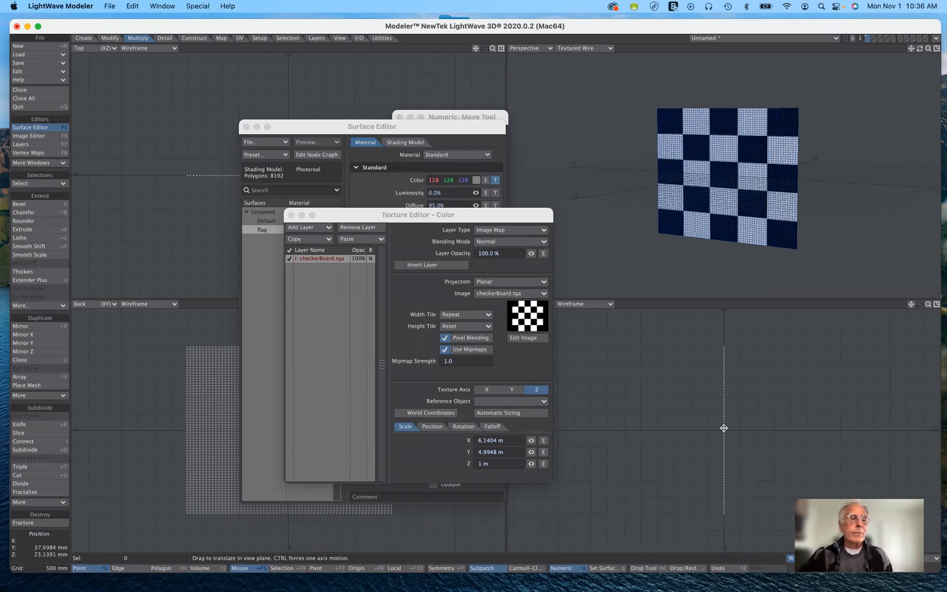
Try twisting the flag about 150° around its centre in the Right view, inspect the checkerboard from several angles, and undo the twist
click(109, 38)
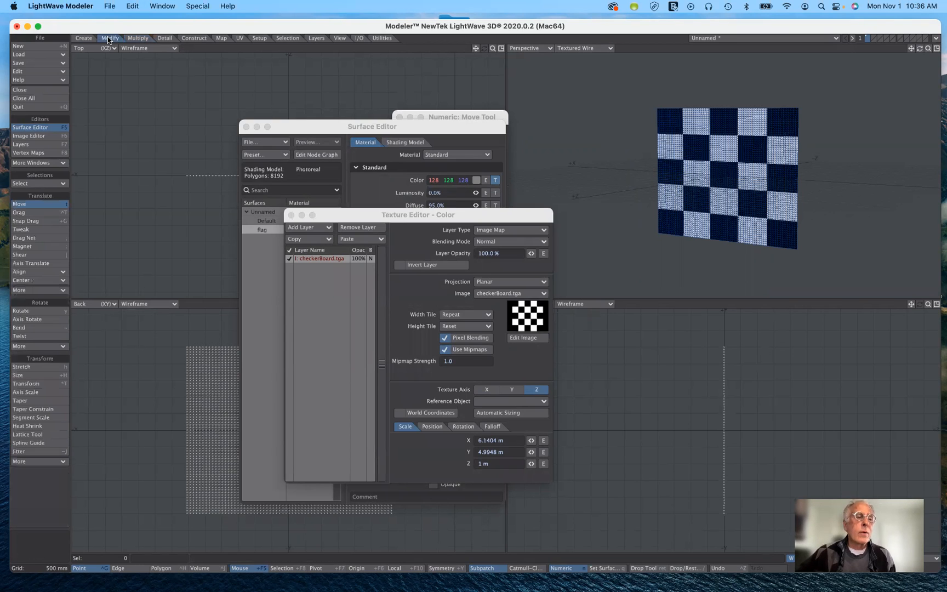
click(43, 336)
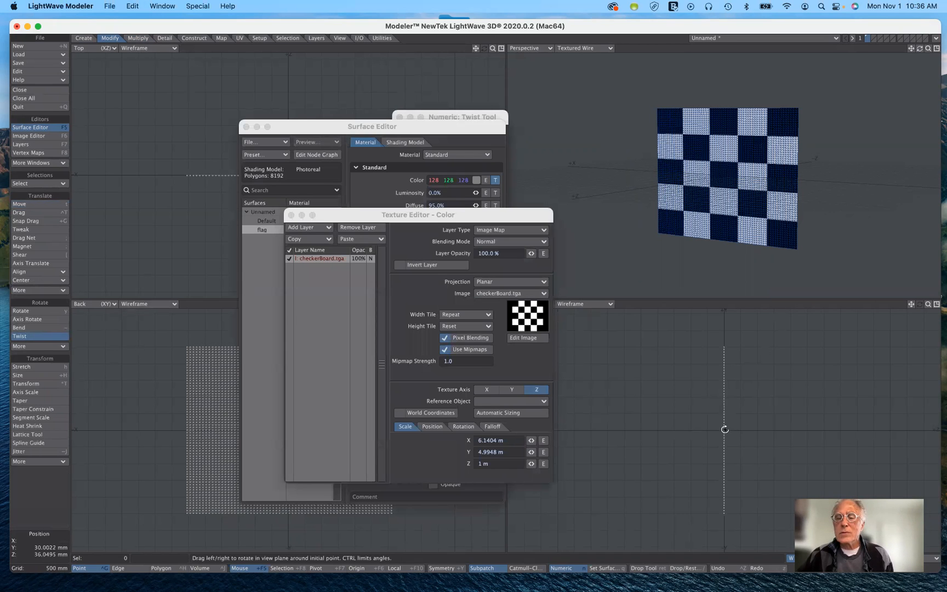
drag(725, 429, 635, 429)
drag(731, 403, 738, 402)
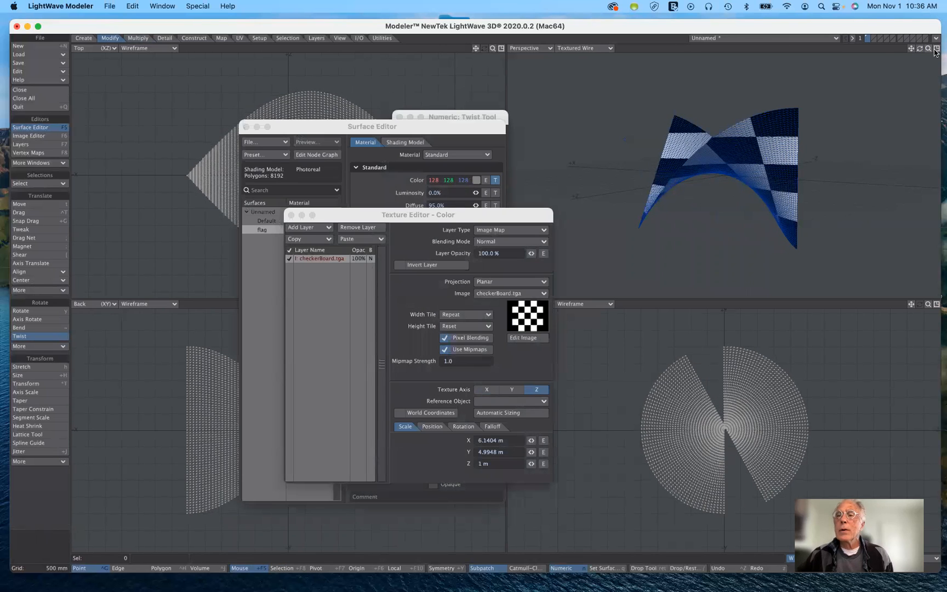
drag(920, 49, 946, 49)
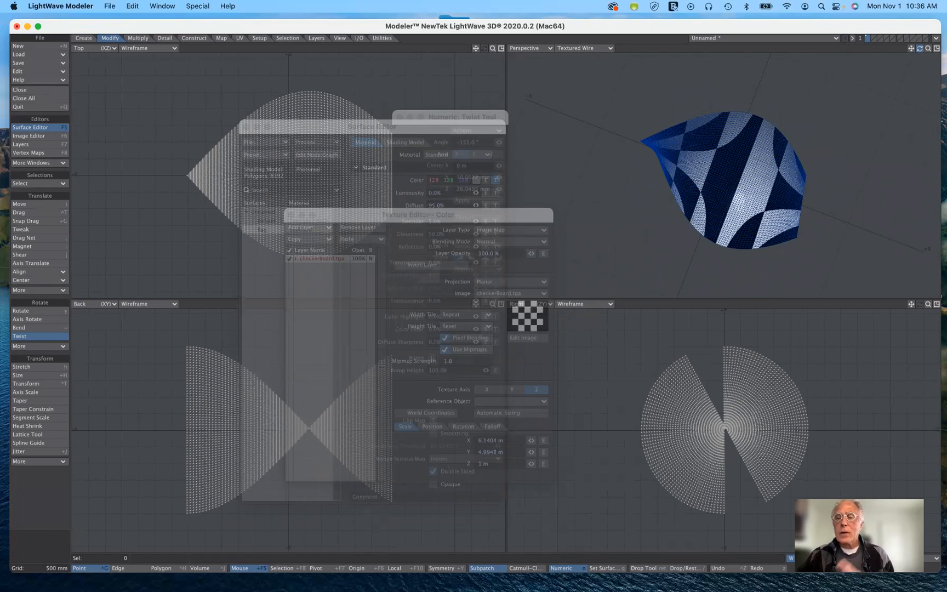
mouse_move(920, 48)
mouse_down()
mouse_move(882, 38)
mouse_move(797, 42)
mouse_move(836, 17)
mouse_move(830, 25)
mouse_move(911, 55)
mouse_up()
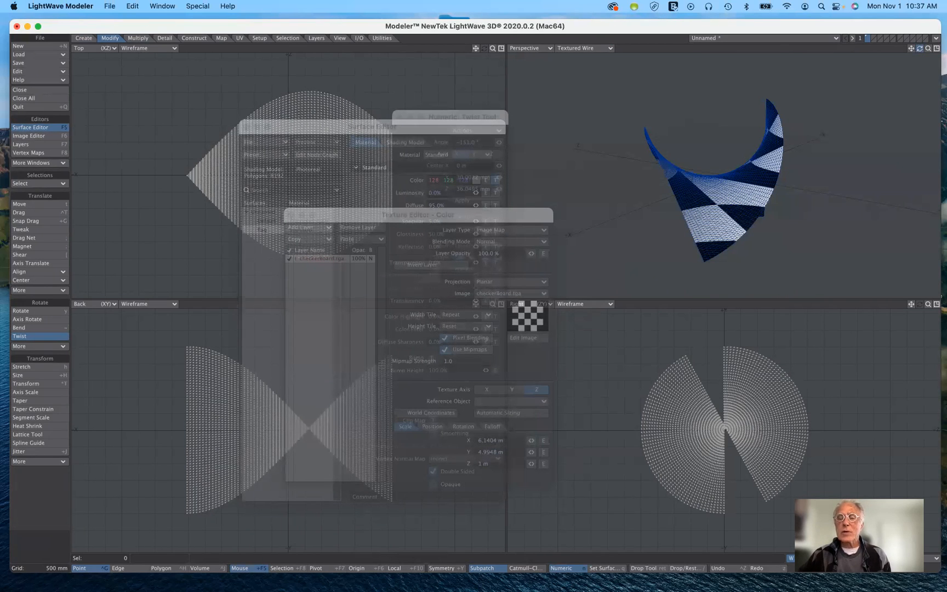
drag(920, 49, 846, 27)
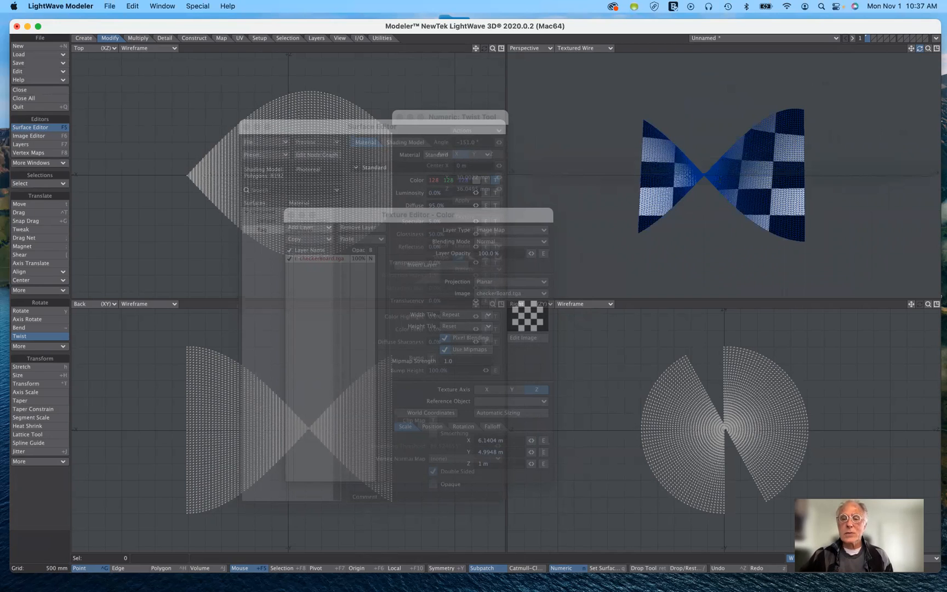
drag(920, 49, 921, 50)
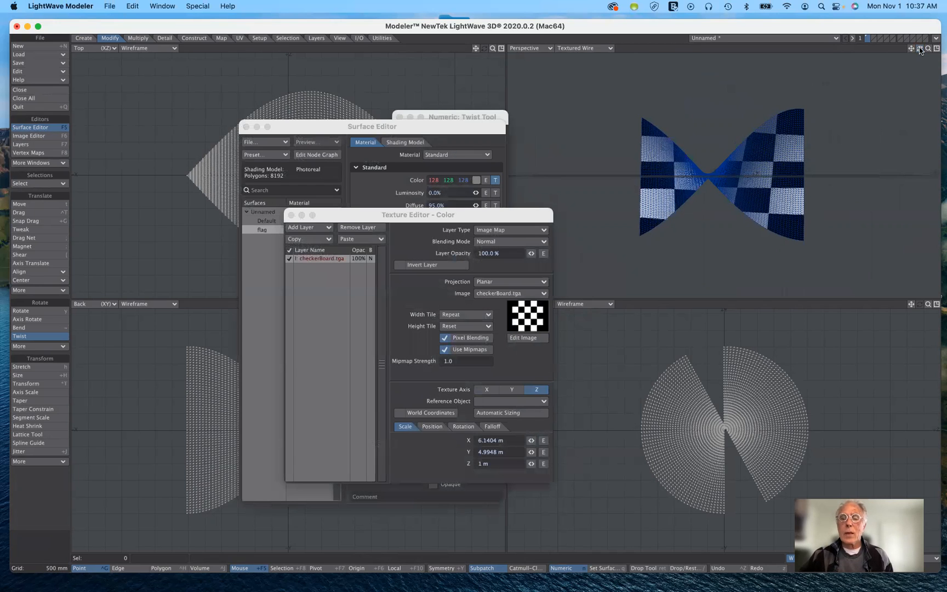
key(super+z)
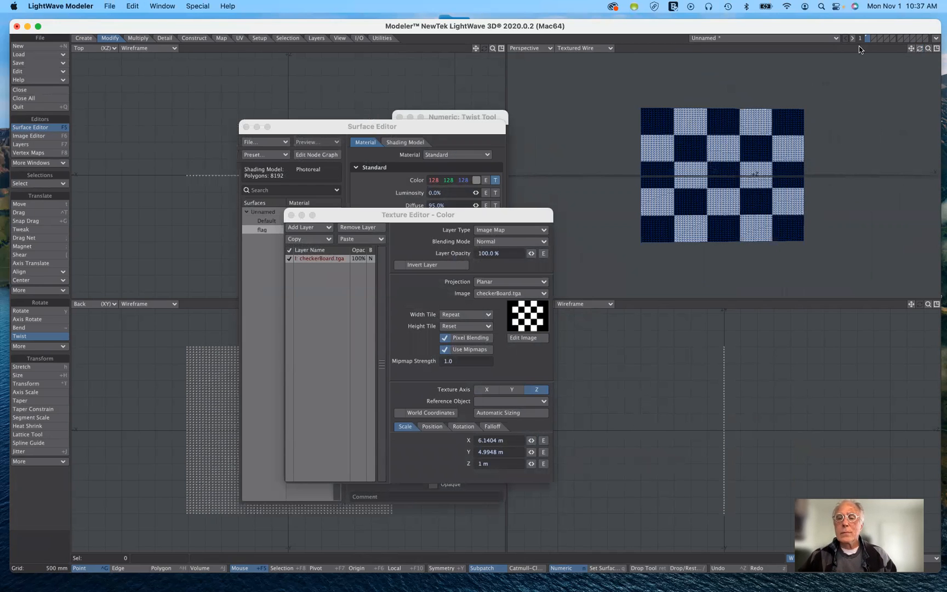
drag(920, 49, 937, 54)
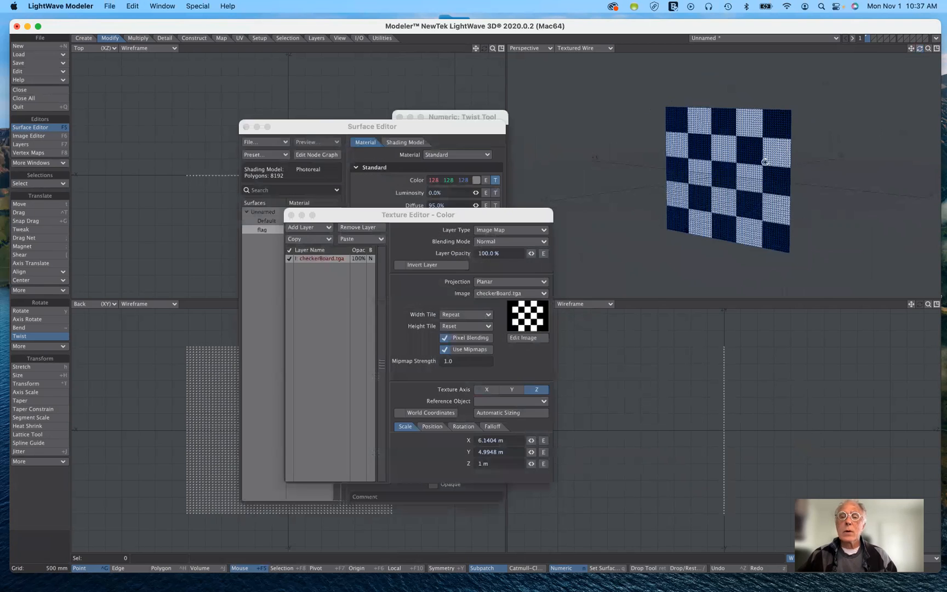
drag(471, 213, 386, 211)
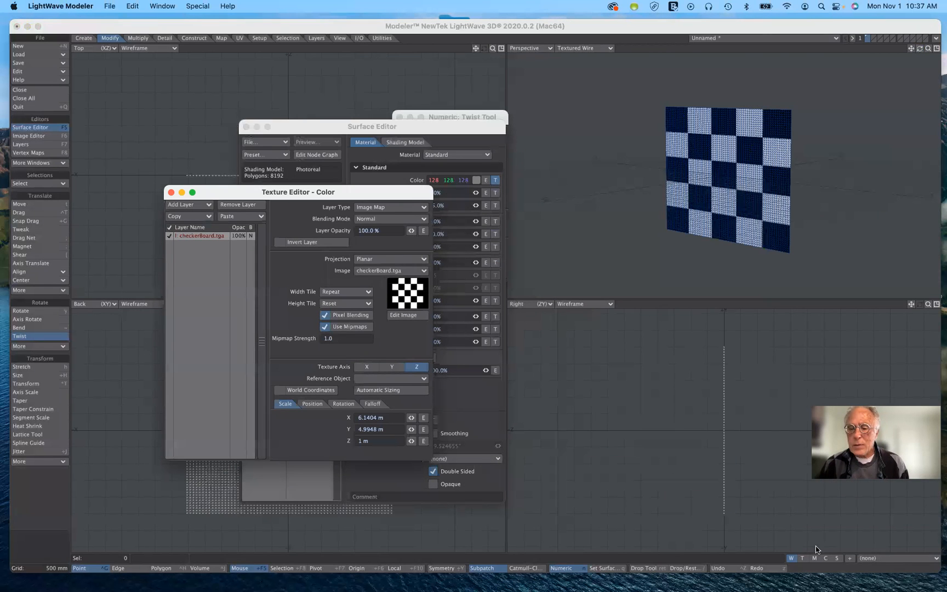
Create a new planar UV texture map named flag on the Z axis, and close the map creation dialog
click(803, 559)
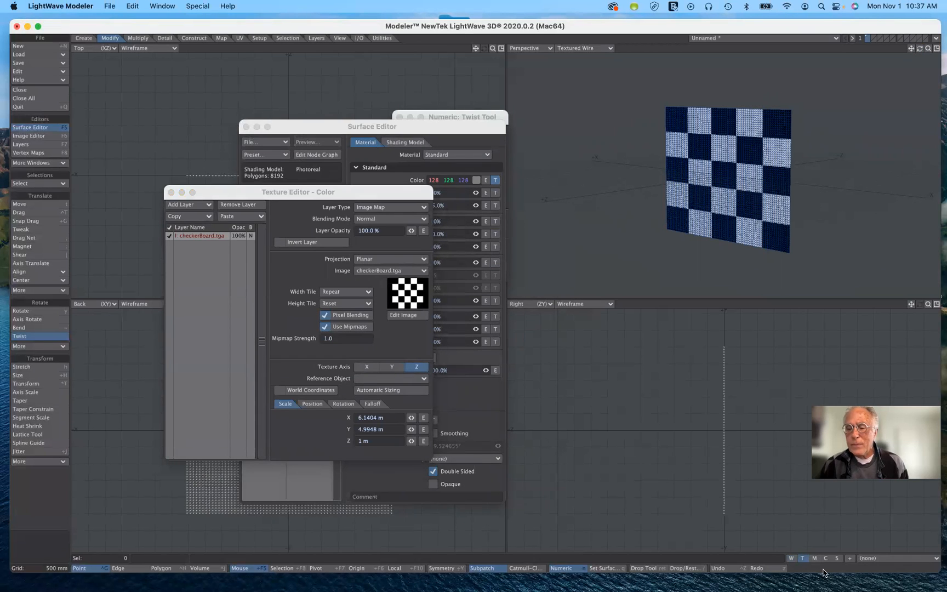
click(891, 561)
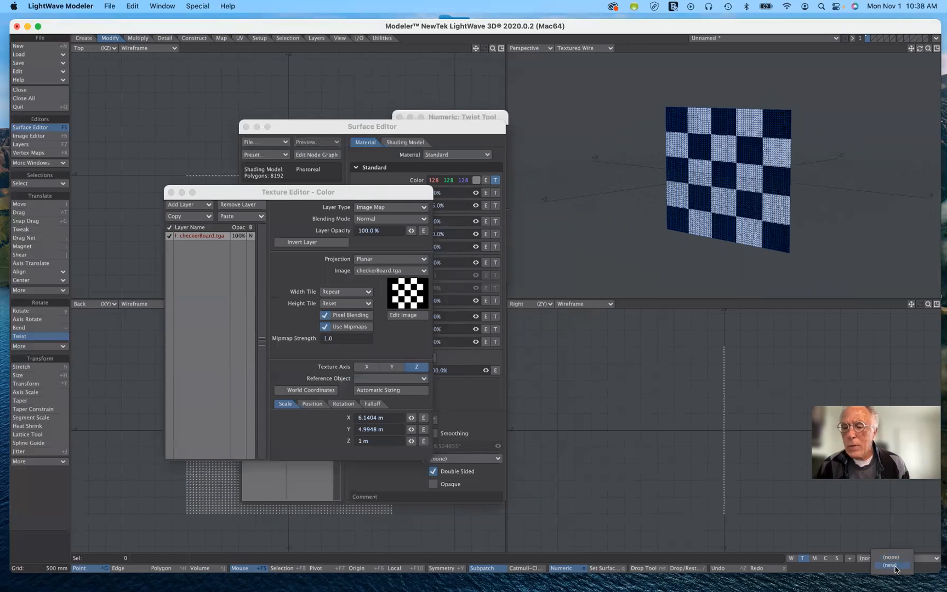
click(894, 567)
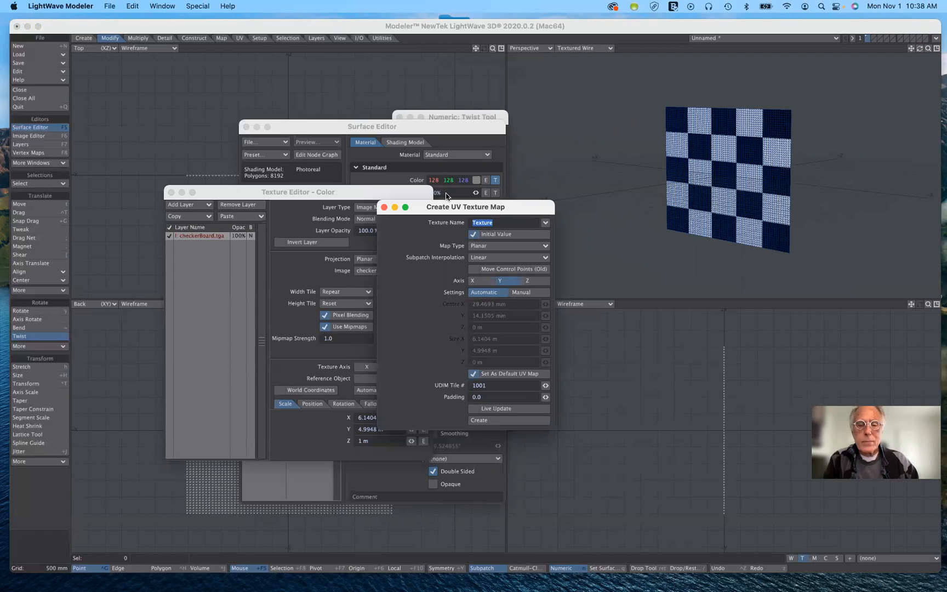
text(flag)
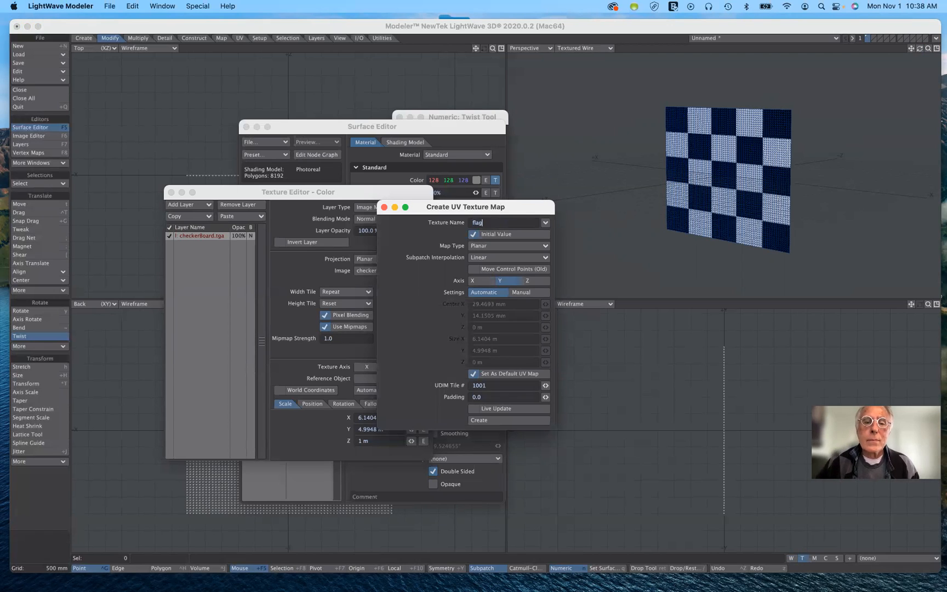
click(531, 281)
click(489, 421)
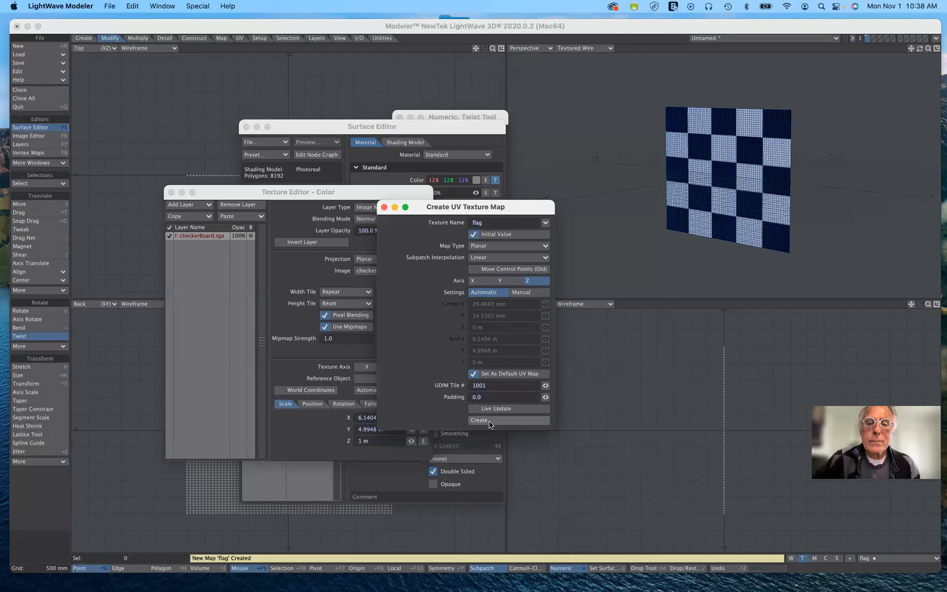
drag(447, 212, 637, 318)
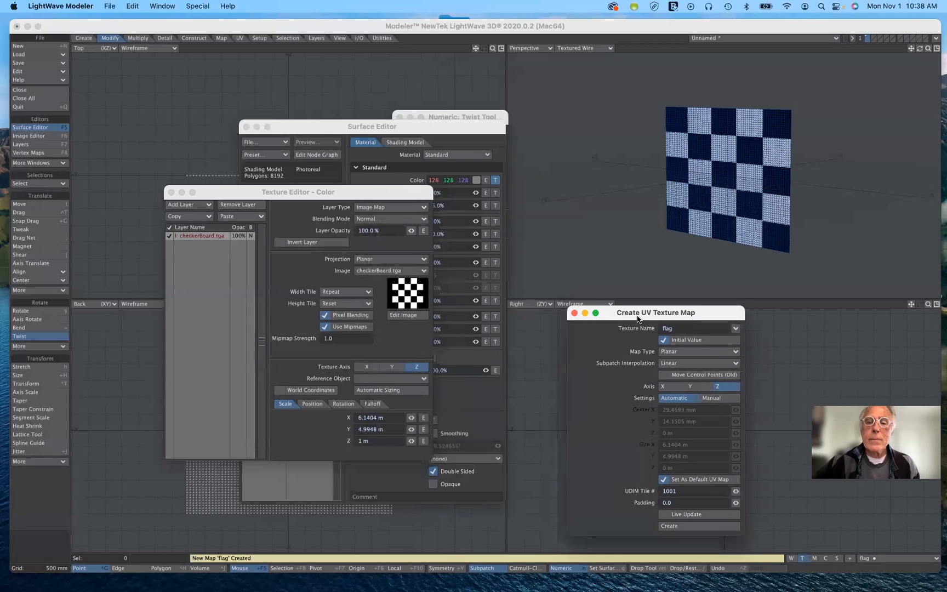
click(573, 313)
Change the Top viewport to the UV Texture view and enlarge the flag's UV layout, with the editor windows moved aside
drag(354, 195, 700, 274)
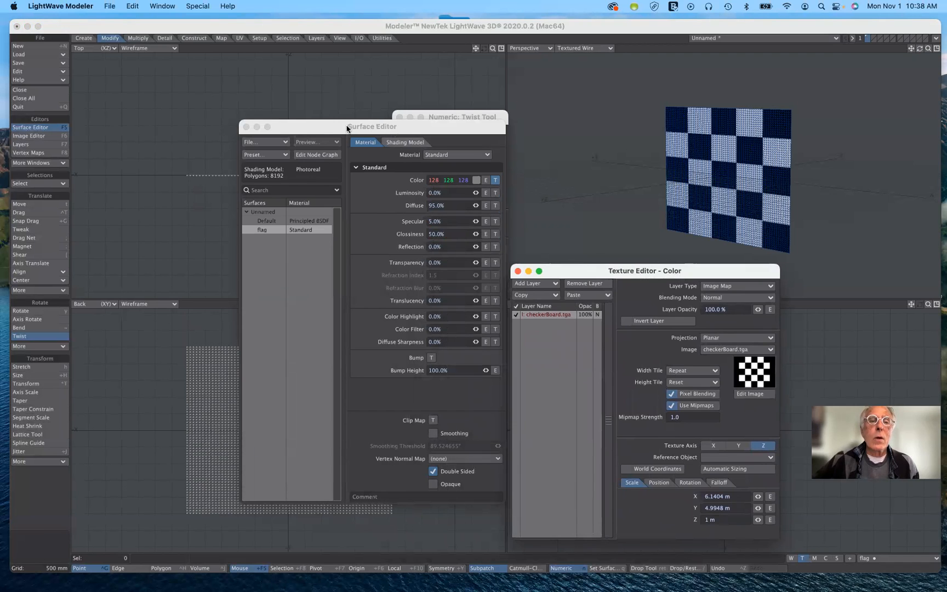
drag(322, 123, 473, 228)
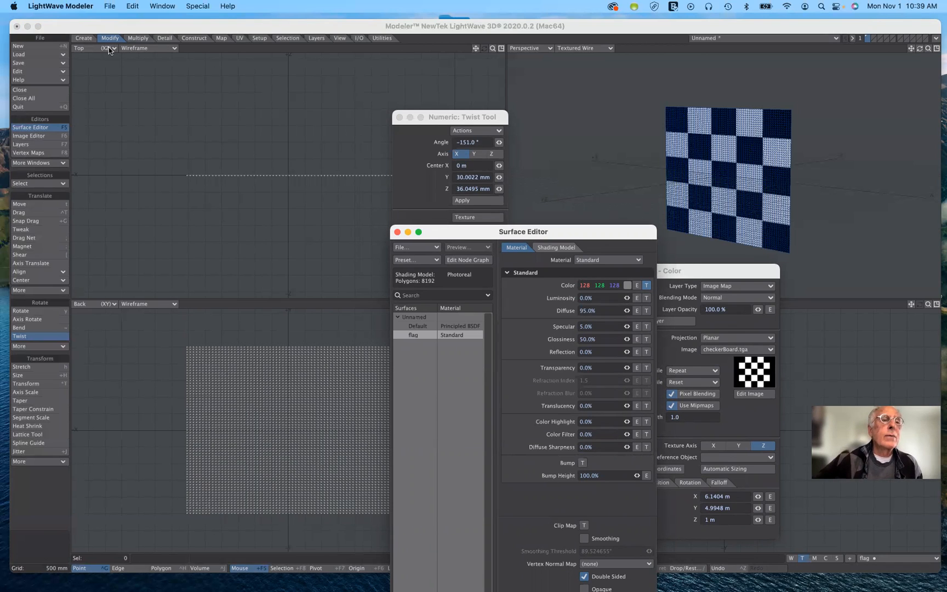
click(151, 49)
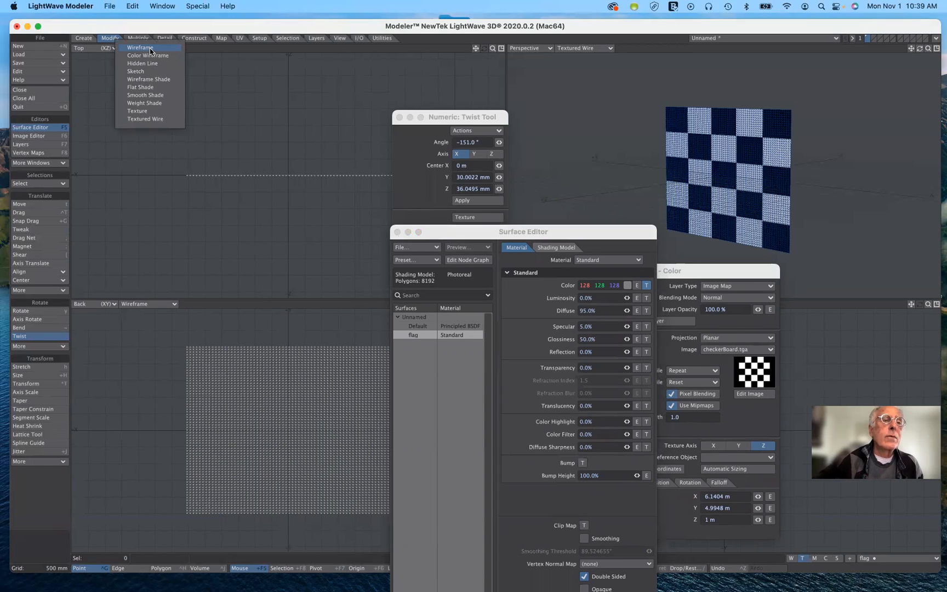
click(85, 51)
click(91, 50)
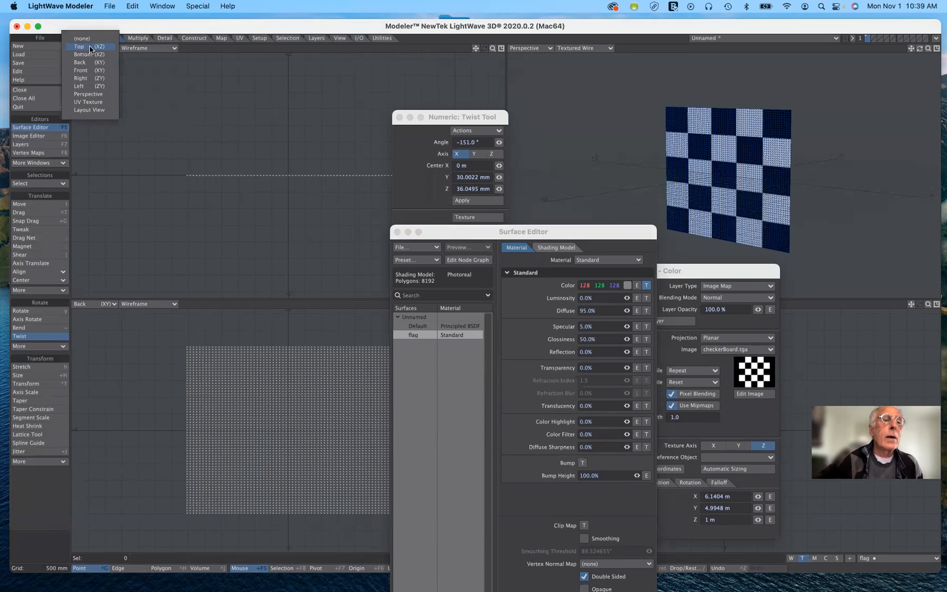
click(88, 103)
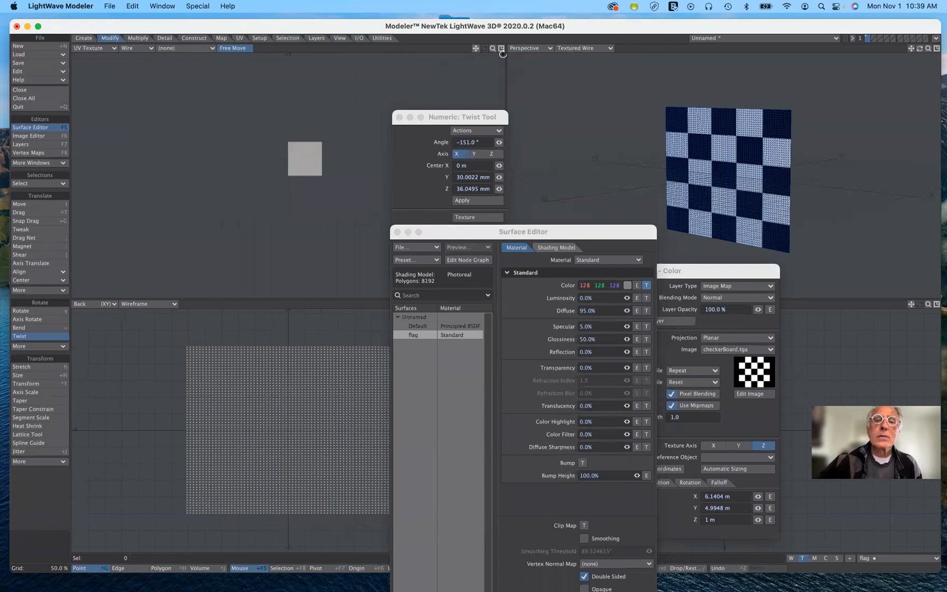
drag(492, 48, 547, 48)
drag(477, 53, 407, 118)
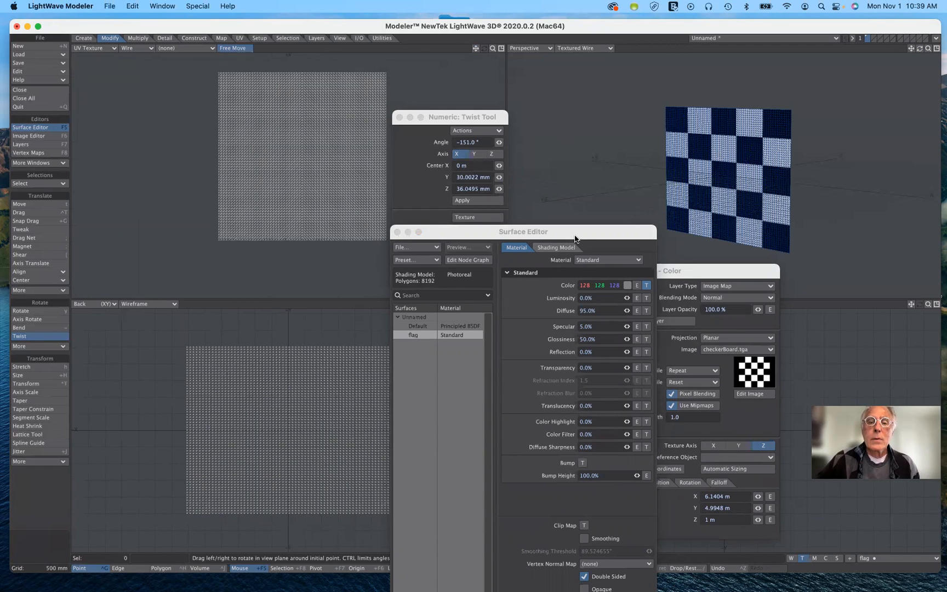
Set the checkerboard texture's projection to UV using the flag UV map, and close the texture and surface editors
drag(575, 237, 279, 148)
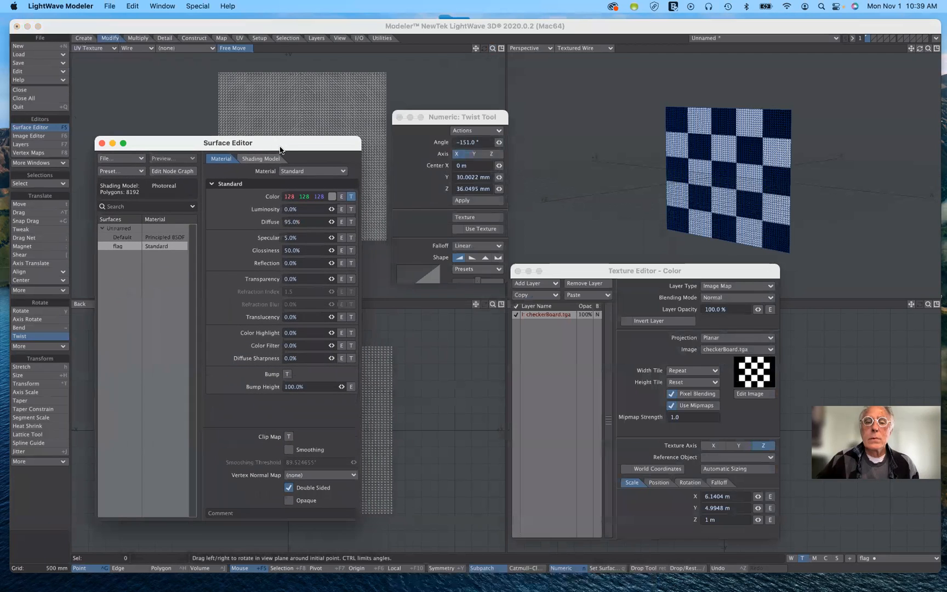
drag(617, 270, 483, 162)
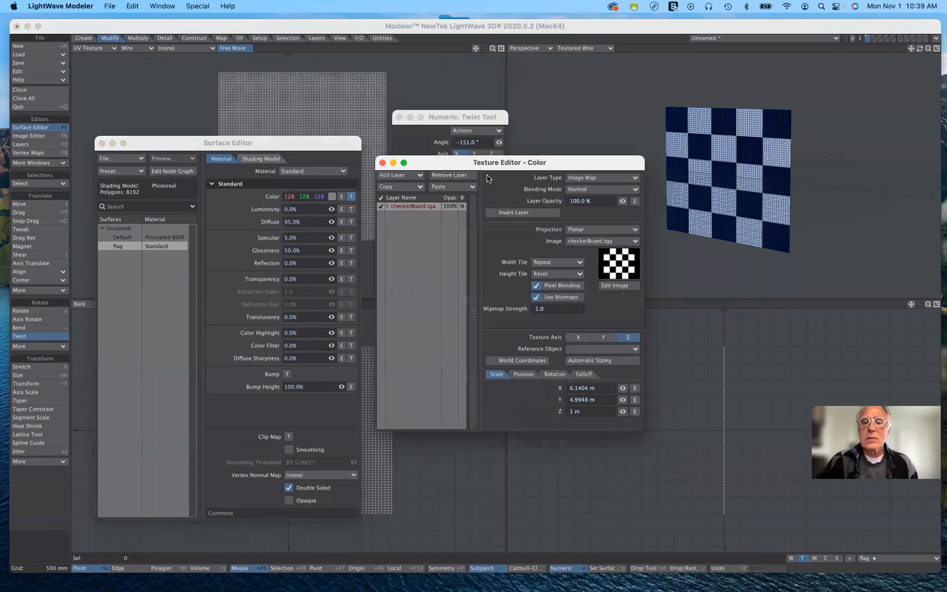
click(581, 230)
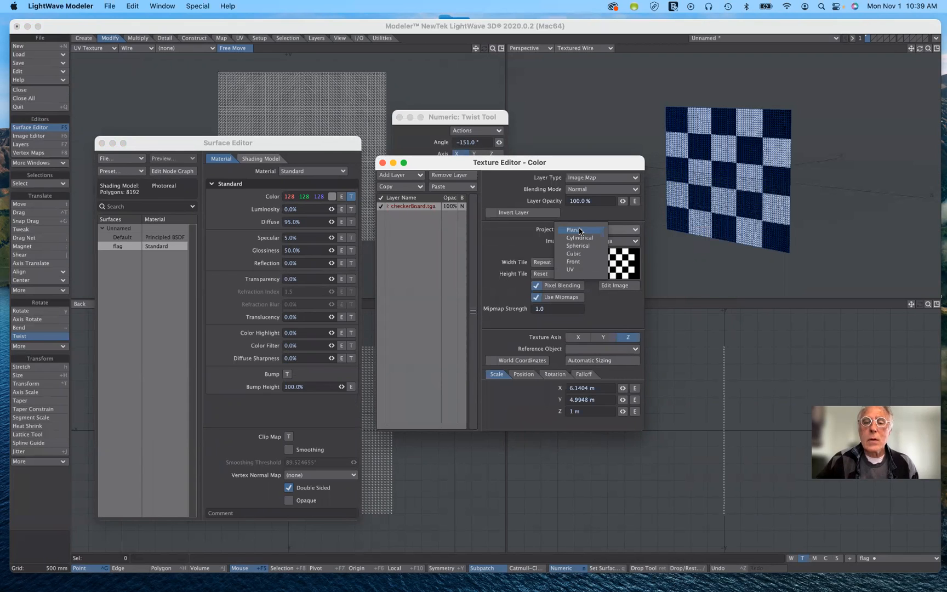
click(572, 269)
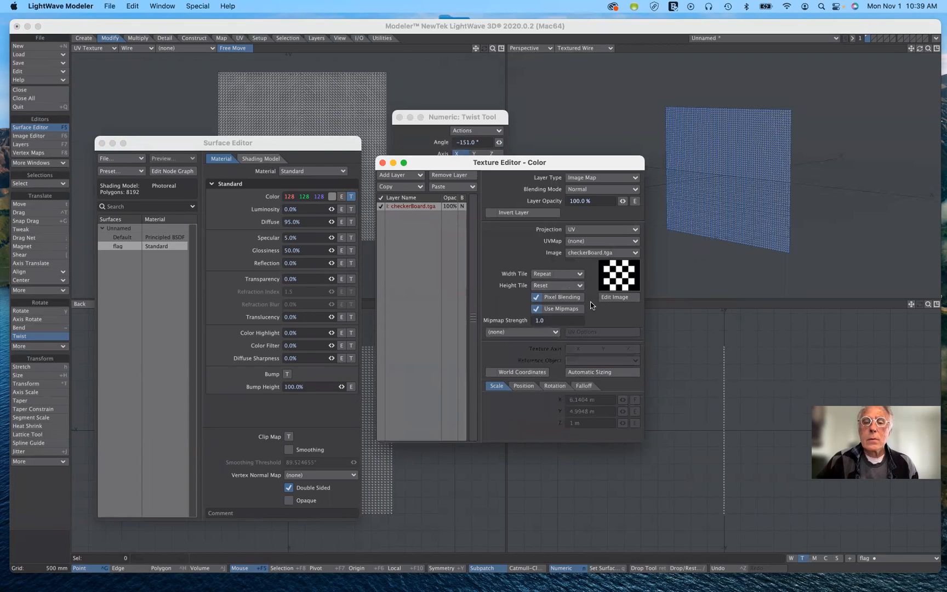
click(580, 245)
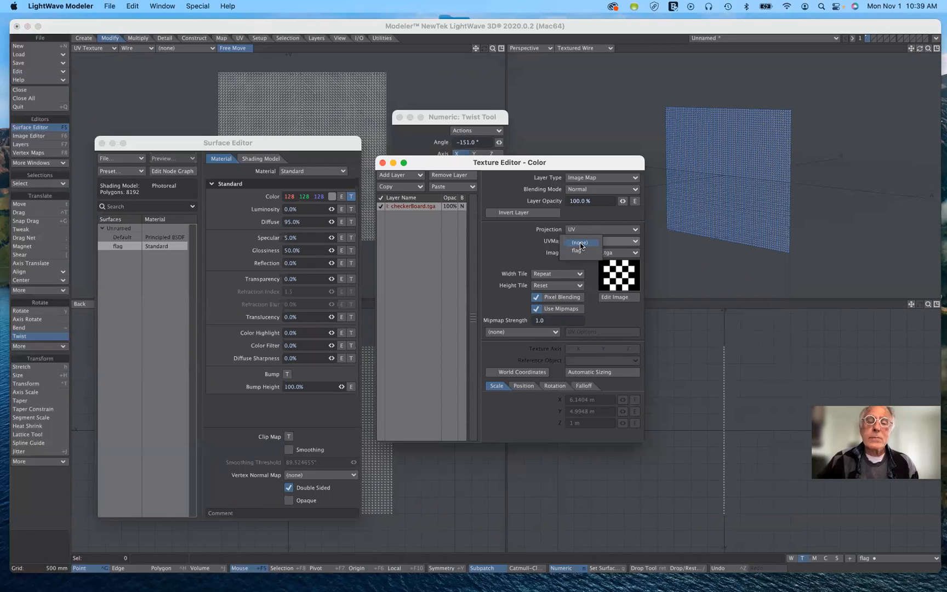
click(579, 250)
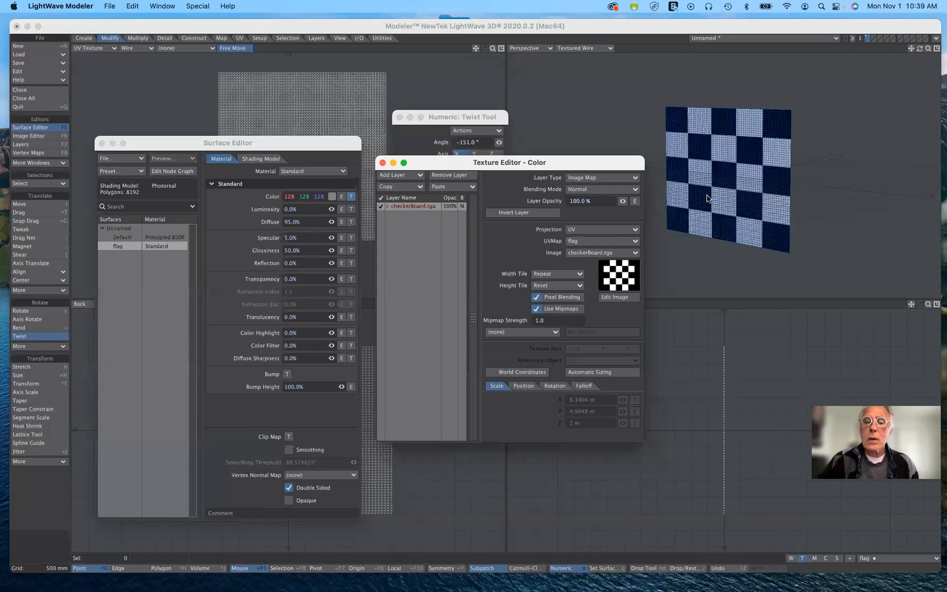
drag(575, 163, 549, 219)
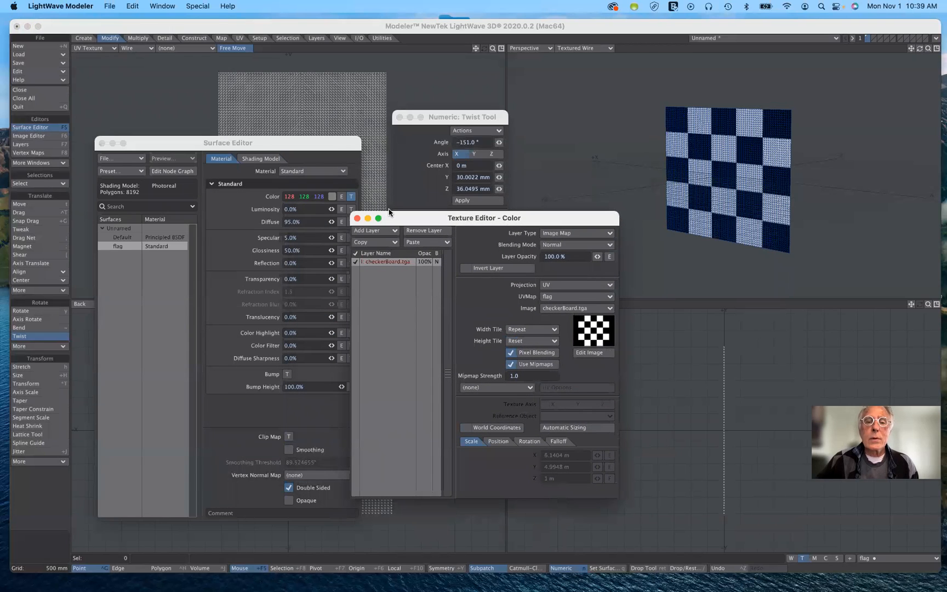
click(357, 219)
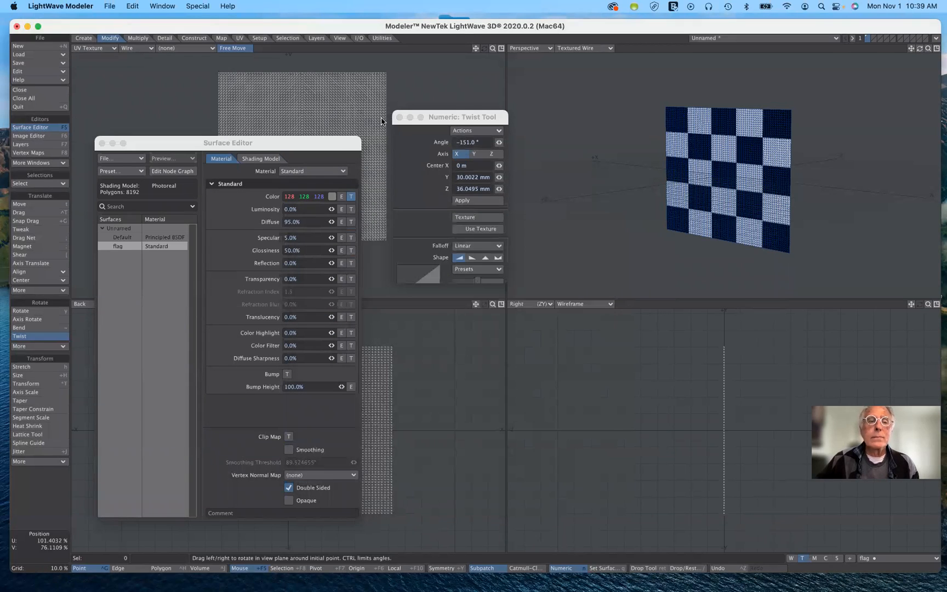
click(101, 143)
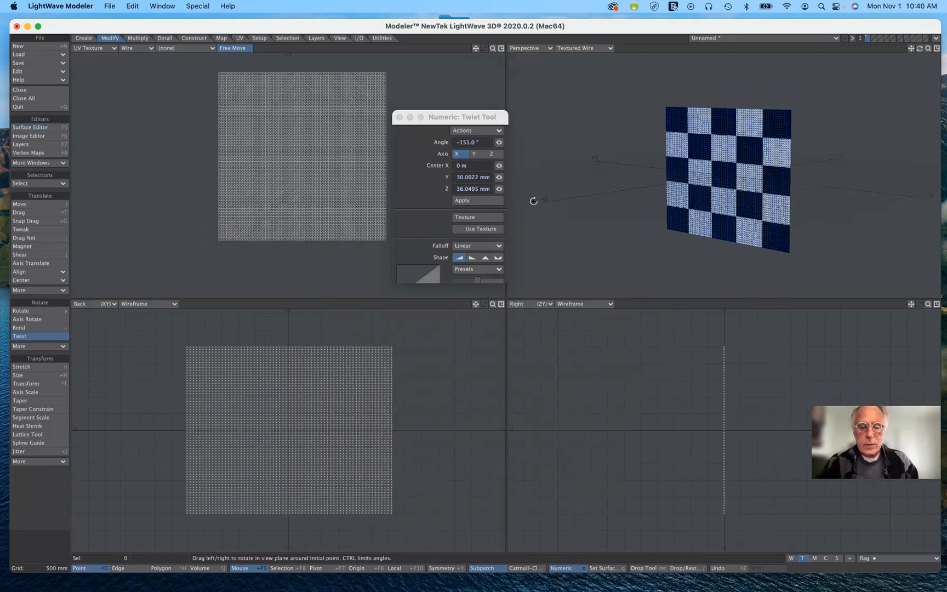
Try moving the UV-mapped flag about 285 mm in X and 247 mm in Z, and undo the move
key(t)
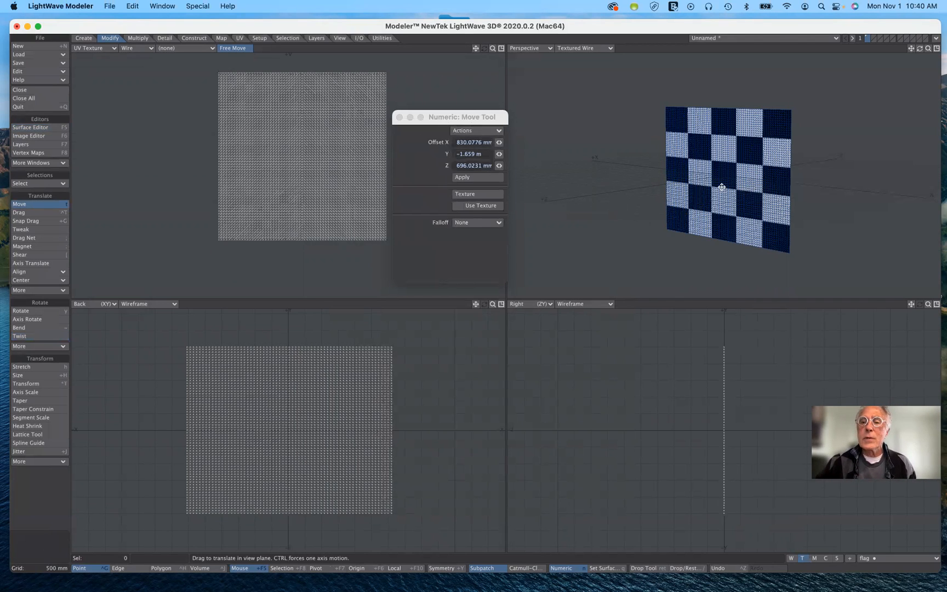
mouse_move(722, 186)
mouse_down()
mouse_move(641, 158)
mouse_move(707, 236)
mouse_move(793, 200)
mouse_move(687, 207)
mouse_move(696, 152)
mouse_move(738, 207)
mouse_move(734, 192)
mouse_move(691, 165)
mouse_move(721, 187)
mouse_up()
key(super+z)
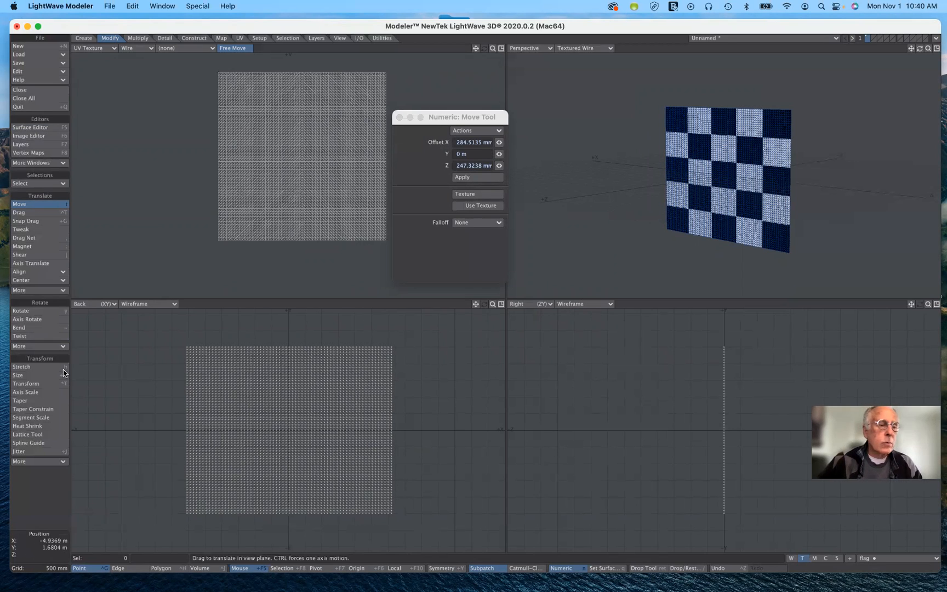
Twist the flag about -102° around its centre in the Right view and inspect the UV-mapped checkerboard from several angles
click(38, 336)
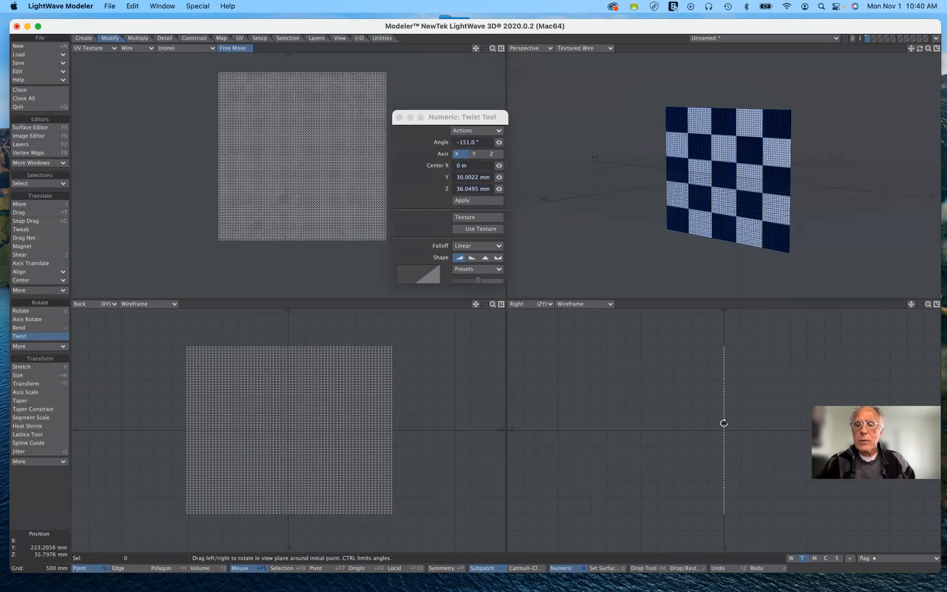
drag(725, 424, 630, 424)
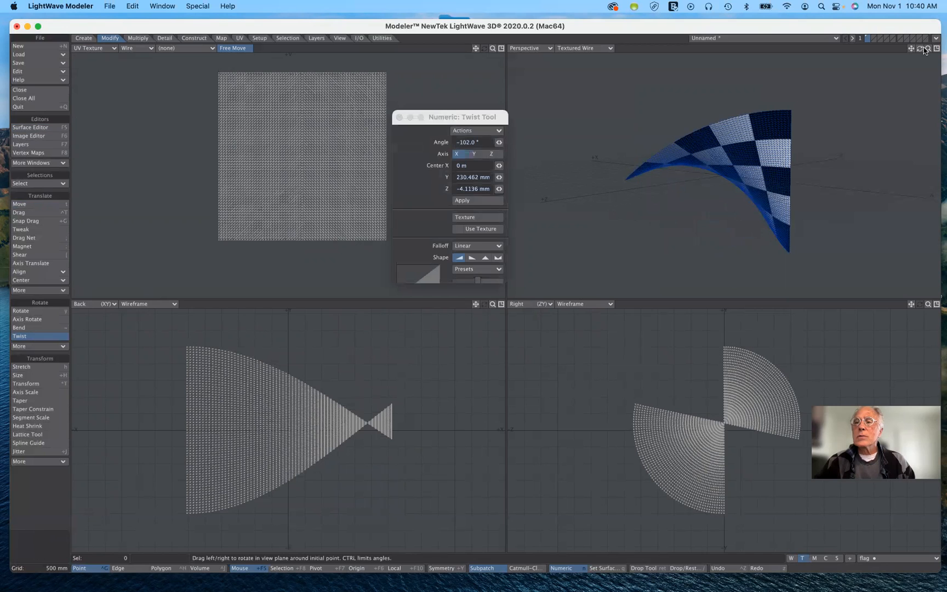
drag(920, 48, 946, 81)
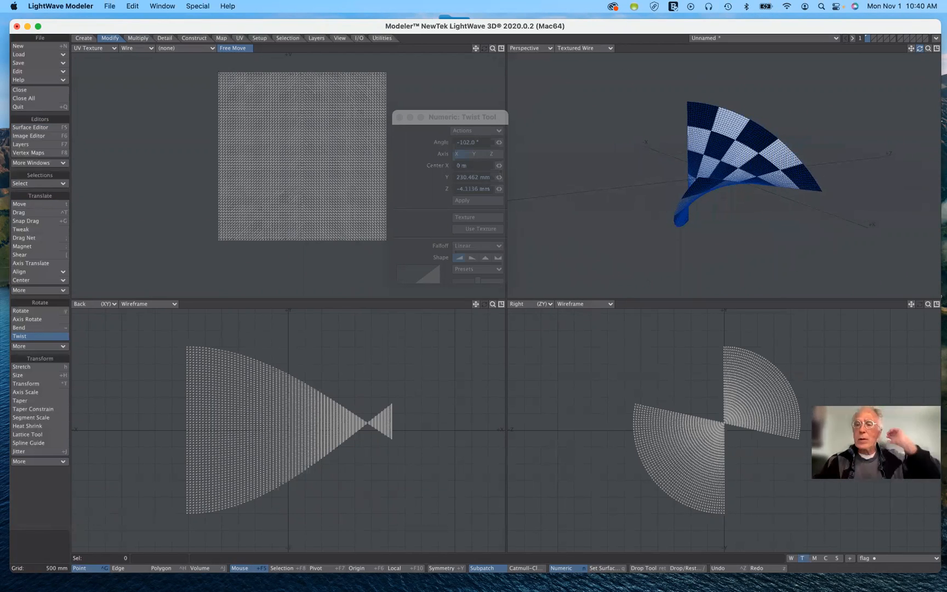
mouse_move(920, 48)
mouse_down()
mouse_move(943, 49)
mouse_move(877, 53)
mouse_move(926, 48)
mouse_move(915, 50)
mouse_up()
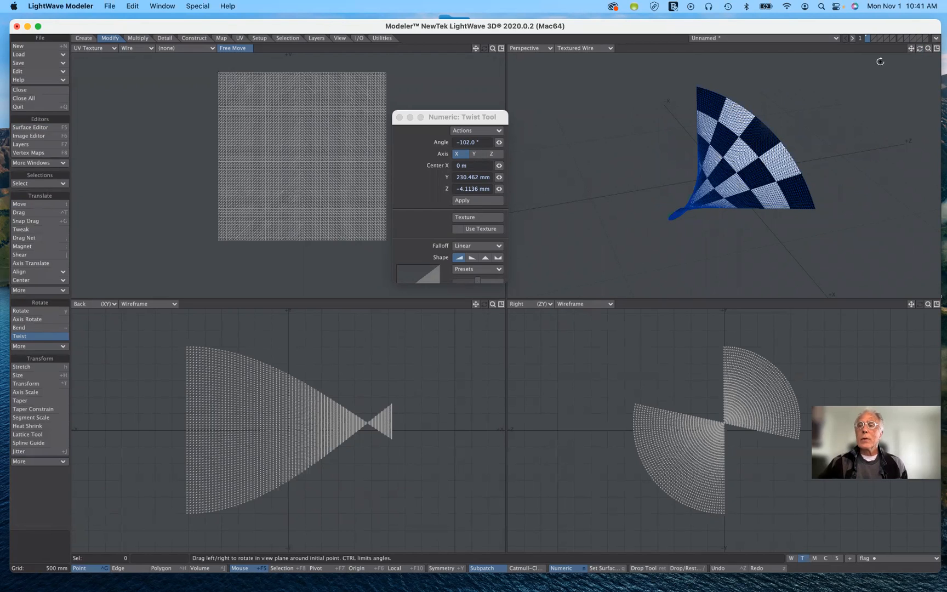
drag(919, 49, 892, 49)
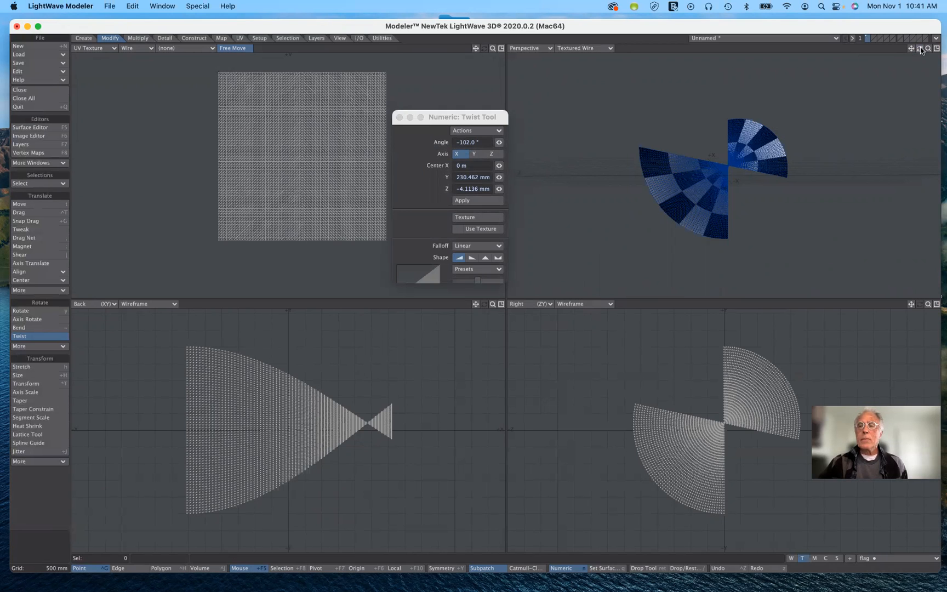
drag(921, 49, 884, 82)
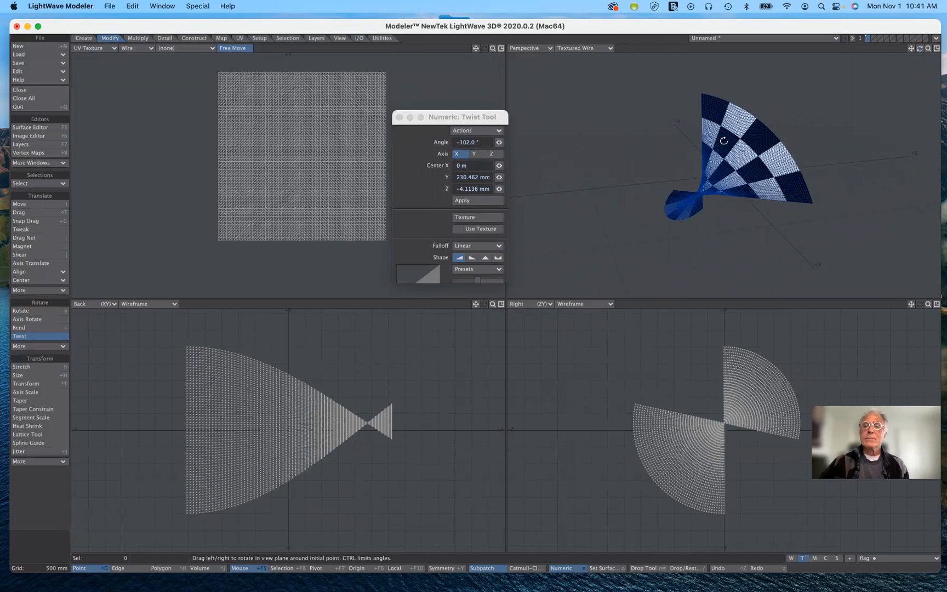
Switch to the empty second layer and move the Twist tool's numeric window aside
click(874, 38)
drag(477, 119, 536, 175)
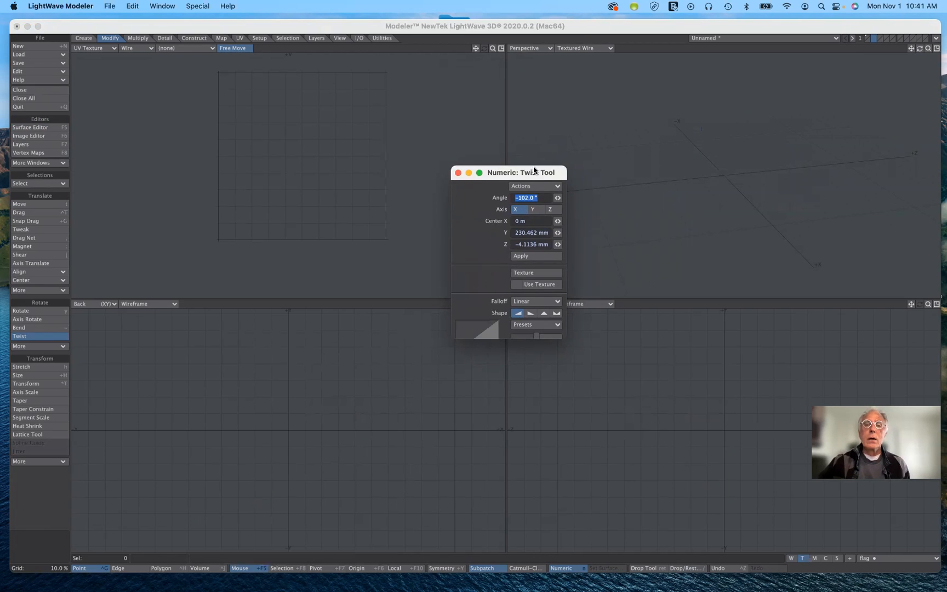
drag(540, 175, 543, 161)
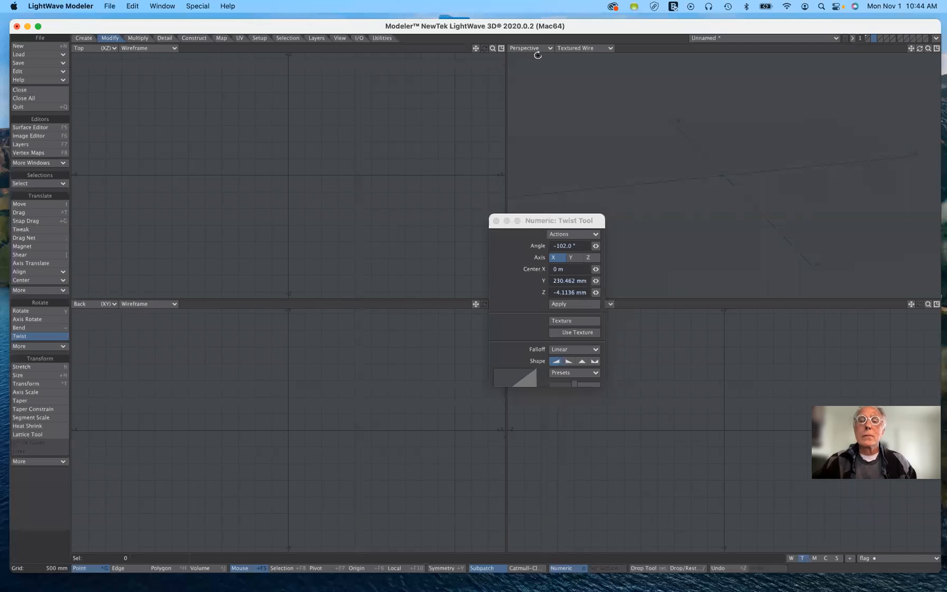
drag(550, 224, 549, 172)
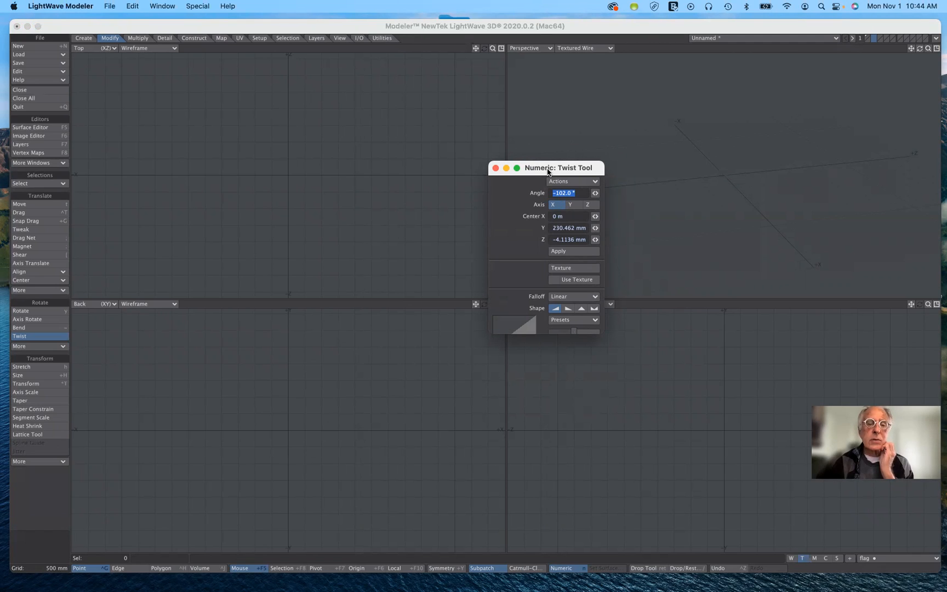
drag(548, 171, 530, 213)
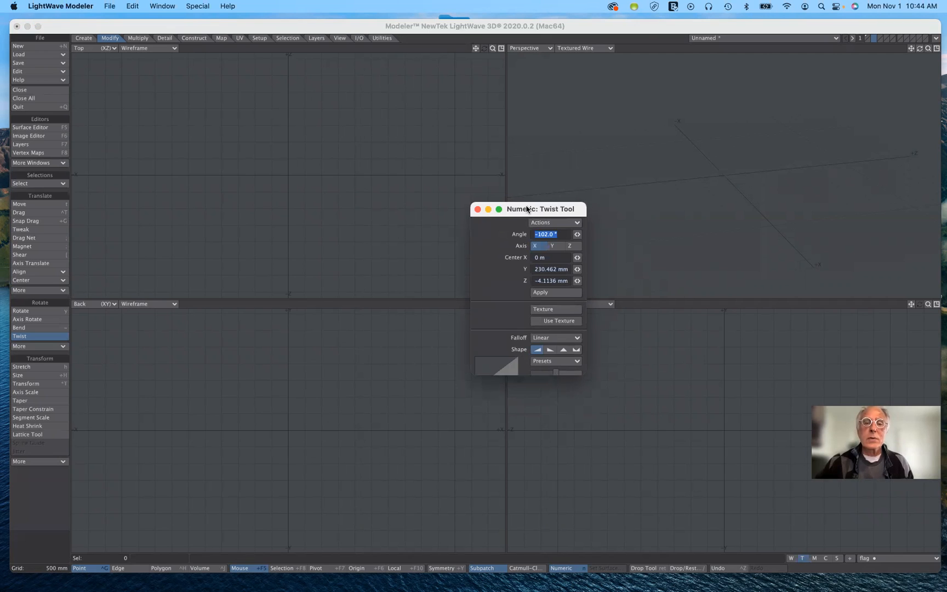
drag(526, 209, 520, 210)
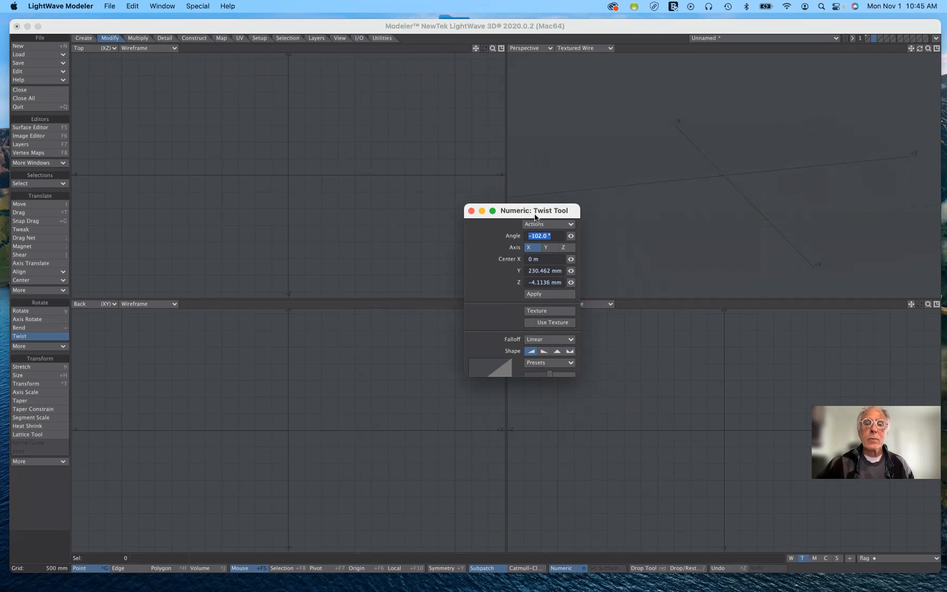
drag(540, 212, 527, 234)
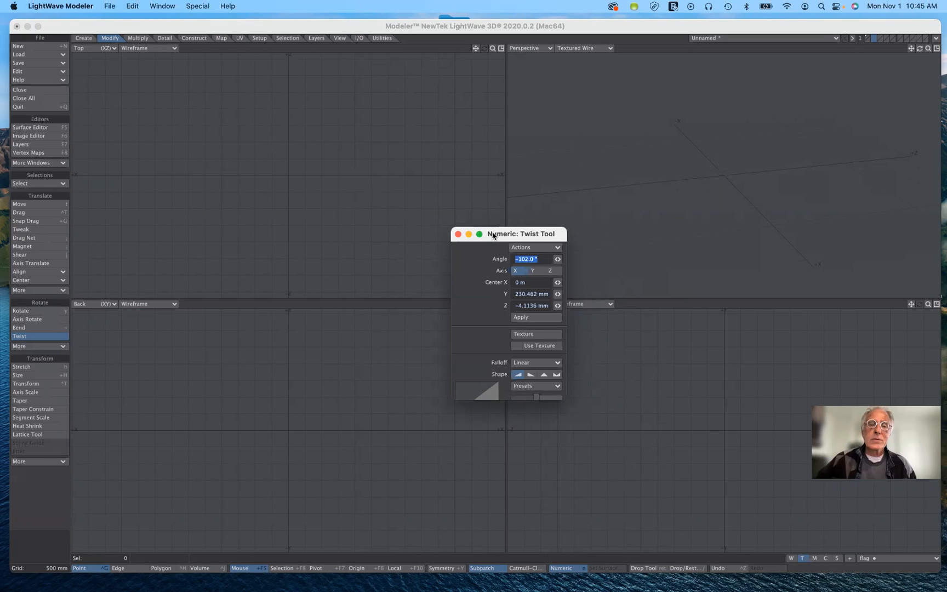
Draw the base of a box in the Top view, about 3 m wide and 765 mm deep
drag(494, 236, 509, 238)
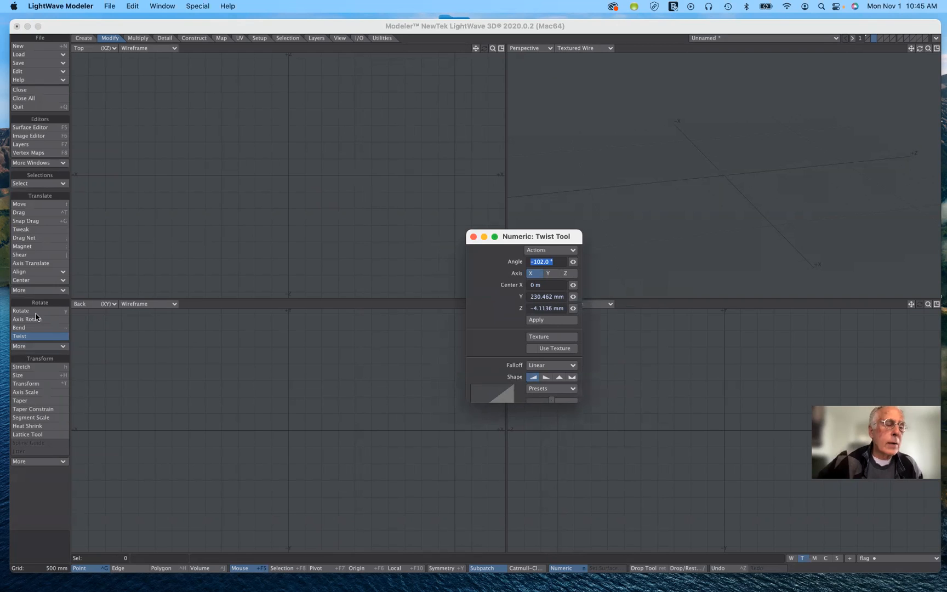
click(82, 38)
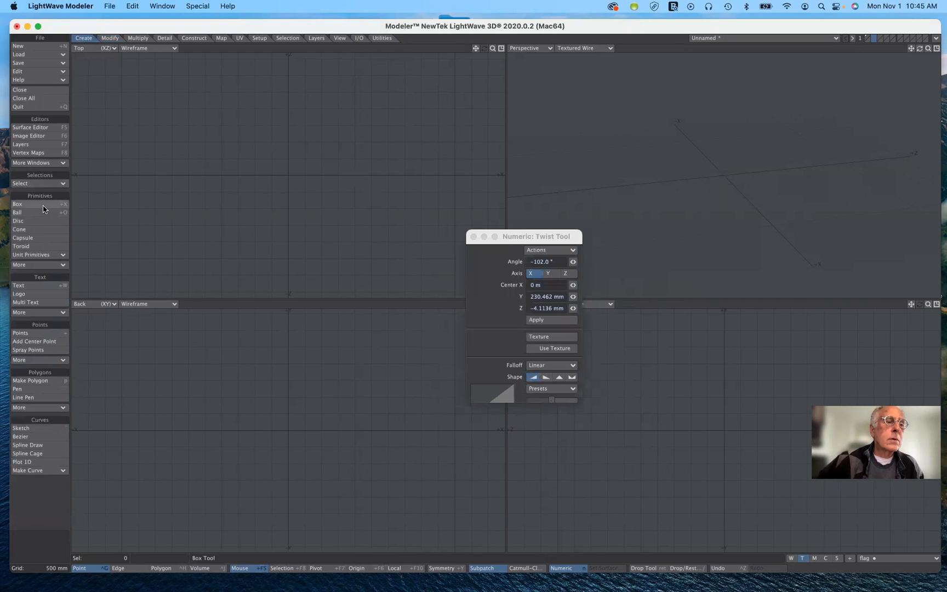
click(43, 206)
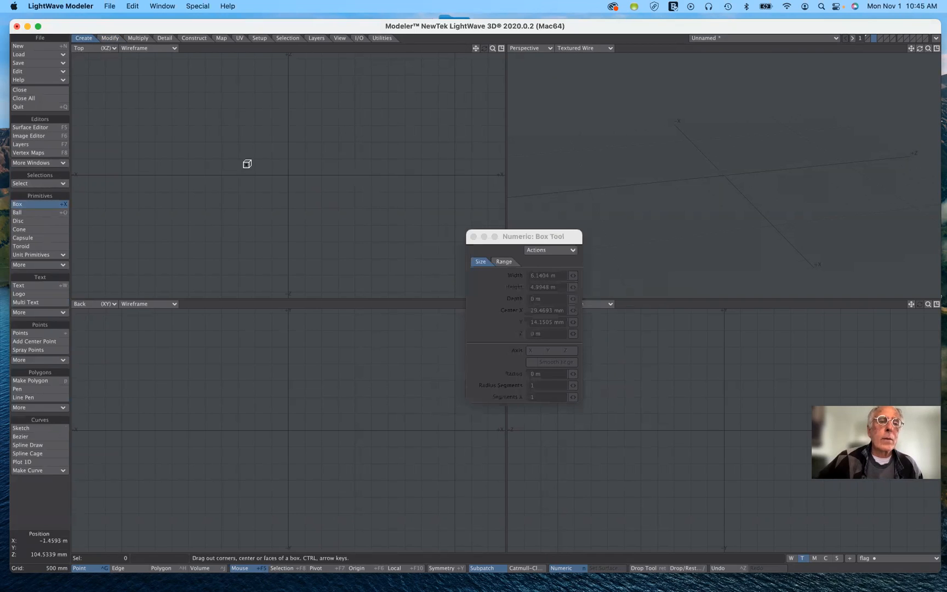
drag(241, 163, 336, 176)
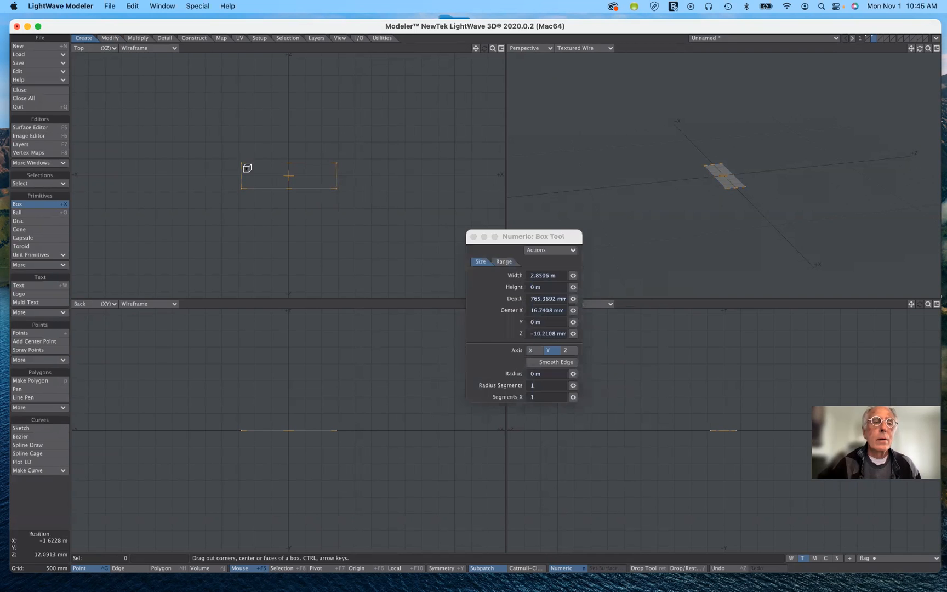
drag(241, 175, 240, 175)
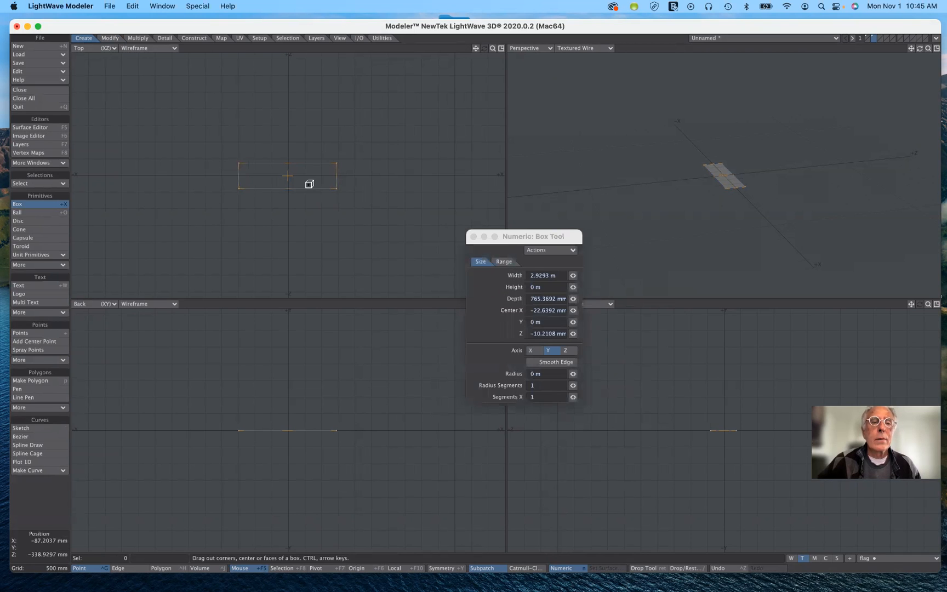
drag(336, 177, 339, 176)
Raise the box to a height of about 3.72 m in the Back view and finish it
drag(292, 430, 295, 313)
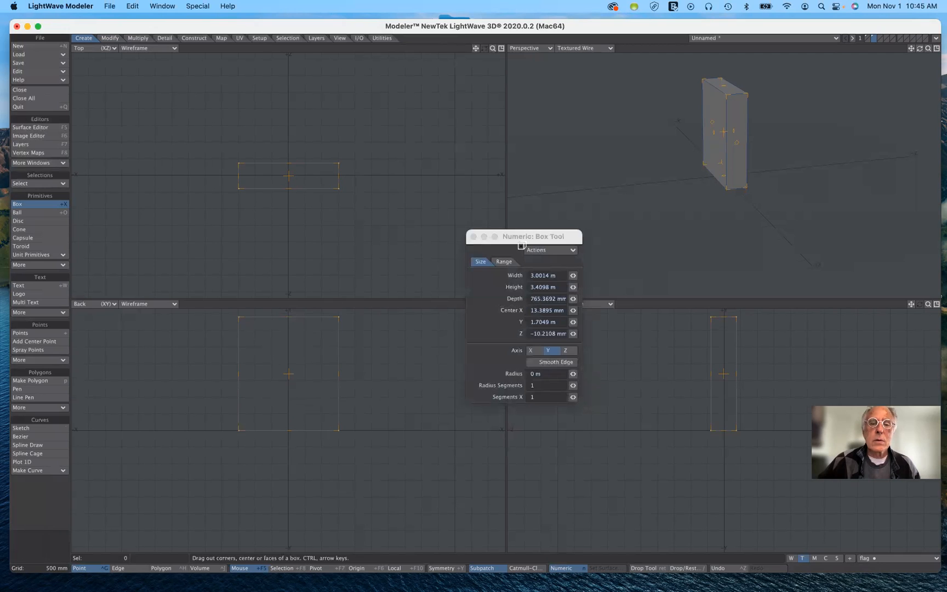
drag(518, 237, 592, 372)
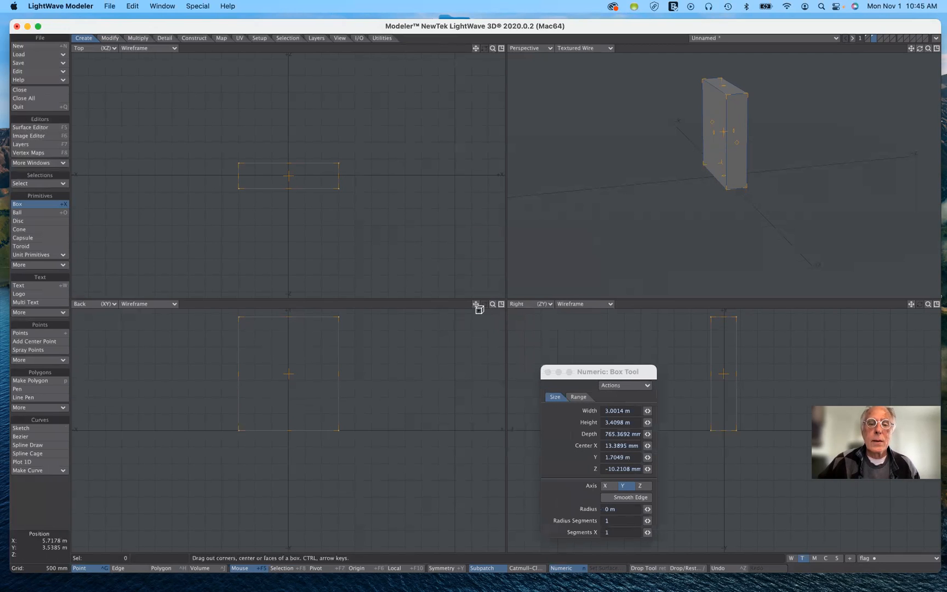
drag(476, 304, 289, 347)
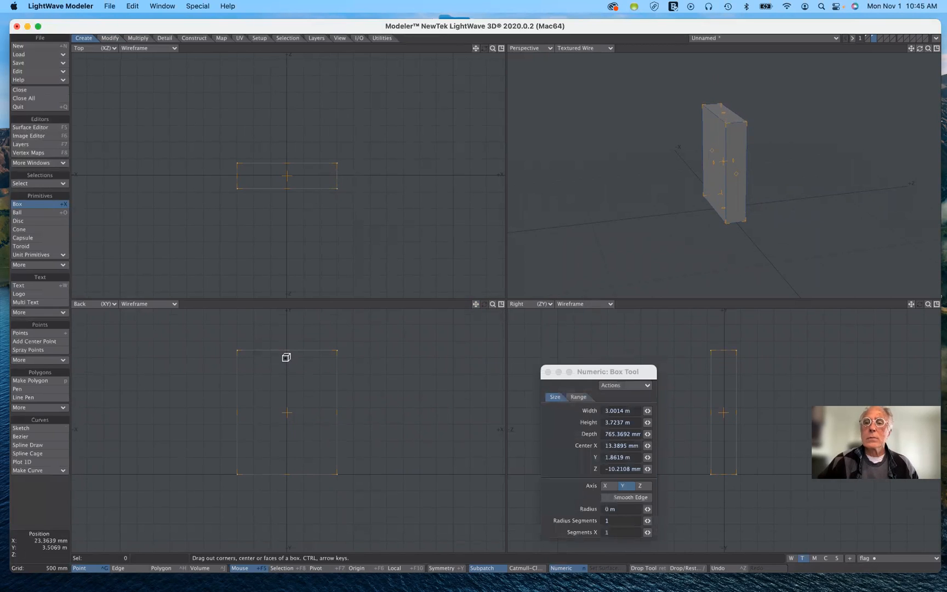
click(39, 207)
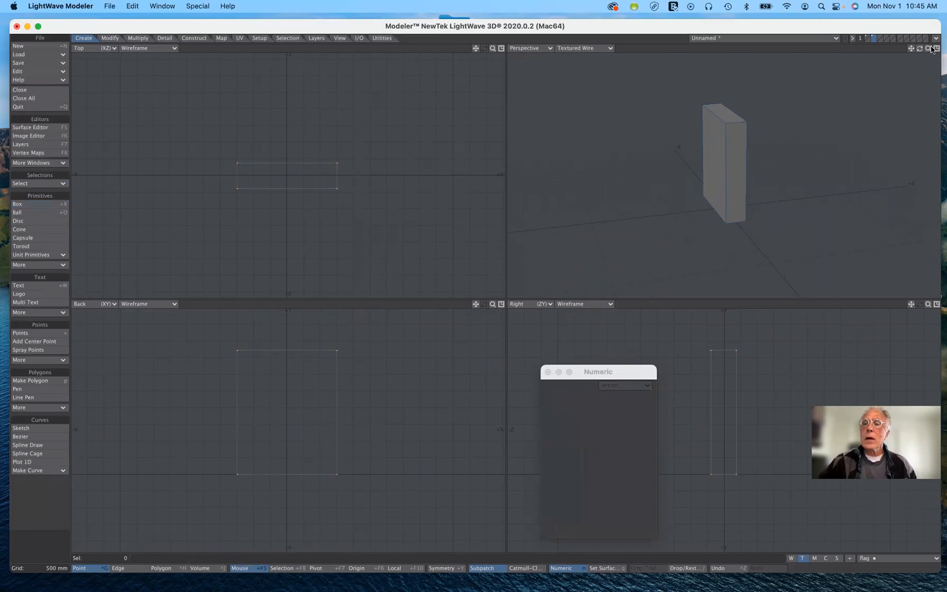
Select the box's top face and then its front face in polygon mode, and clear the selection
click(168, 569)
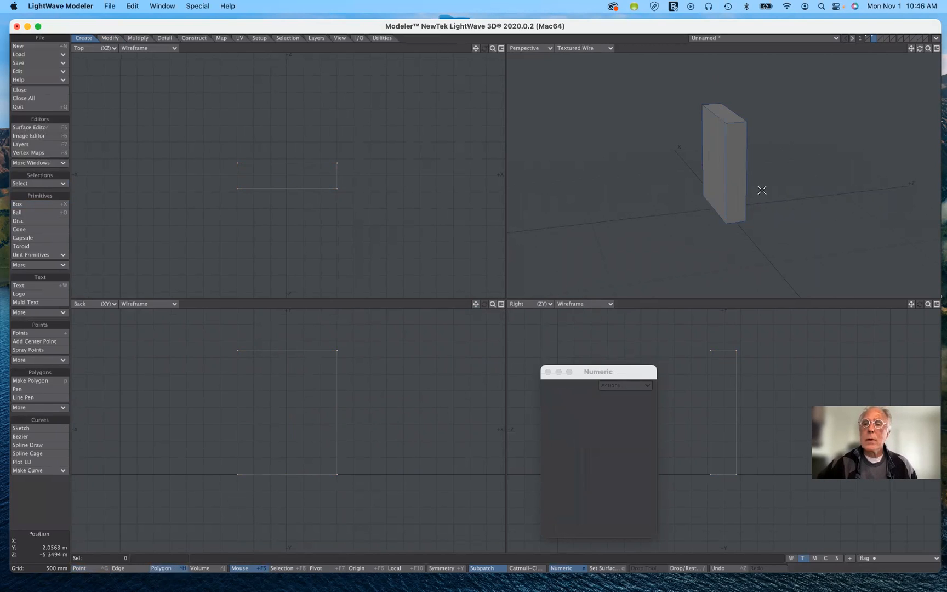
click(729, 116)
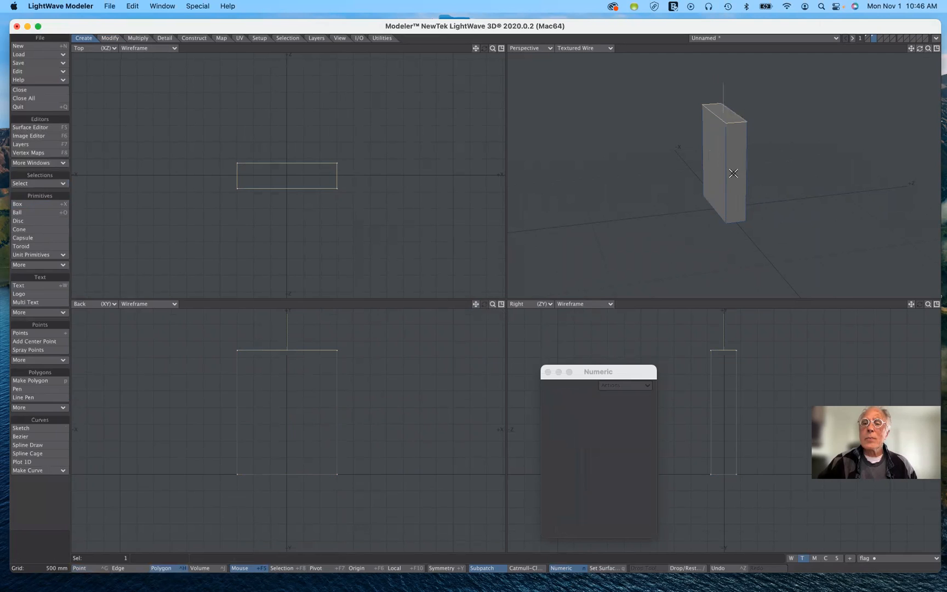
key(Delete)
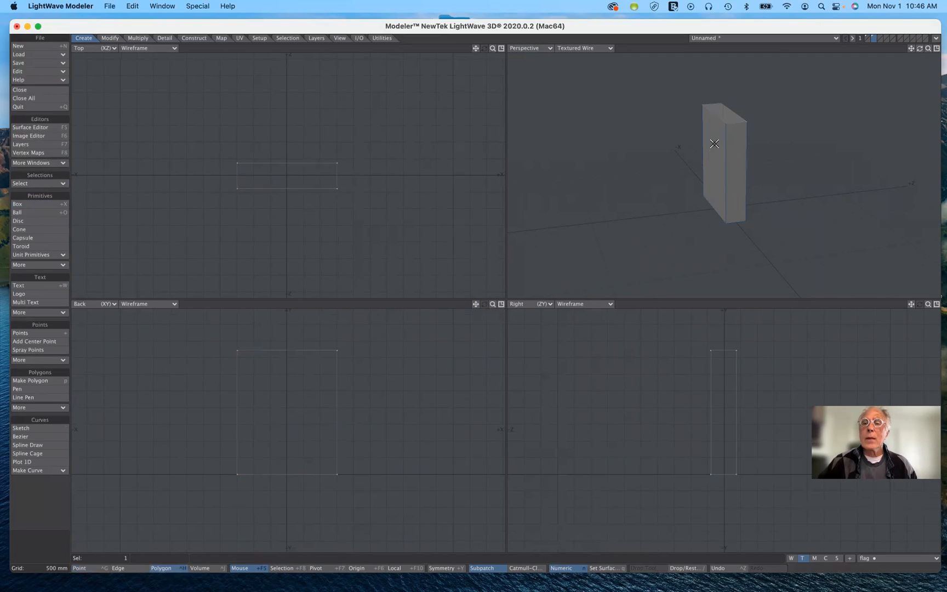
click(718, 152)
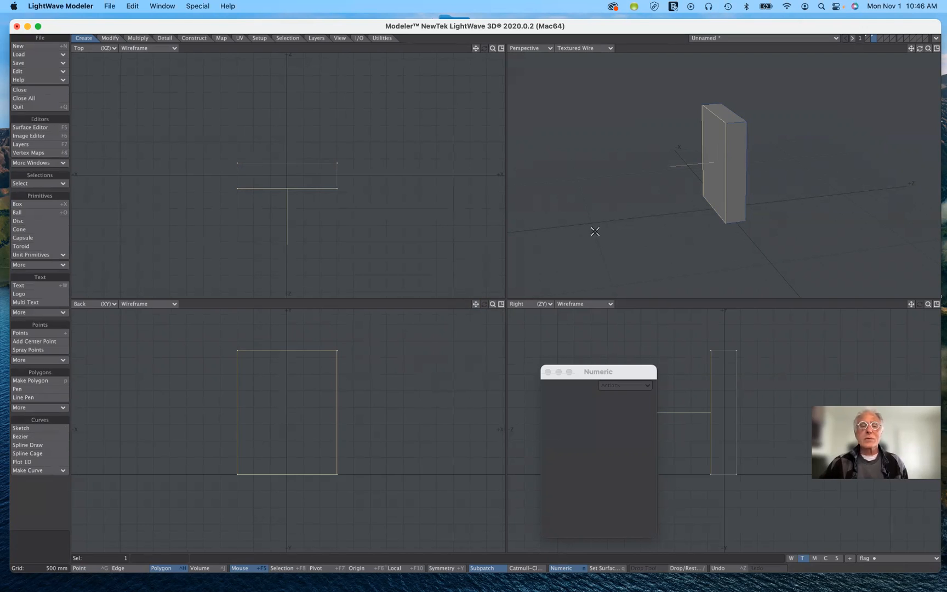
click(60, 206)
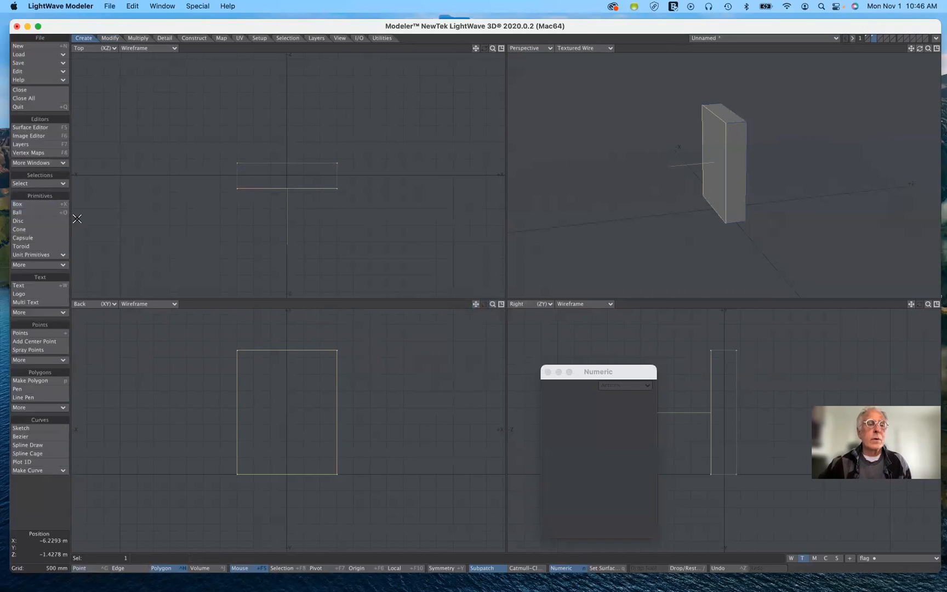
click(40, 229)
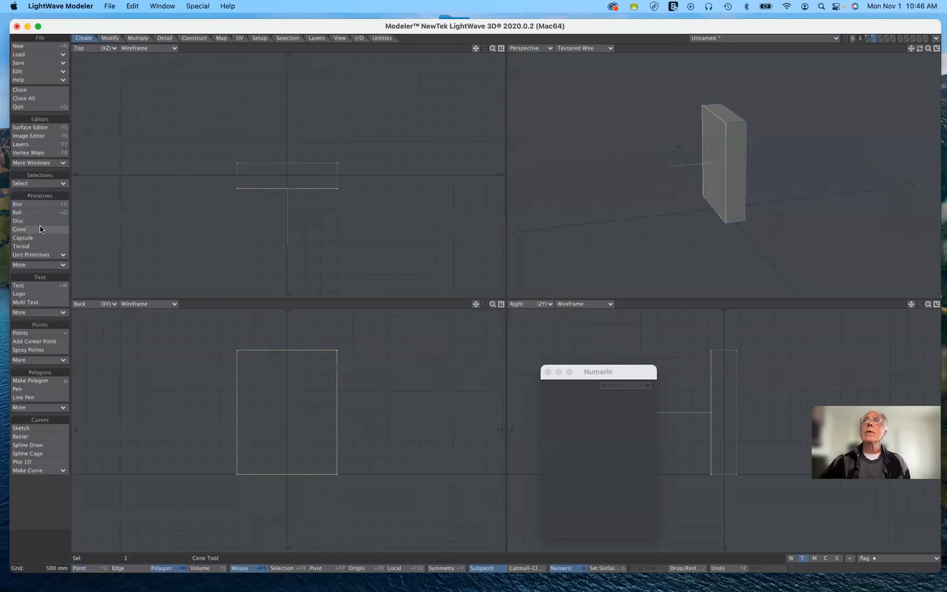
click(38, 227)
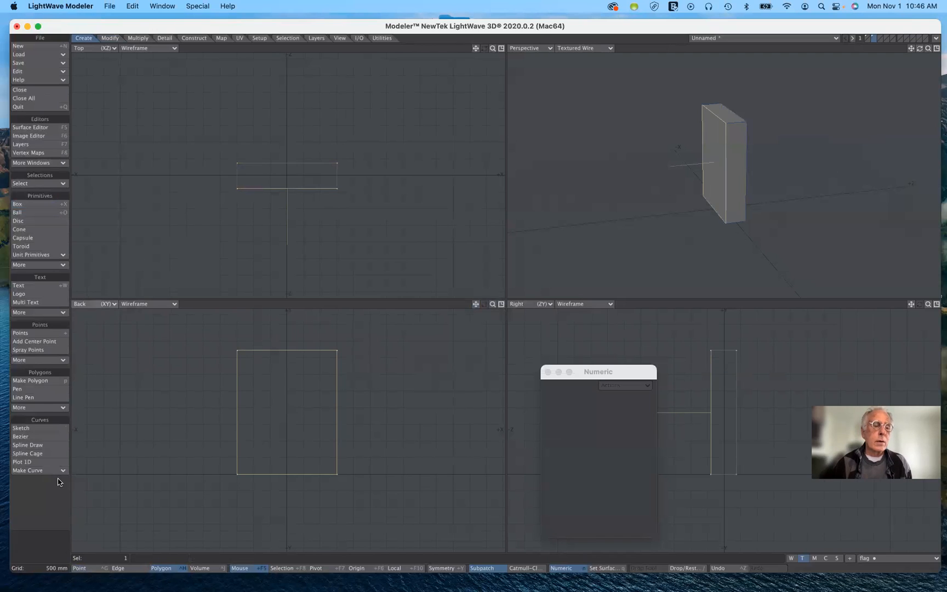
click(54, 541)
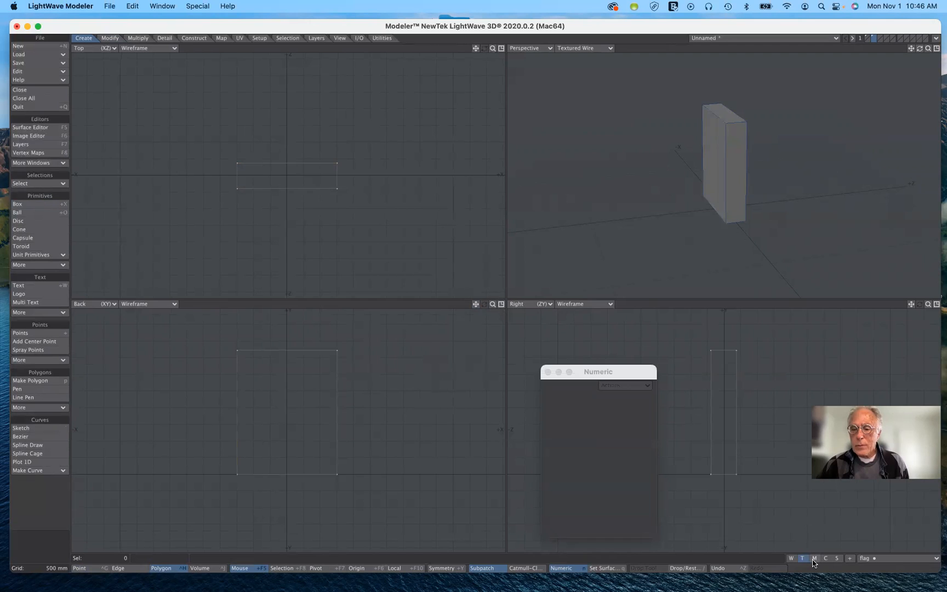
Create a new UV texture map named ritzBox for the box, using the Atlas map type
click(903, 558)
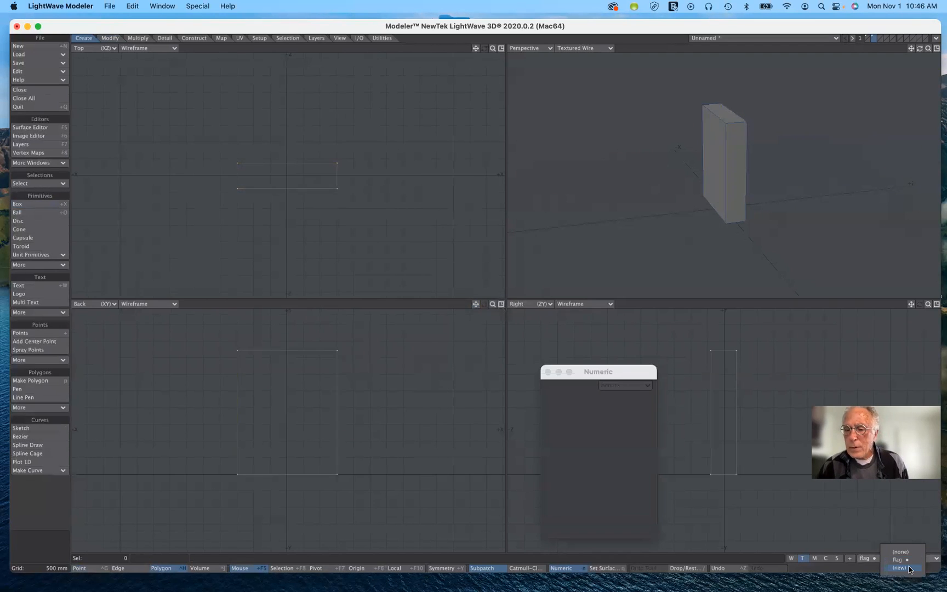
click(905, 568)
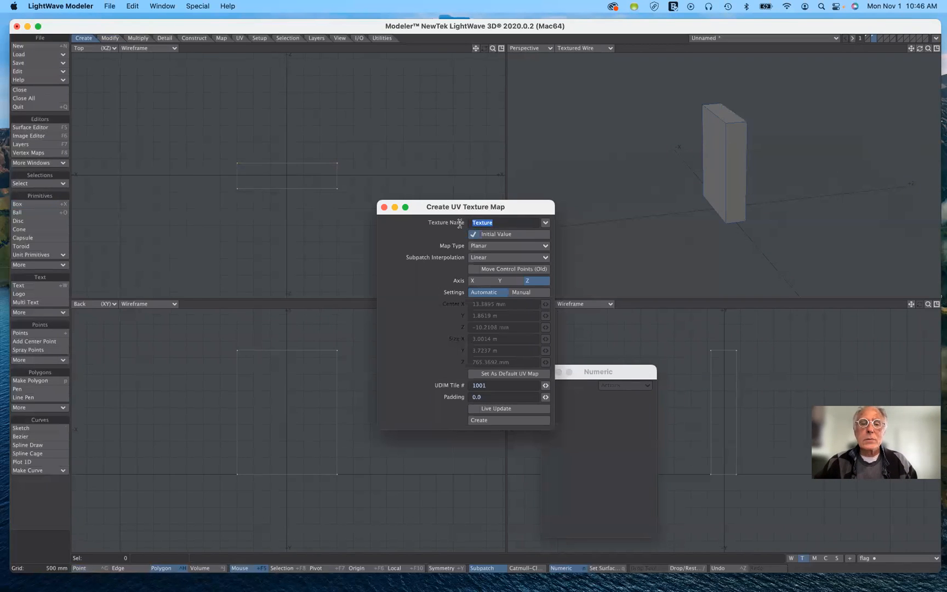
text(c)
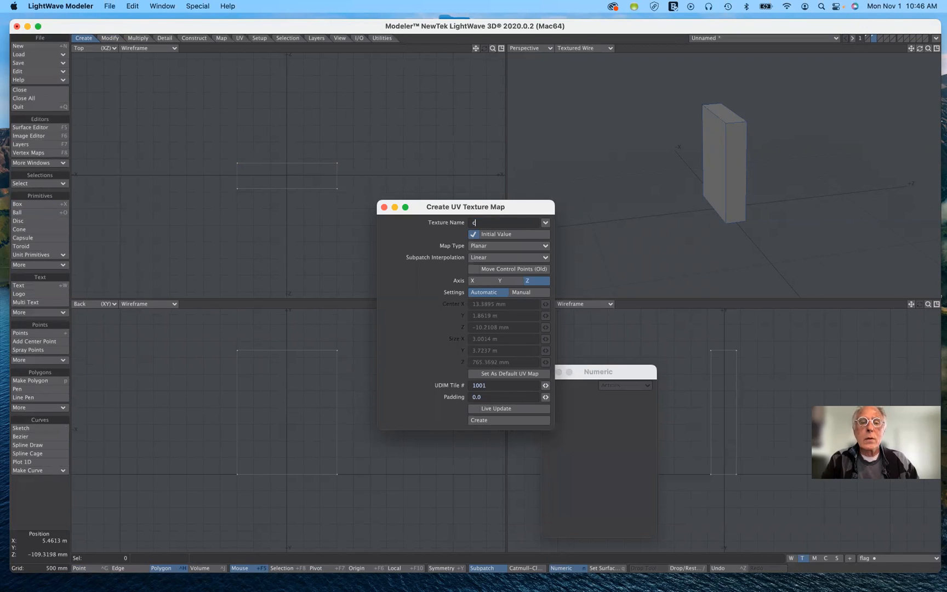
text(eritz8o)
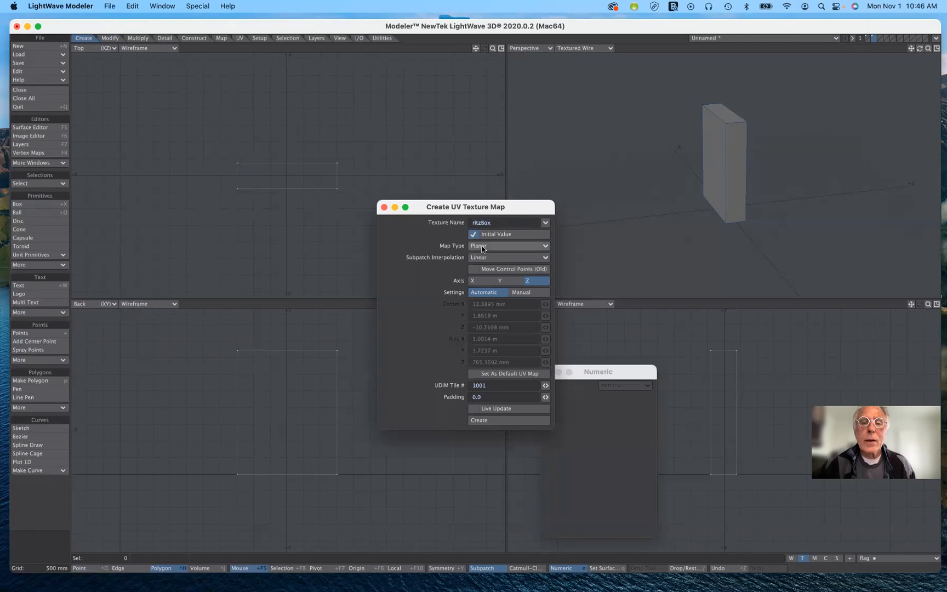
click(482, 250)
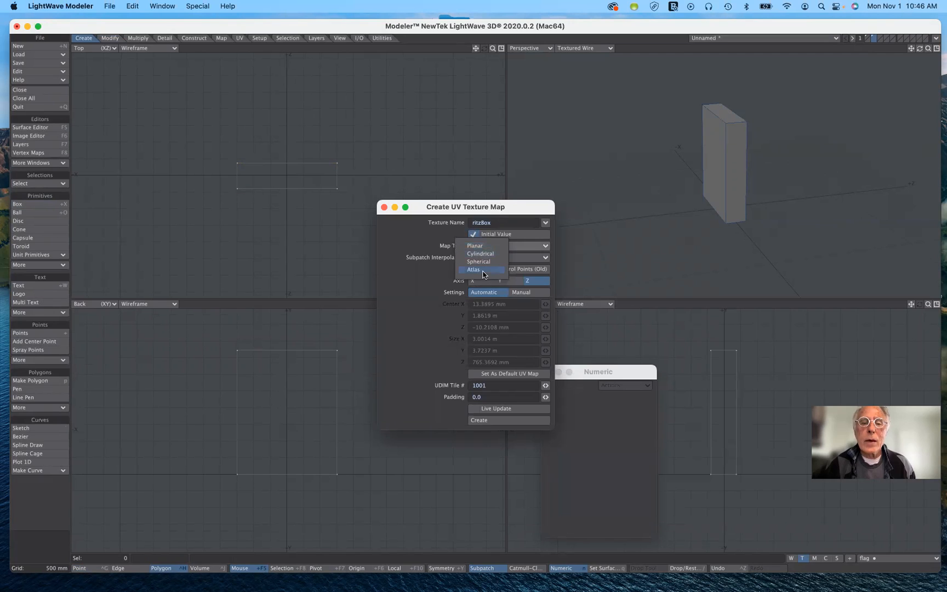
click(475, 270)
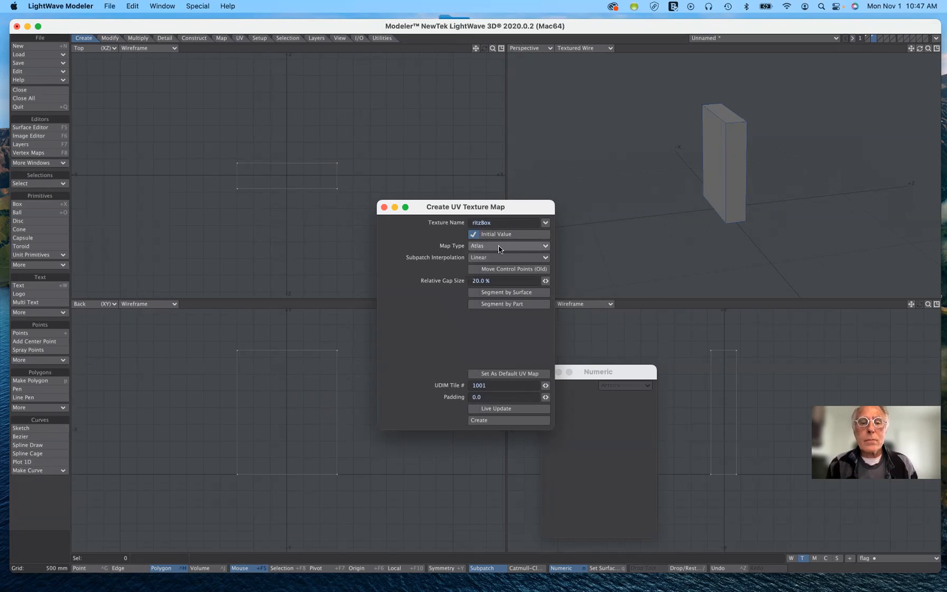
click(498, 248)
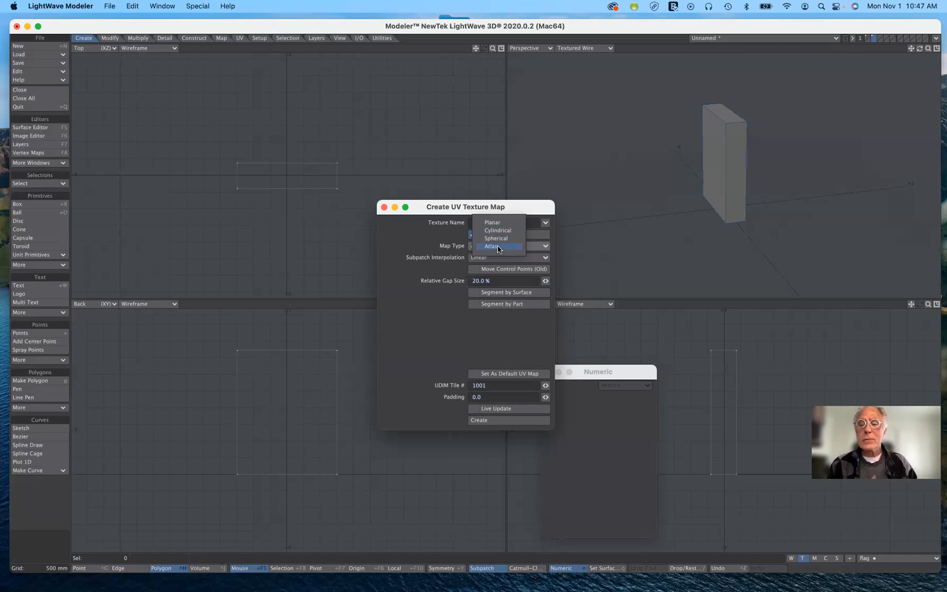
click(498, 247)
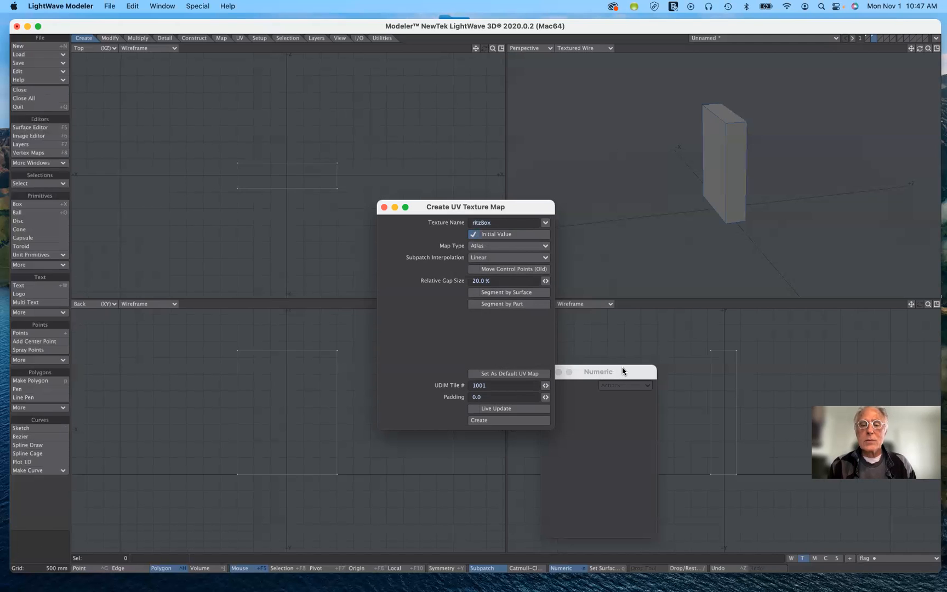
drag(622, 365, 645, 350)
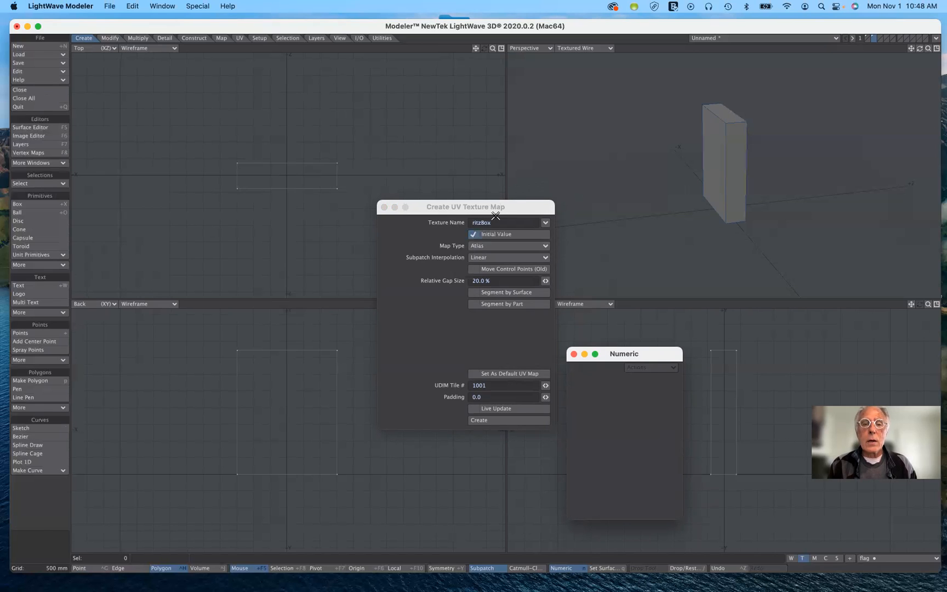
click(497, 420)
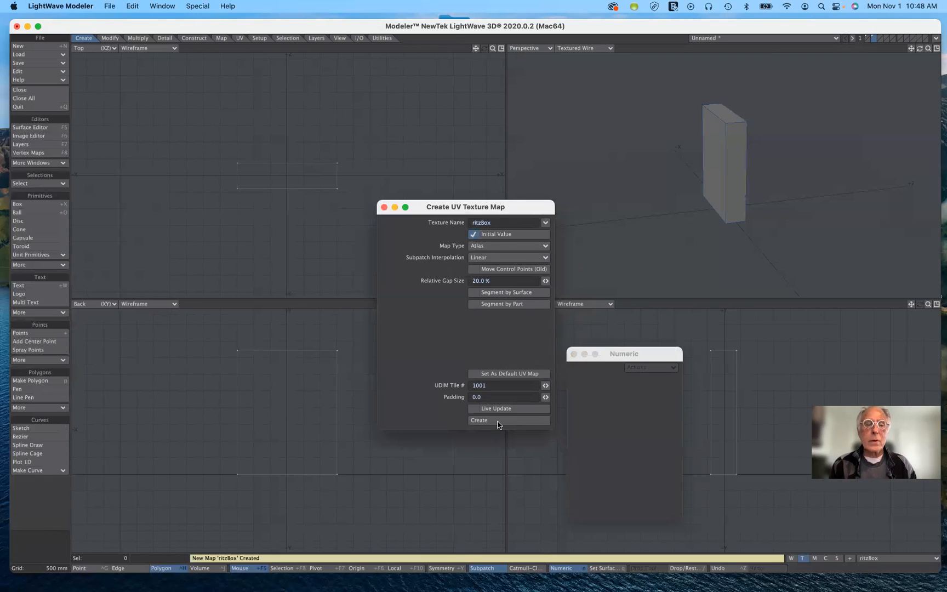
Assign a new surface named ritzBox to the whole box
drag(429, 208, 419, 261)
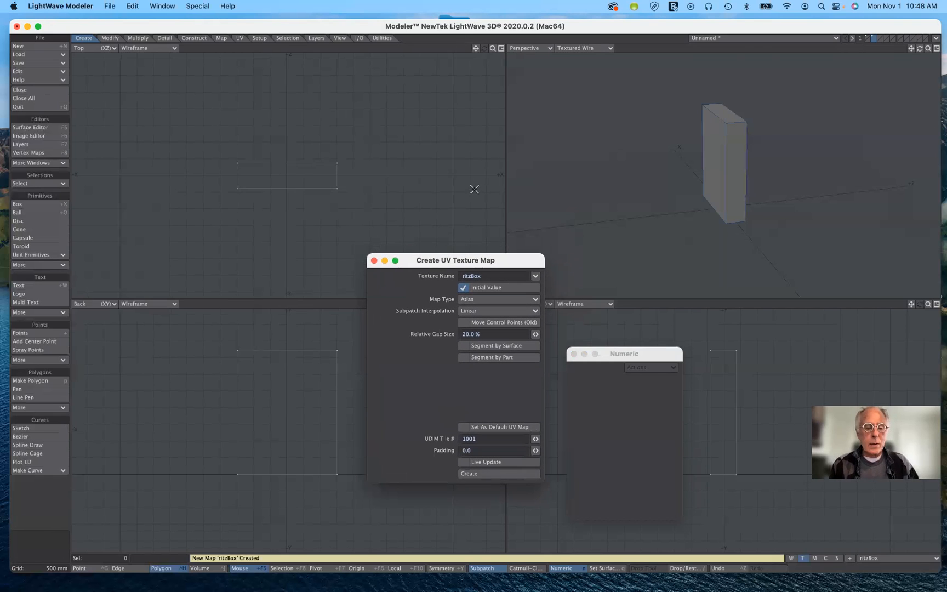
key(q)
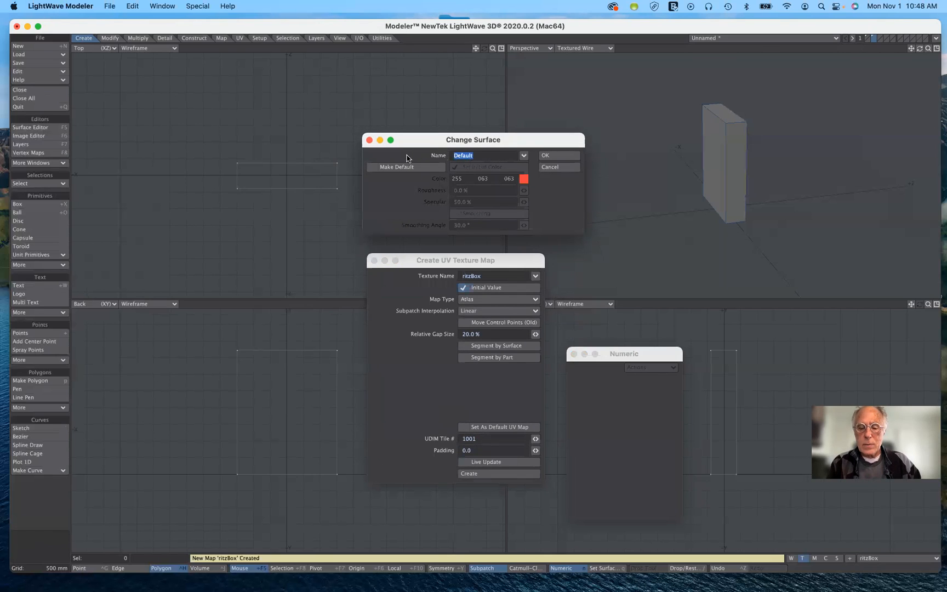
text(rit)
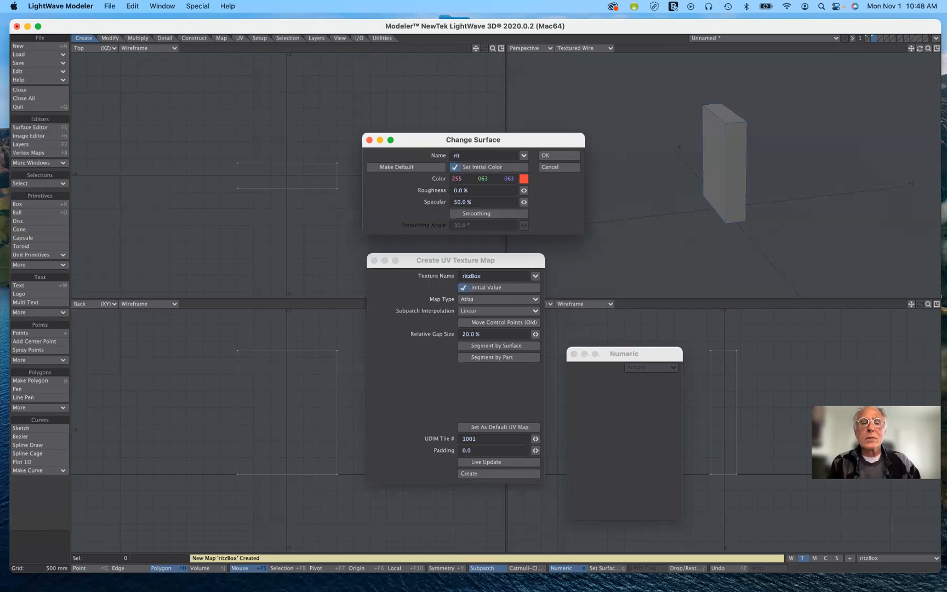
text(zBox)
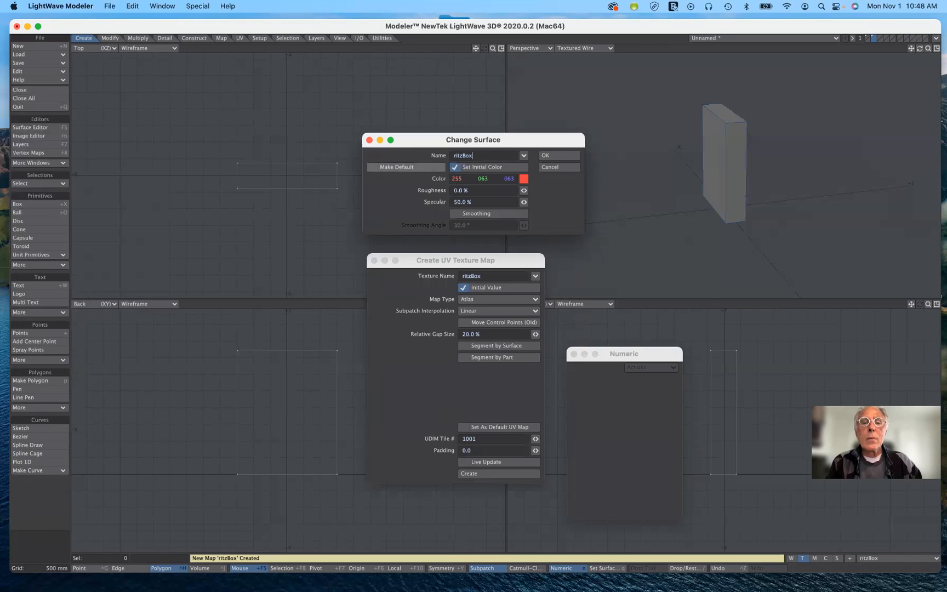
click(558, 156)
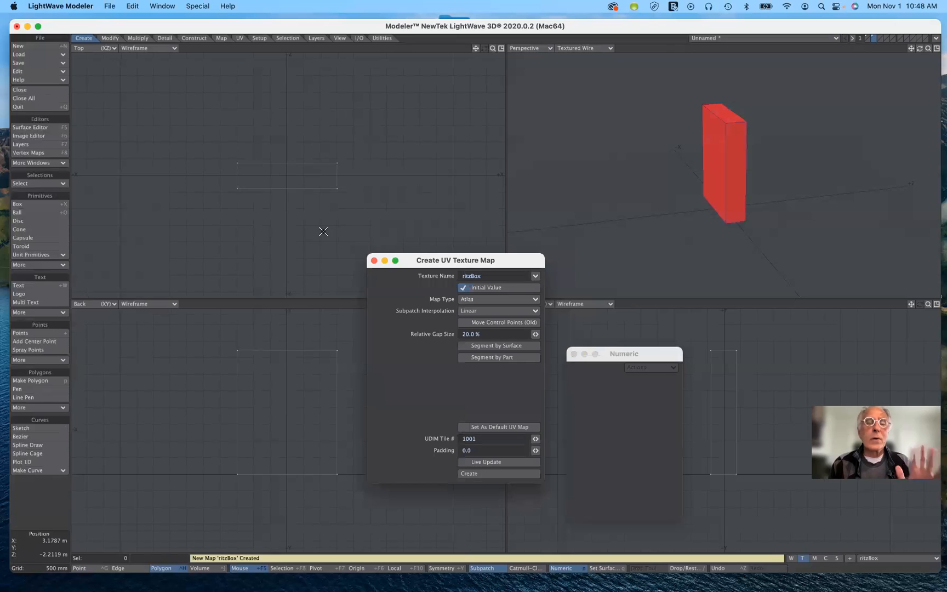
Change the Top viewport to UV Texture to show the box's unwrapped faces
drag(471, 261, 517, 180)
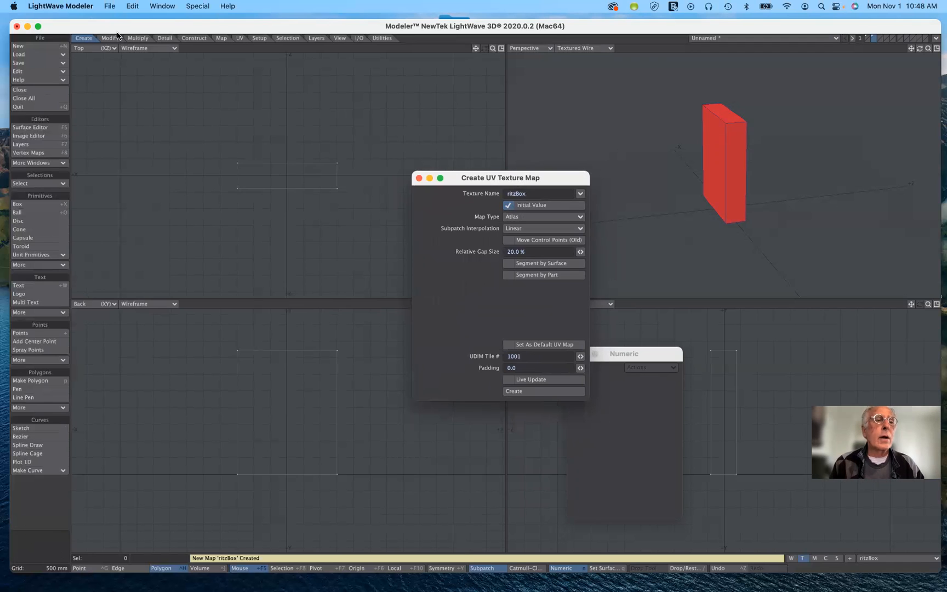
click(101, 49)
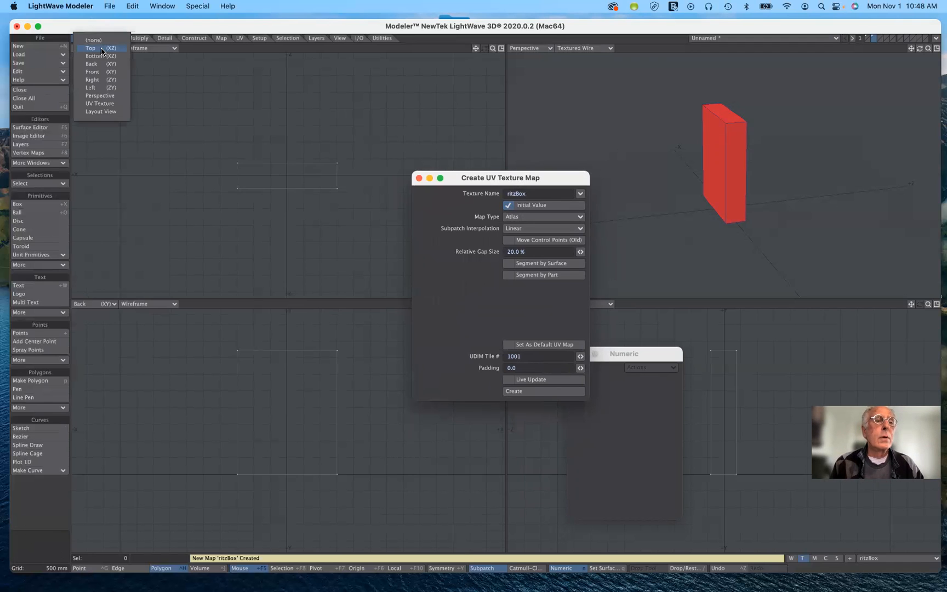
click(101, 103)
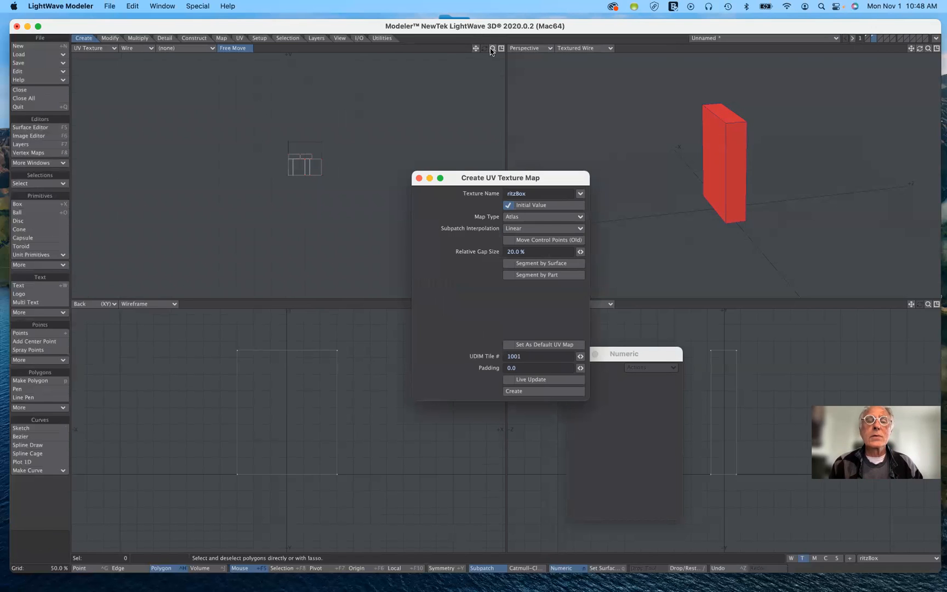
Frame the unwrapped box faces in the UV view, orbit the box to a front three-quarter view, and close the UV map creation window
drag(493, 48, 546, 49)
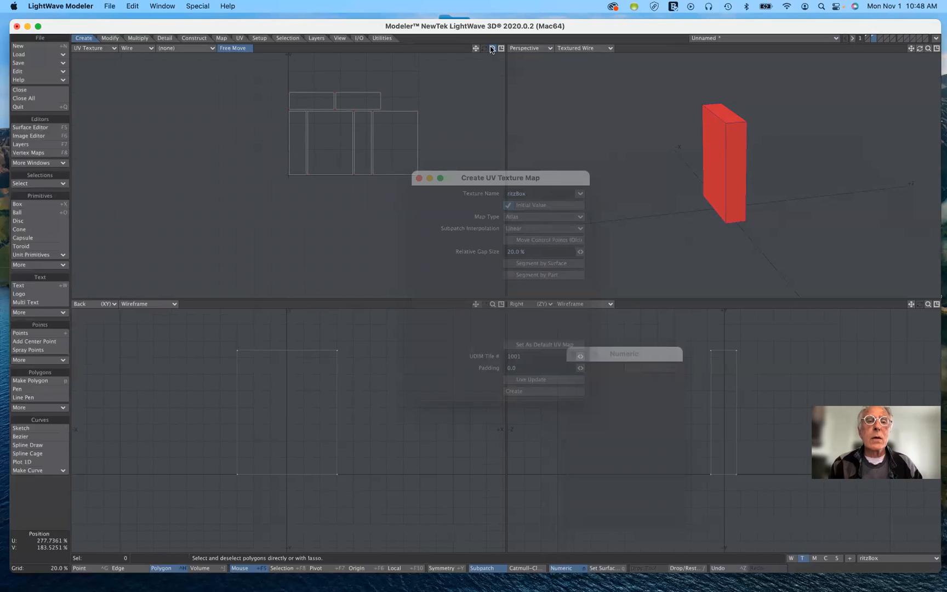
drag(476, 48, 396, 94)
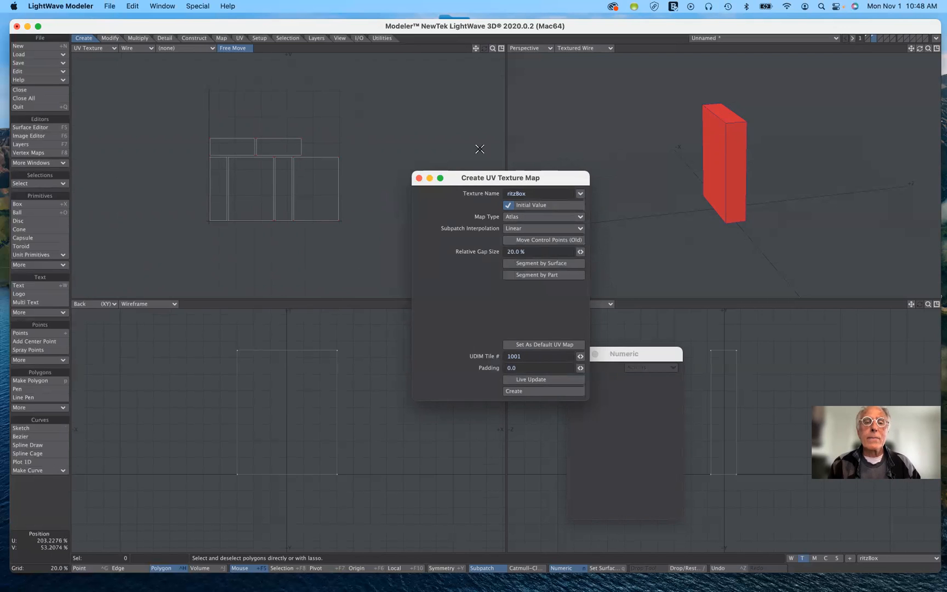
drag(475, 179, 451, 159)
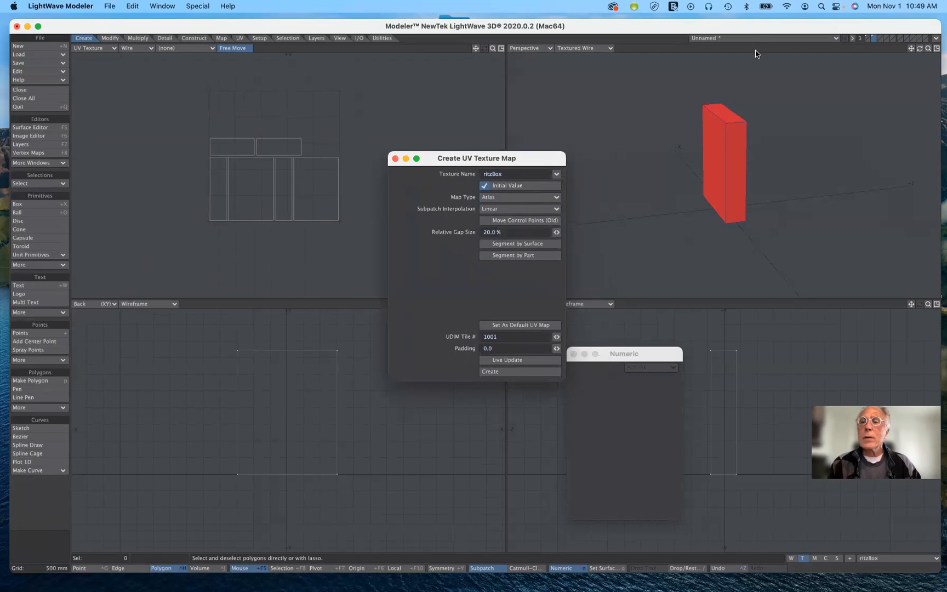
mouse_move(920, 48)
mouse_down()
mouse_move(898, 48)
mouse_move(921, 51)
mouse_up()
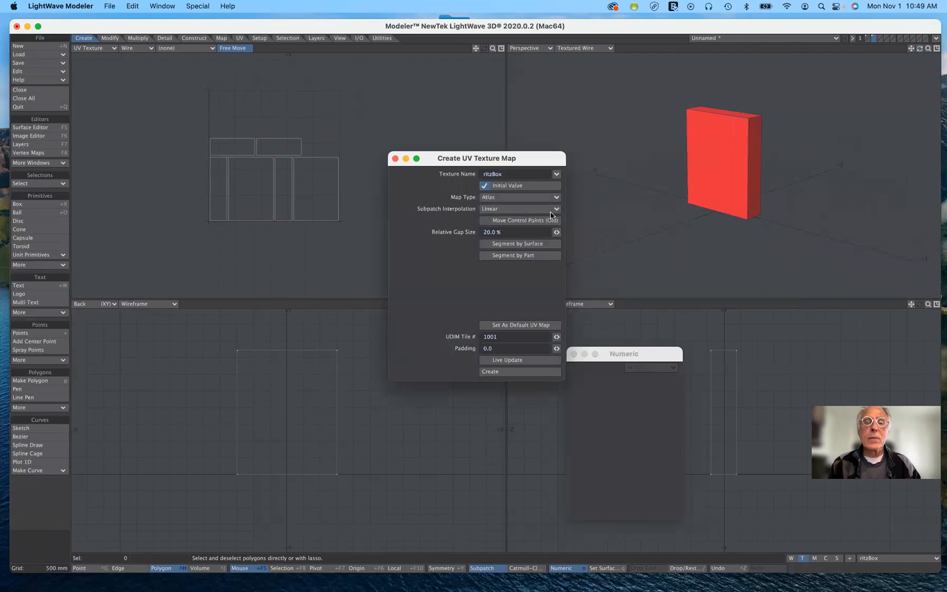
drag(490, 161, 494, 110)
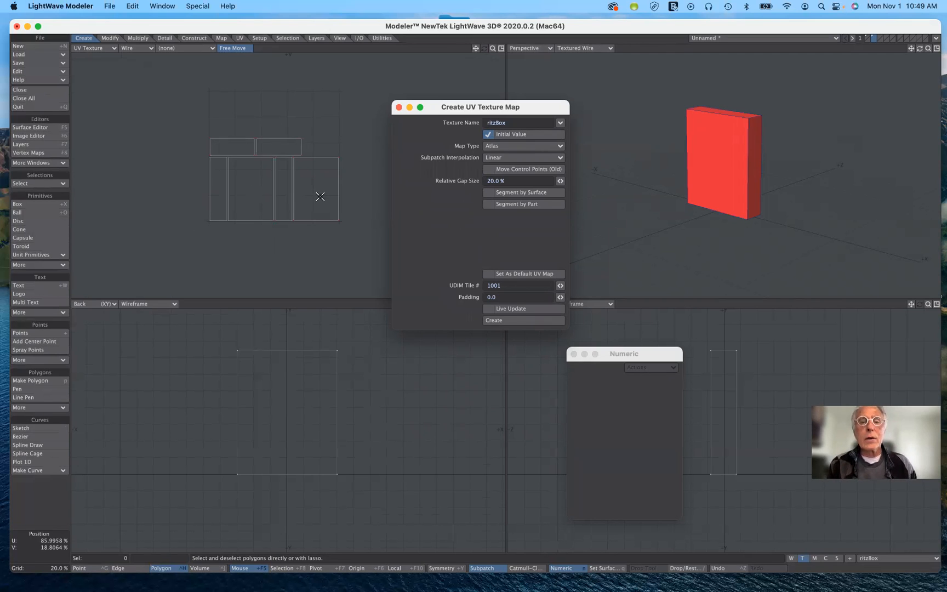
click(399, 108)
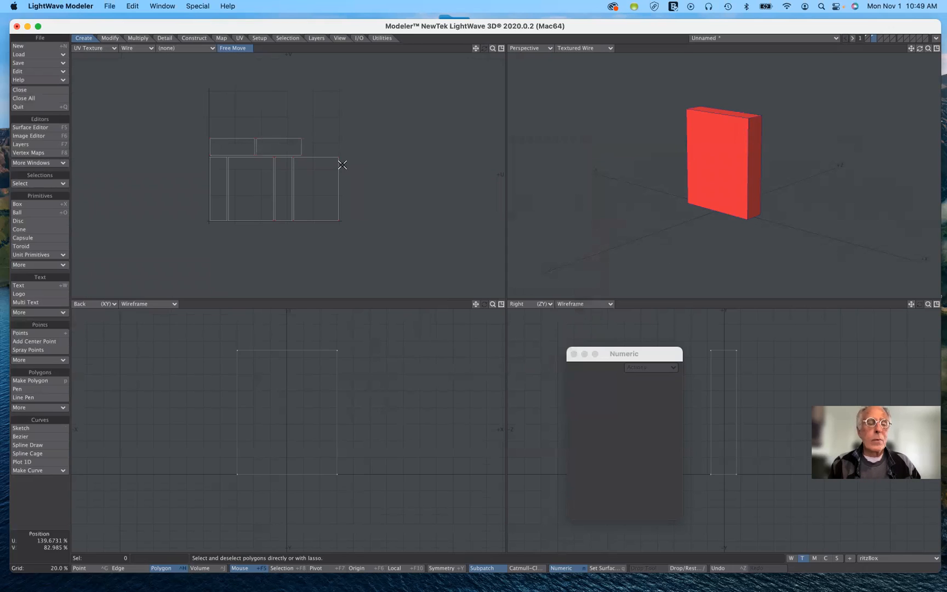
Change the ritzBox surface's material to Standard in the Surface Editor
click(49, 129)
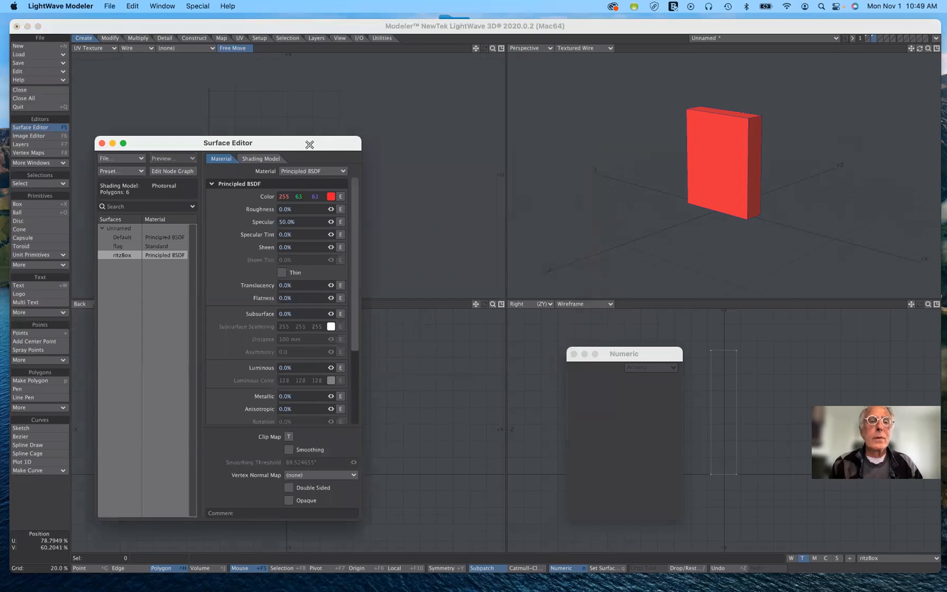
drag(311, 144, 596, 142)
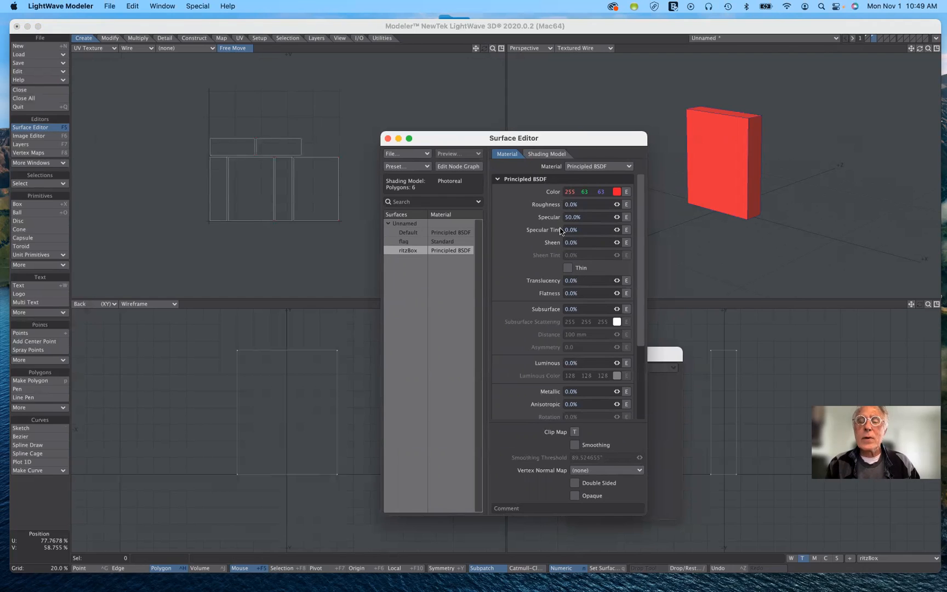
click(585, 166)
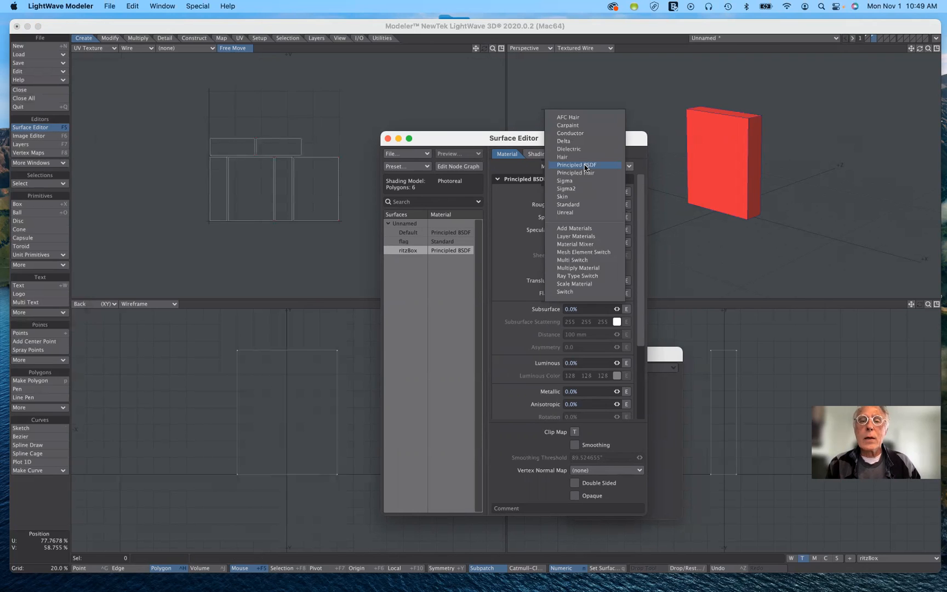
click(579, 207)
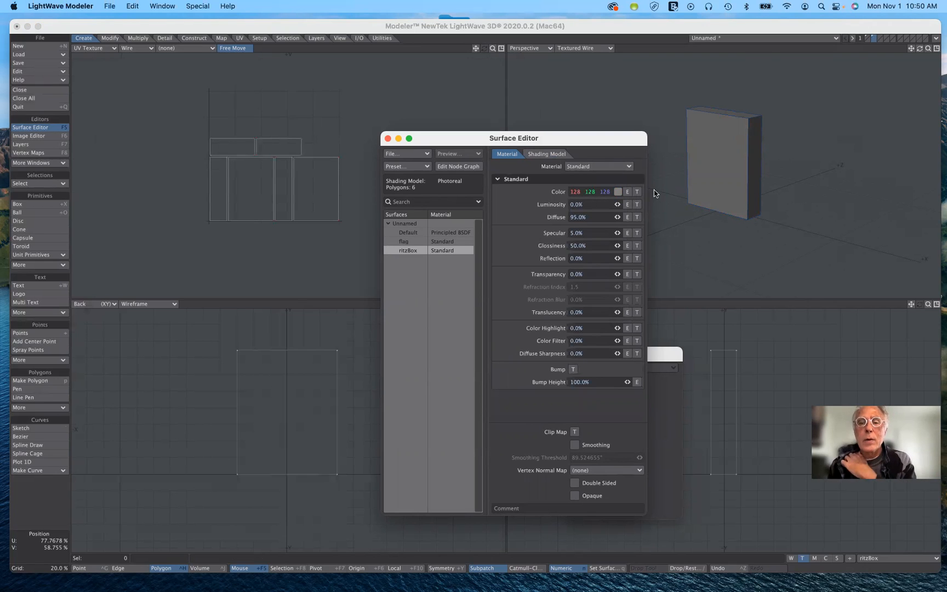
Add a color texture to the ritzBox surface with UV projection and the ritzBox UV map
click(637, 191)
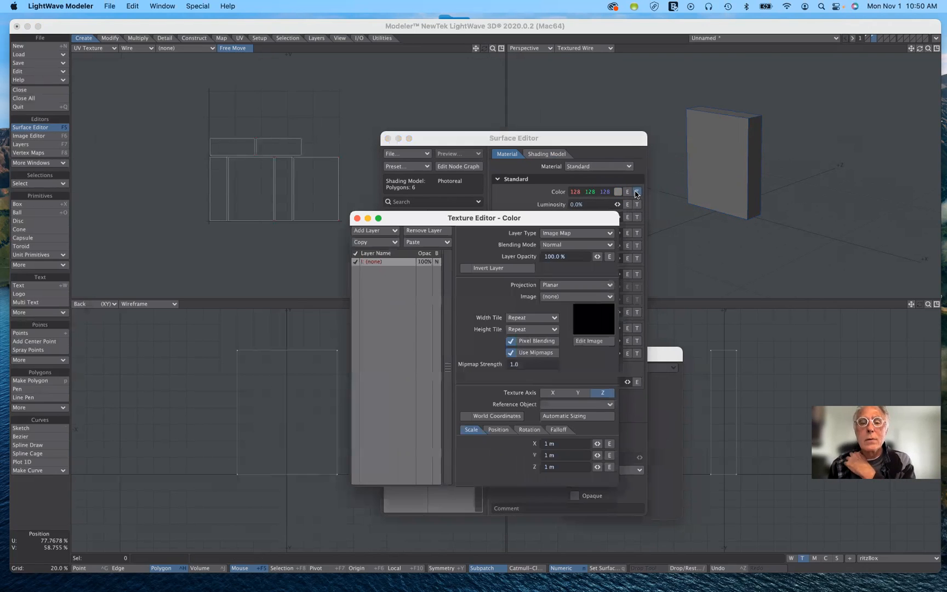
click(558, 289)
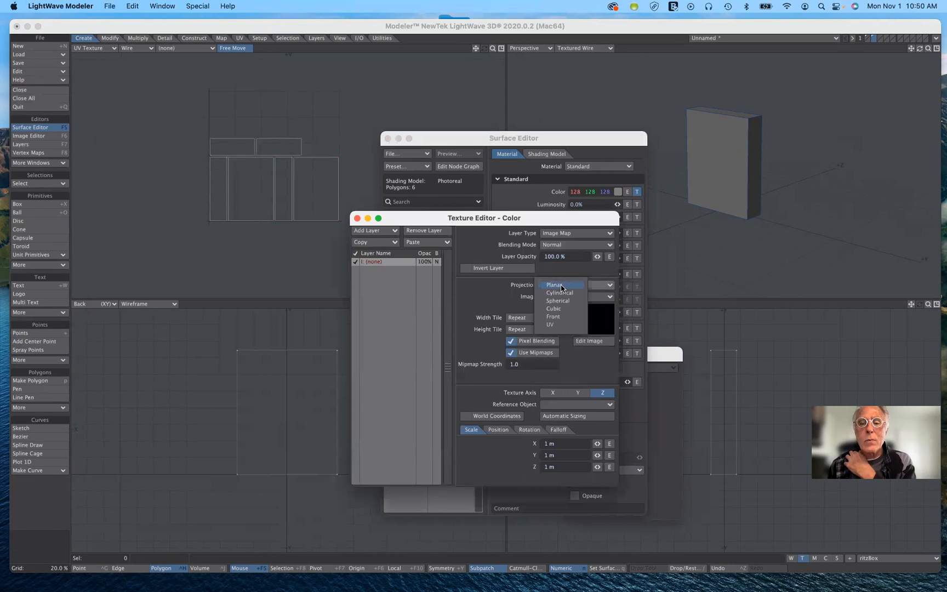
click(563, 325)
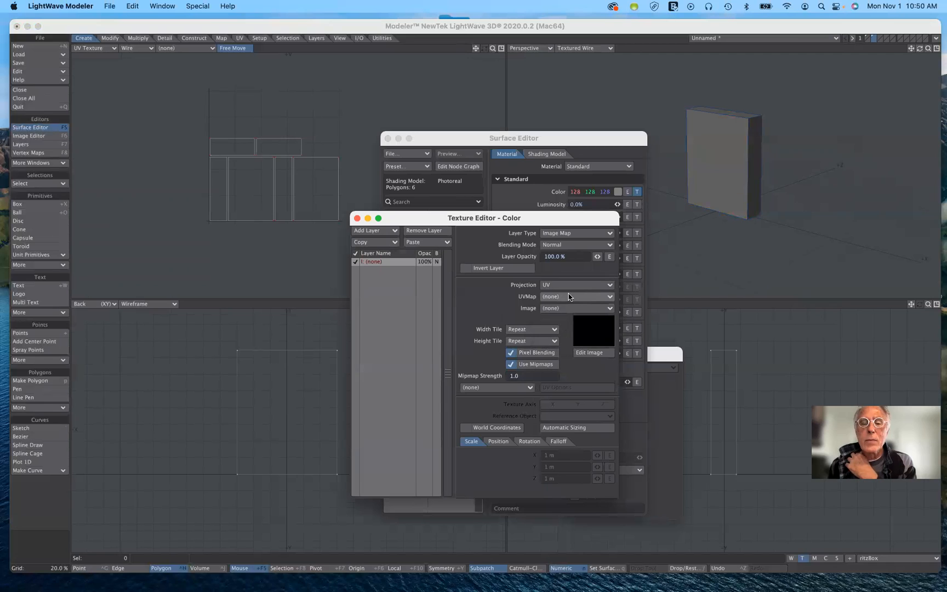
click(569, 297)
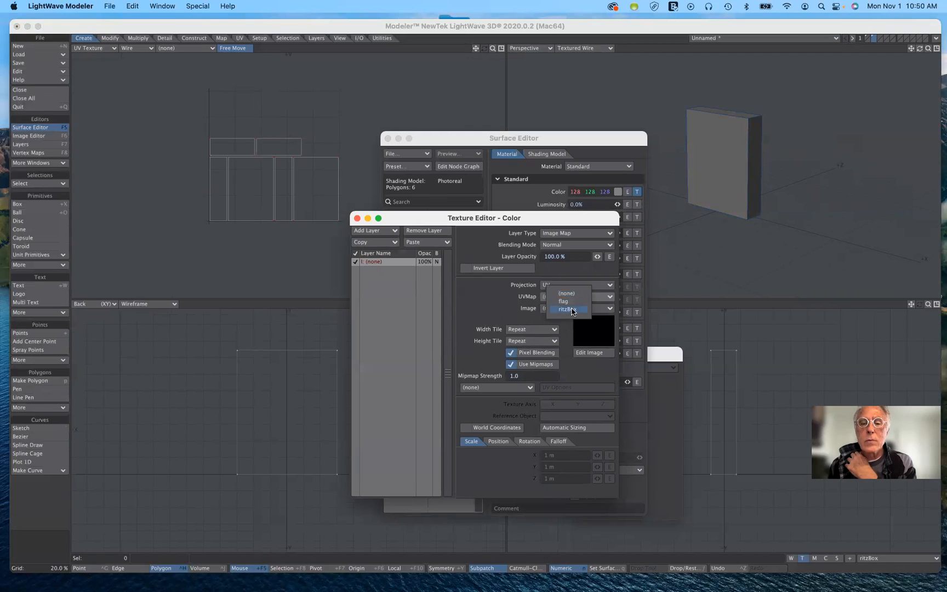
click(571, 309)
Browse the images folder for ritzBoxUVmap.tga to load as the color texture's image
click(571, 309)
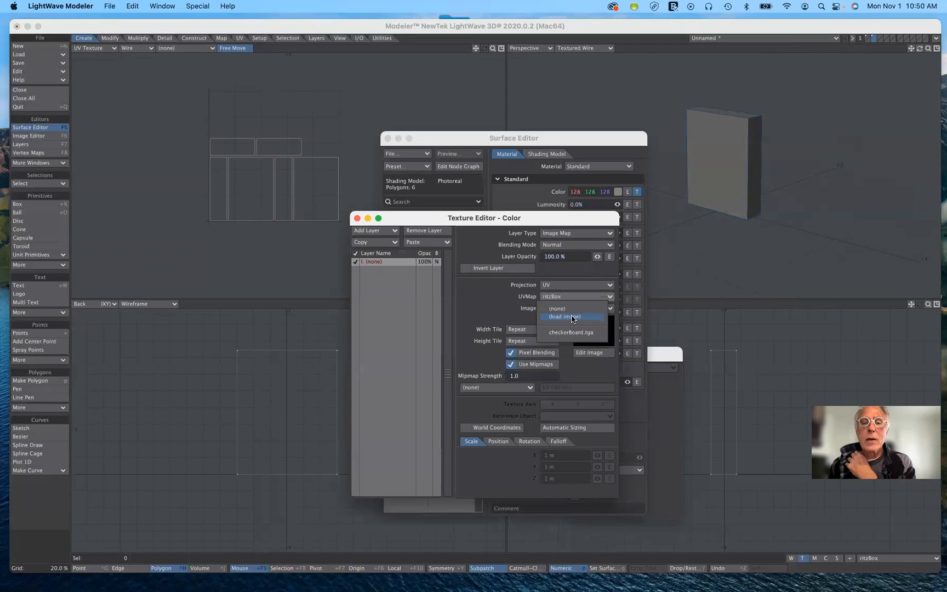
click(573, 318)
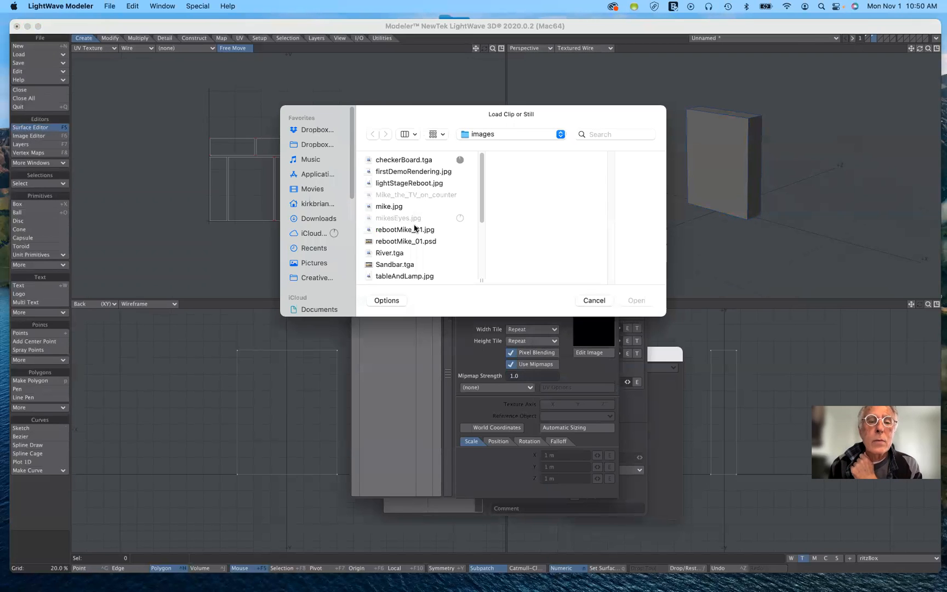
scroll(401, 247, down, 4)
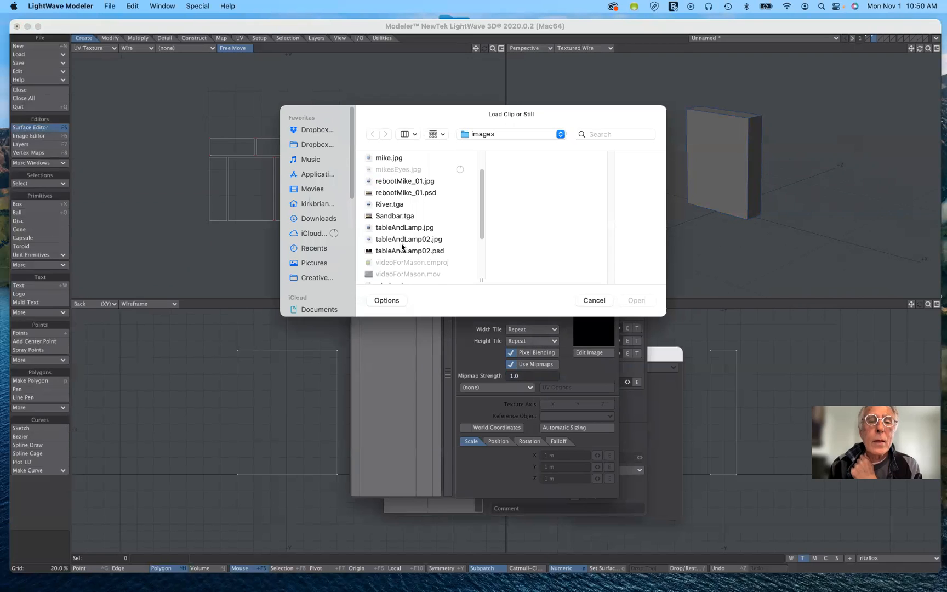
scroll(402, 247, up, 2)
scroll(403, 244, down, 8)
scroll(402, 245, down, 3)
scroll(403, 244, up, 4)
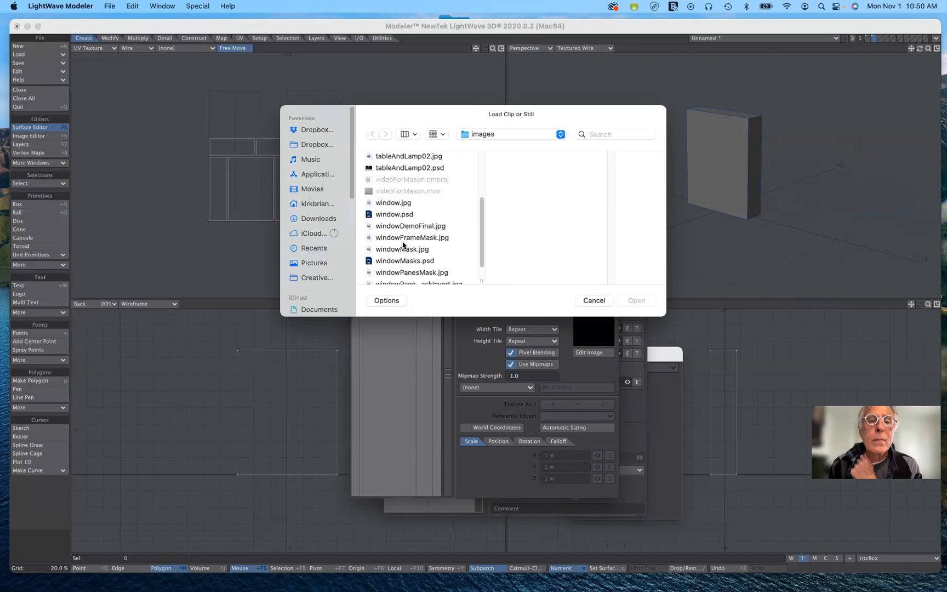
scroll(403, 244, up, 3)
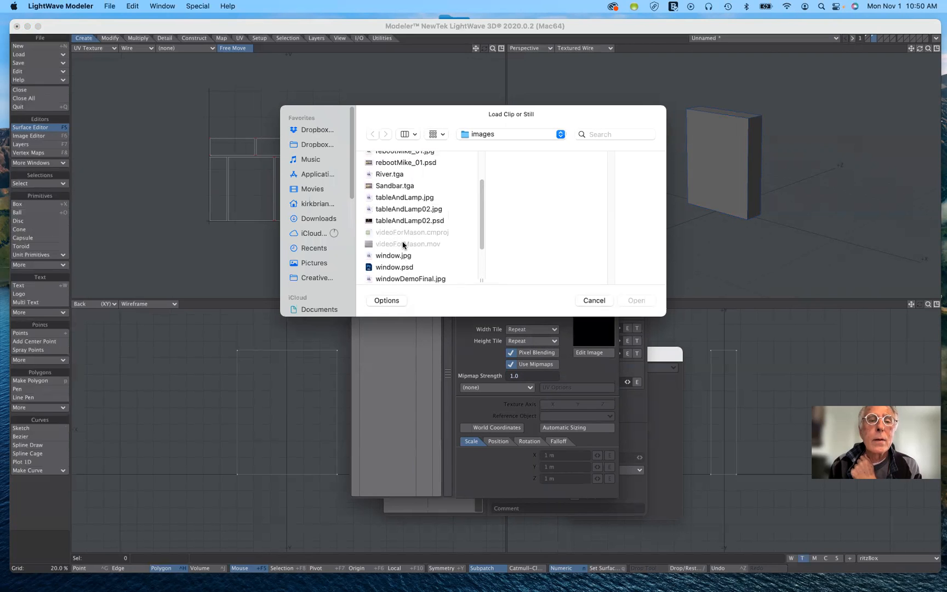
scroll(402, 244, up, 3)
scroll(402, 245, up, 3)
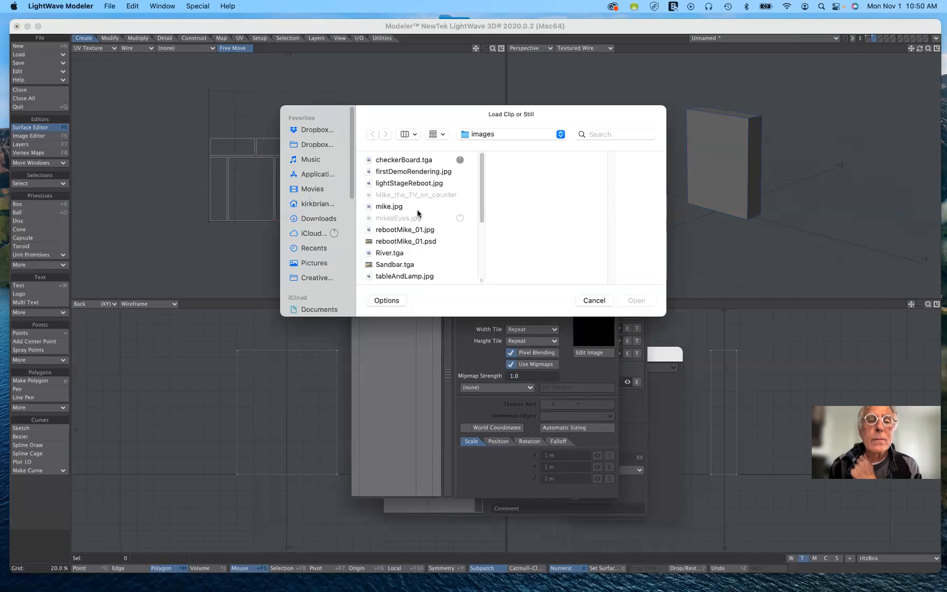
scroll(418, 214, down, 5)
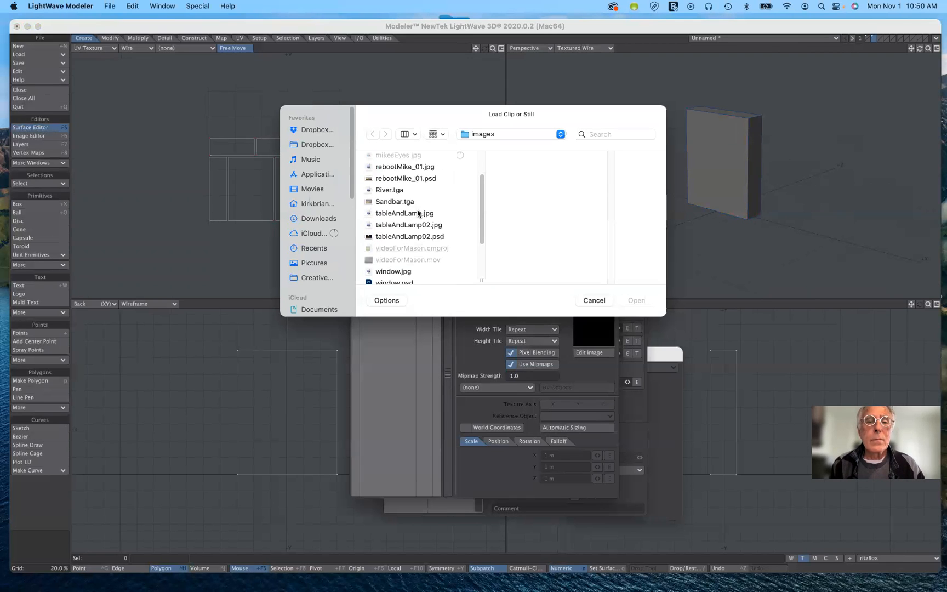
scroll(419, 225, down, 3)
scroll(423, 241, down, 5)
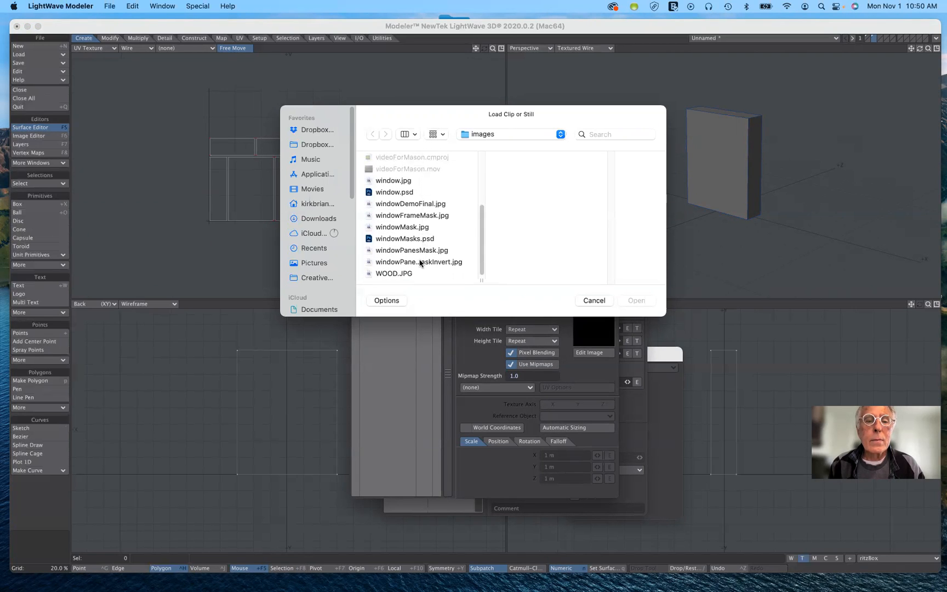
scroll(421, 257, up, 3)
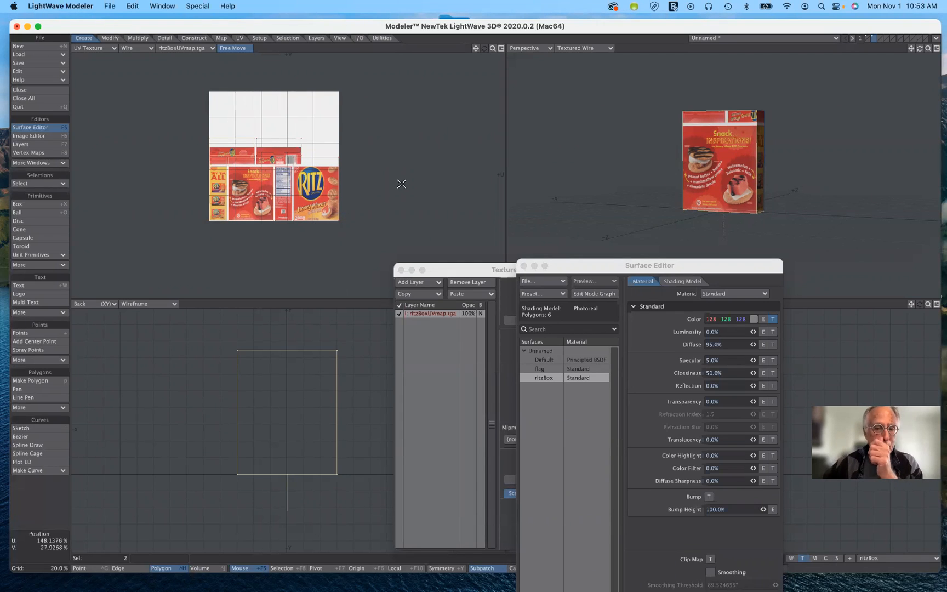
Move the box's bottom face in the UV layout onto its printed panel of the artwork, and clear the selection
drag(616, 266, 504, 171)
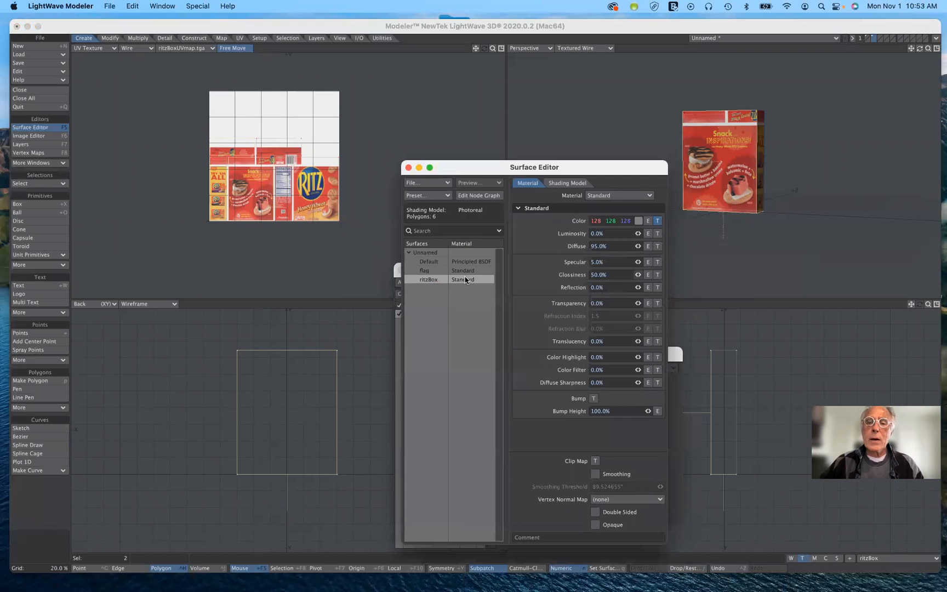
drag(638, 163, 632, 118)
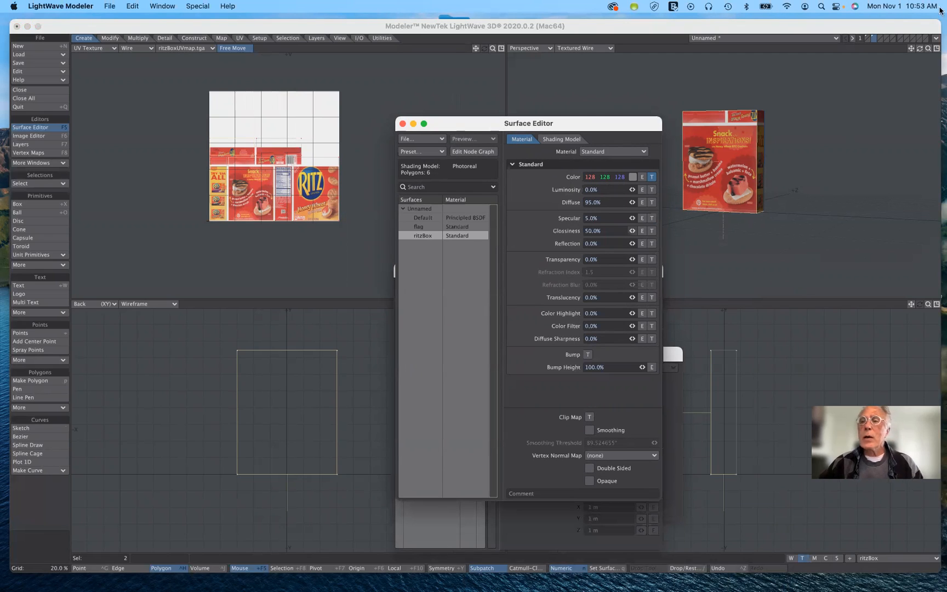
drag(920, 49, 802, 103)
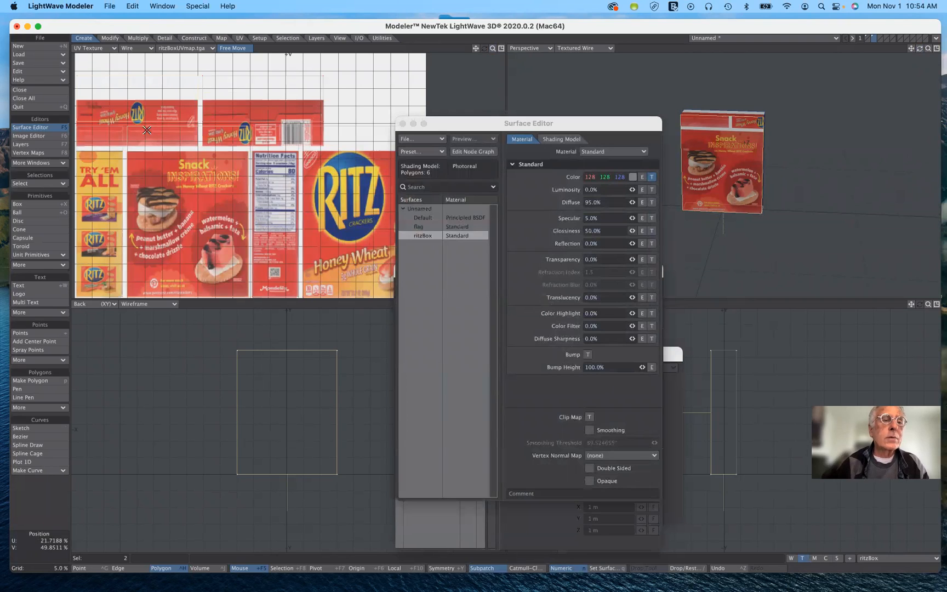
click(128, 139)
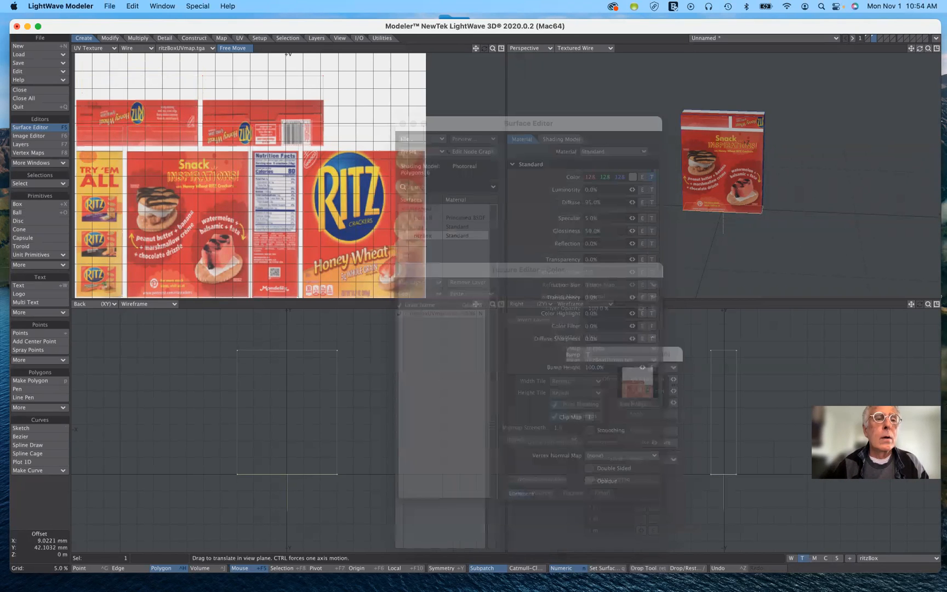
drag(140, 82, 92, 109)
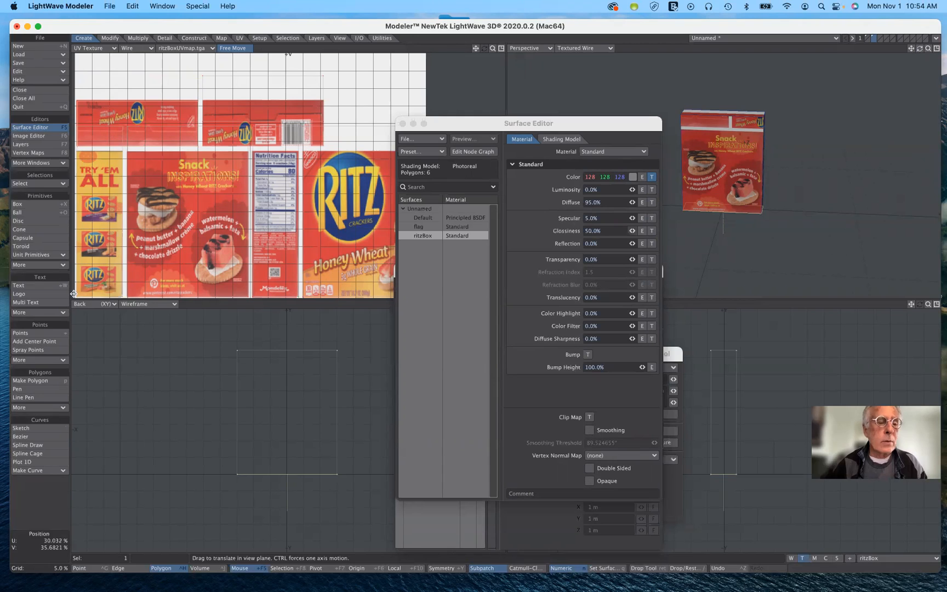
click(48, 555)
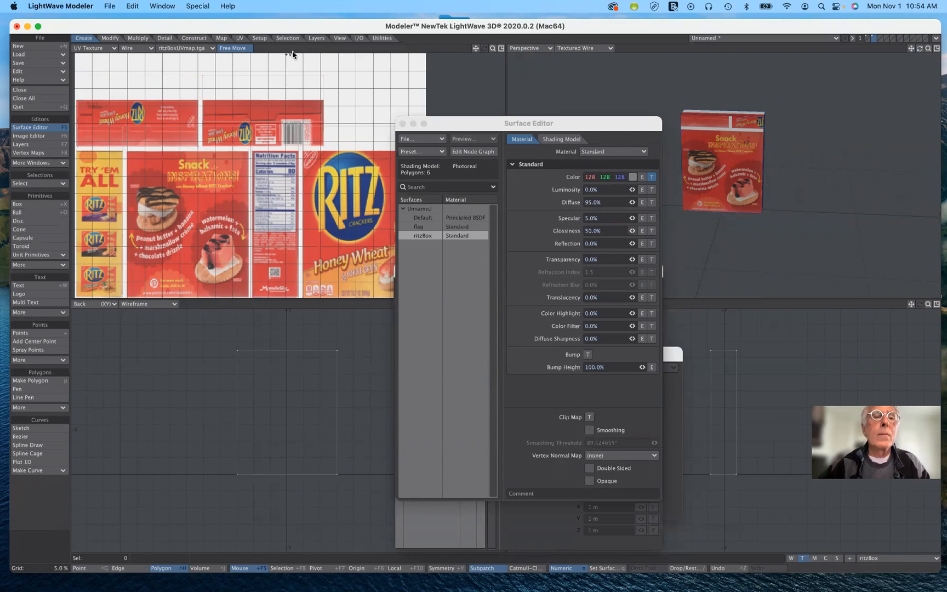
Select the Snack Inspirations face in the UV layout, stretch it to fit its artwork panel, and reopen the Surface Editor
click(243, 48)
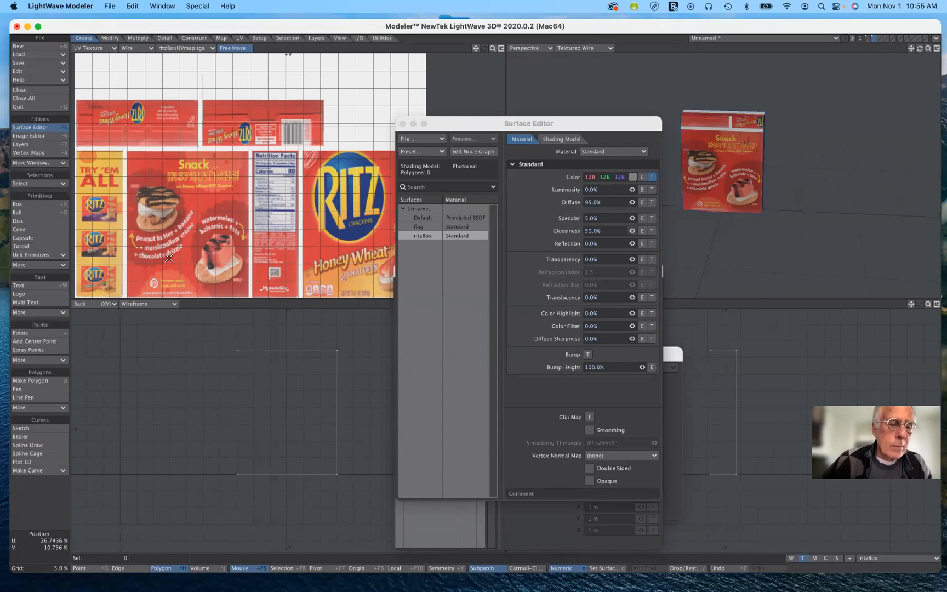
click(128, 236)
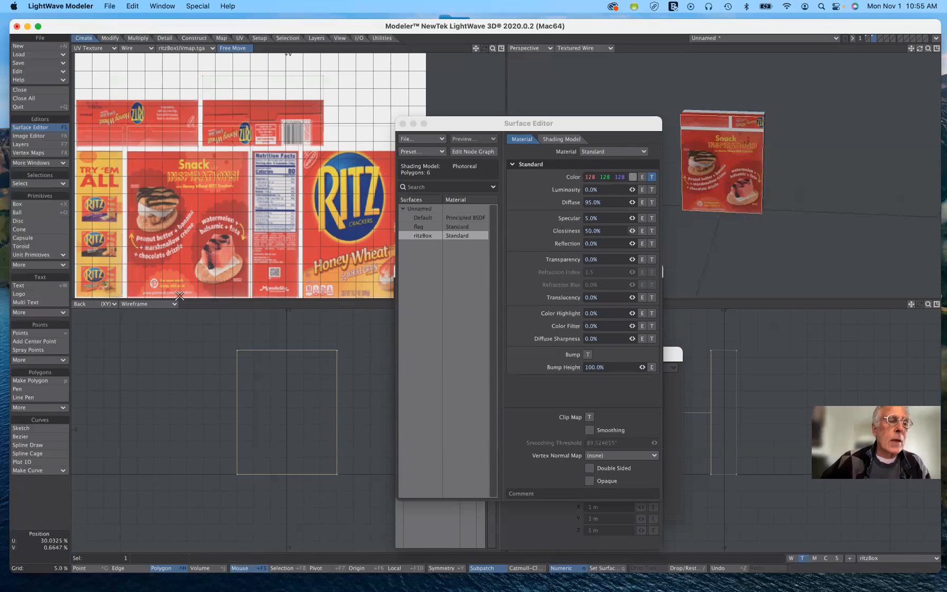
key(h)
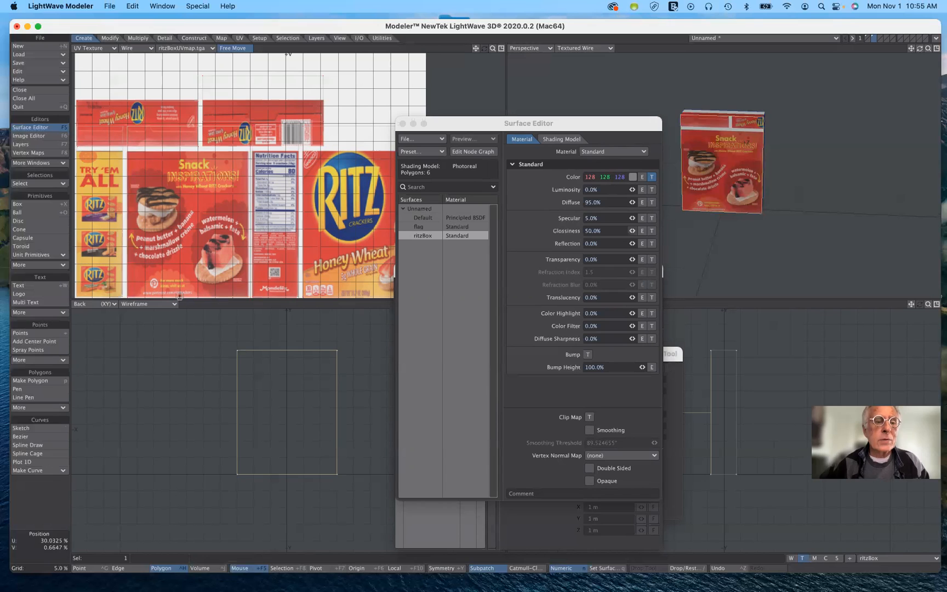
drag(186, 298, 185, 310)
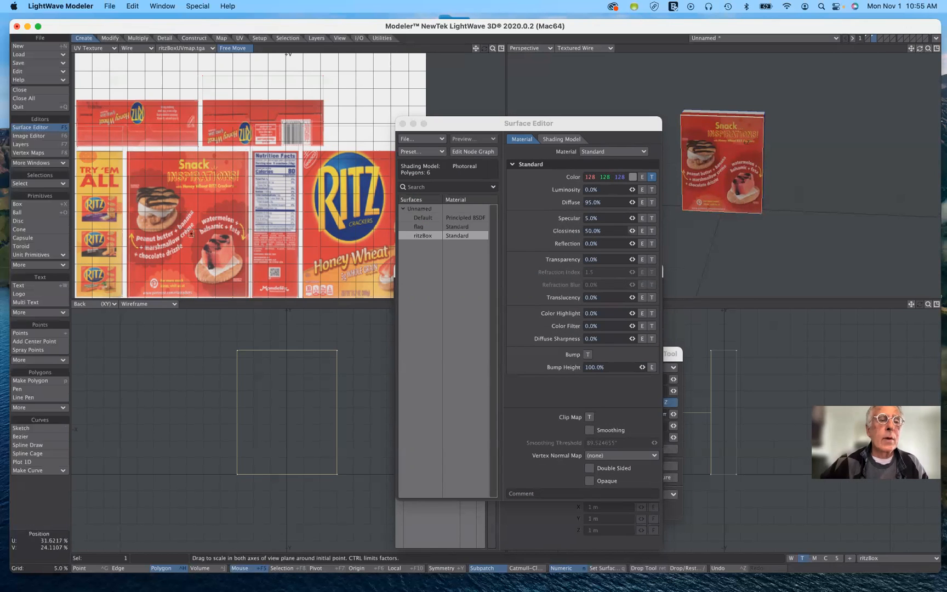
drag(188, 225, 190, 225)
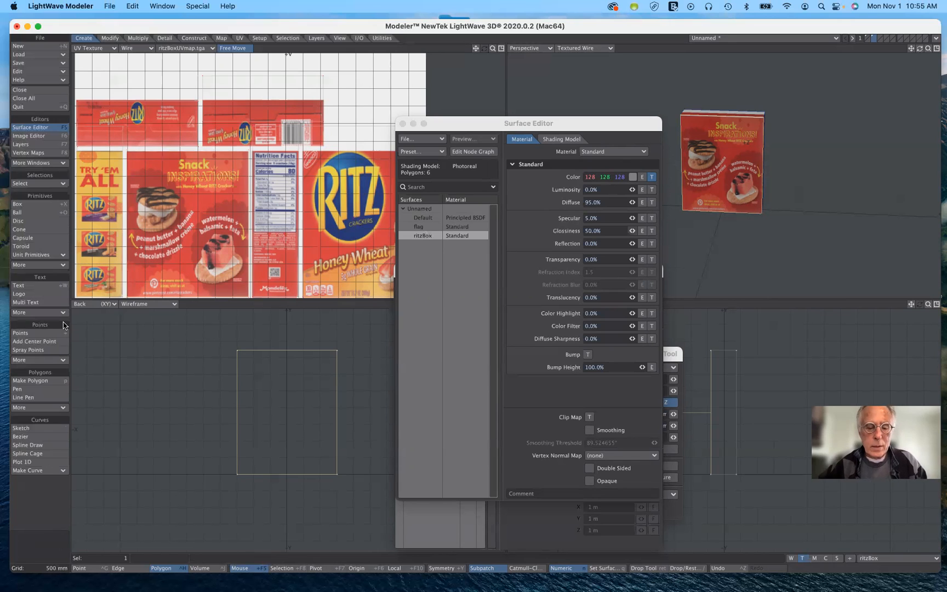
key(space)
key(F5)
key(F5)
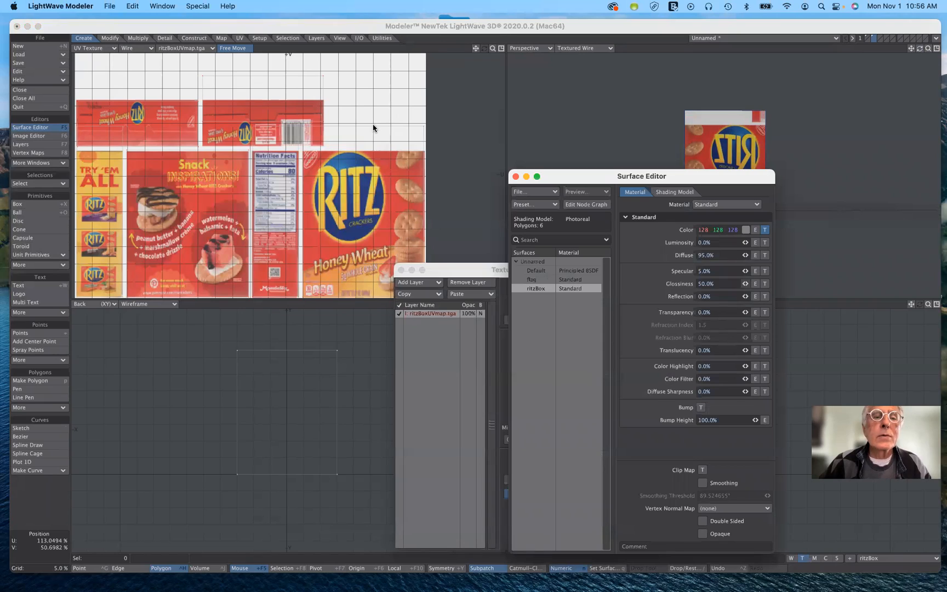
Stretch the Honey Wheat front face in the UV layout to fit its artwork panel, move the Surface Editor aside, and clear the selection
click(378, 184)
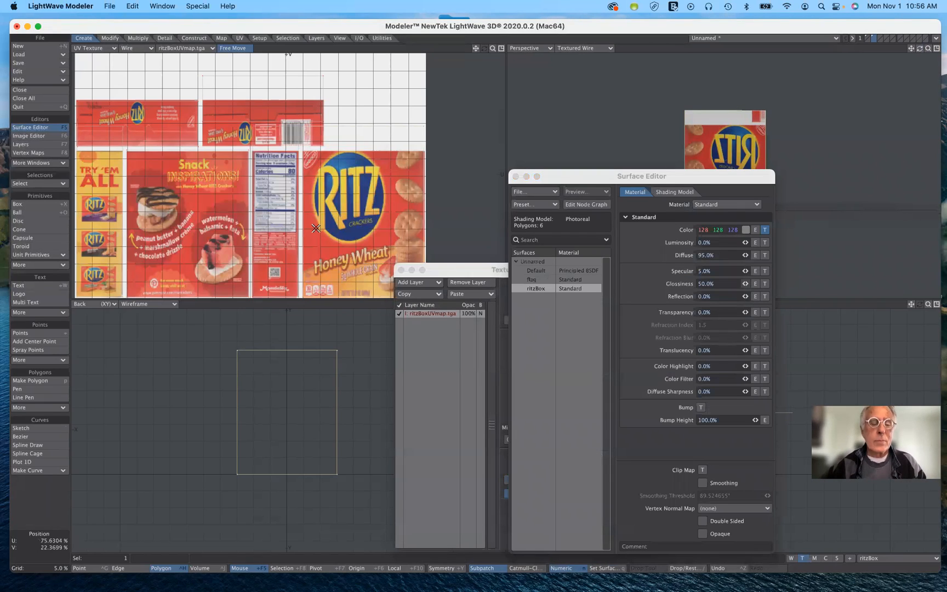
key(h)
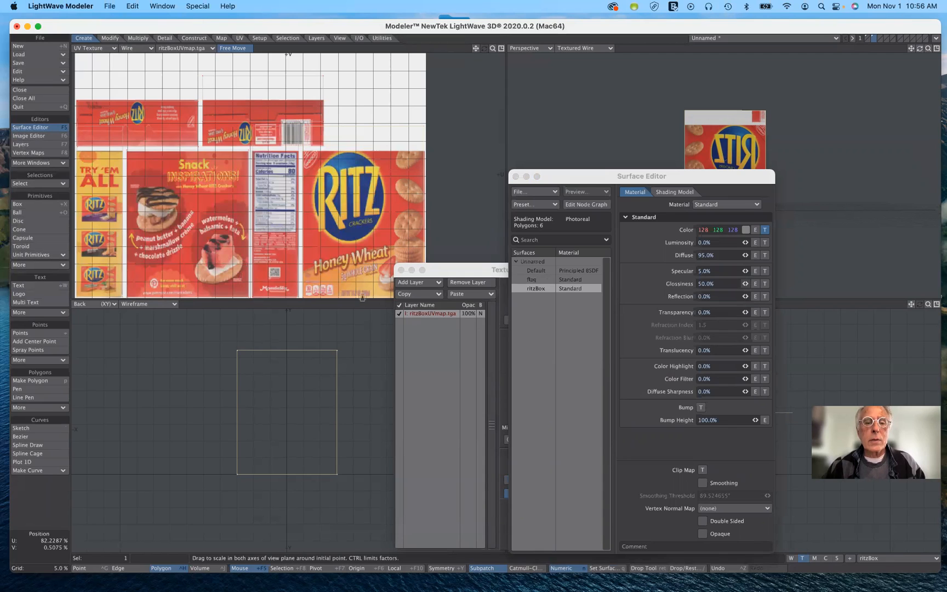
click(362, 298)
drag(362, 297, 362, 298)
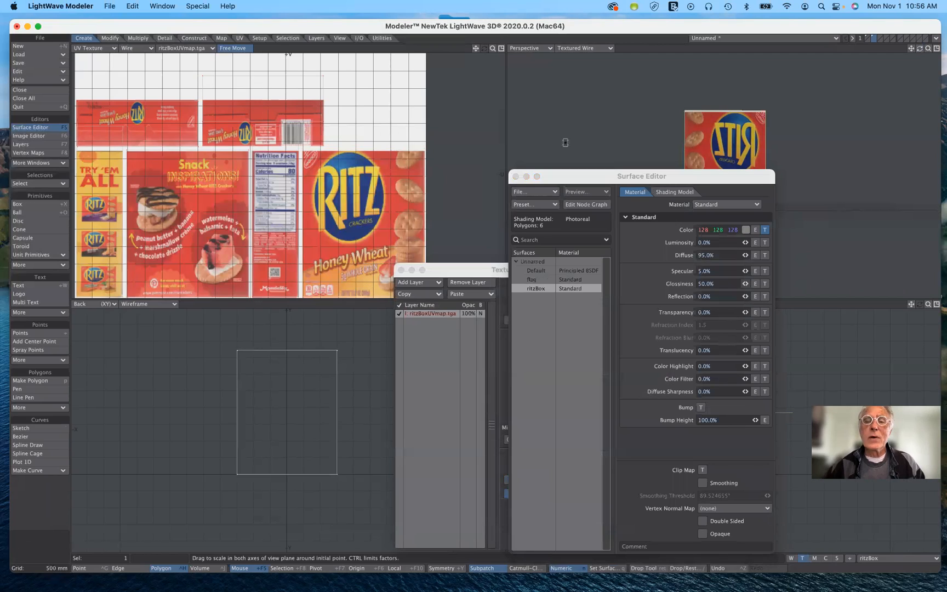
drag(660, 174, 721, 259)
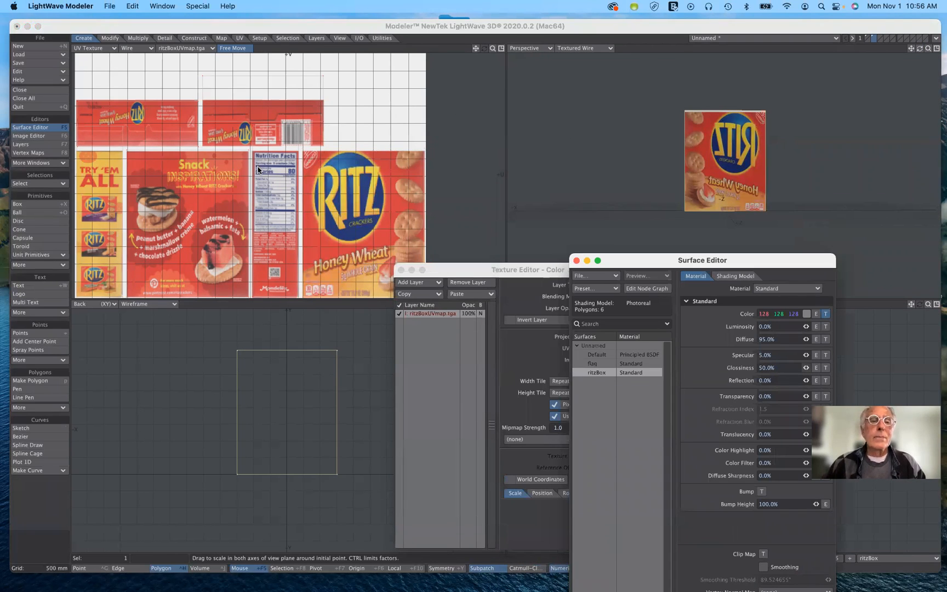
mouse_move(921, 49)
mouse_down()
mouse_move(921, 66)
mouse_move(921, 49)
mouse_up()
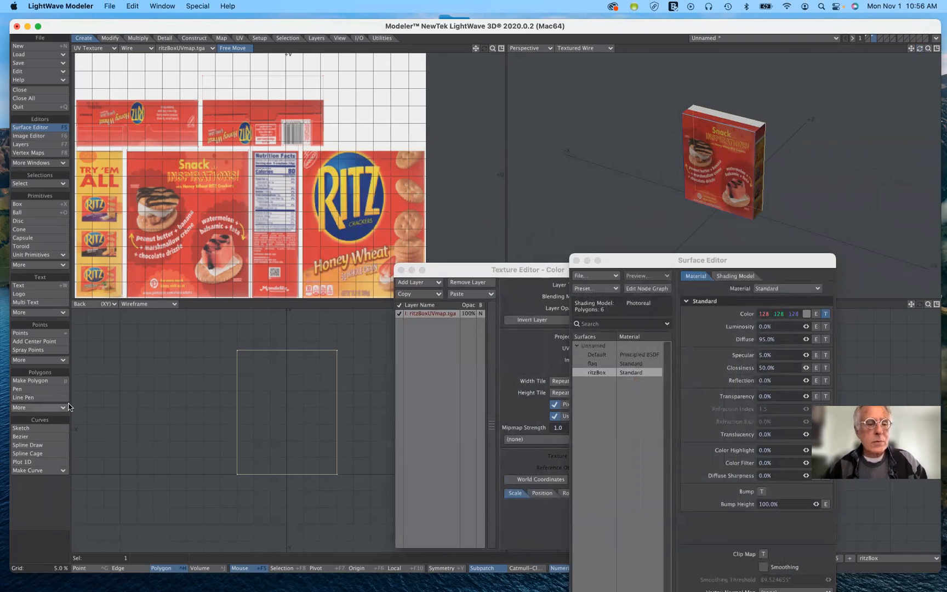
click(222, 322)
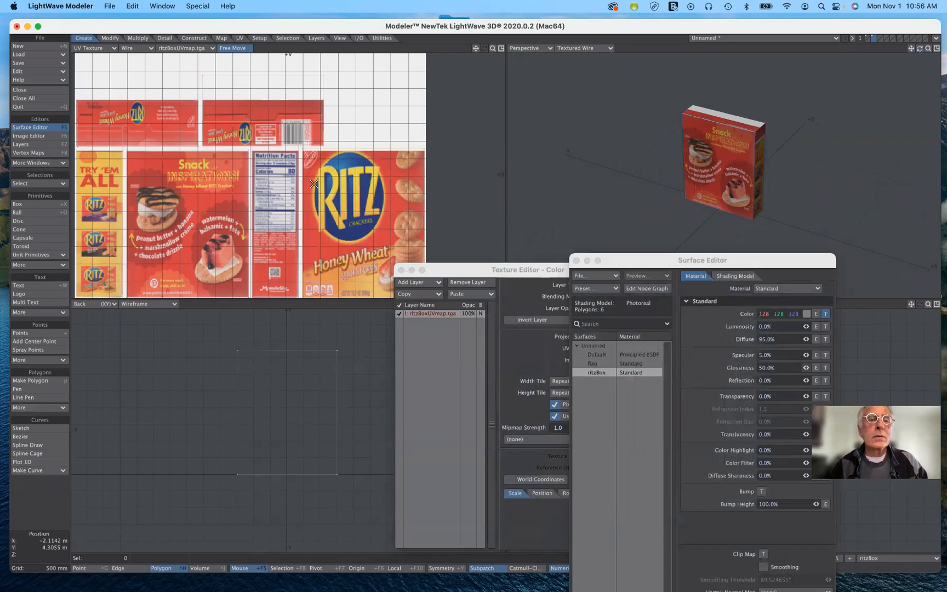
Move the box's top face in the UV layout onto the artwork panel with the barcode, and clear the selection
click(213, 120)
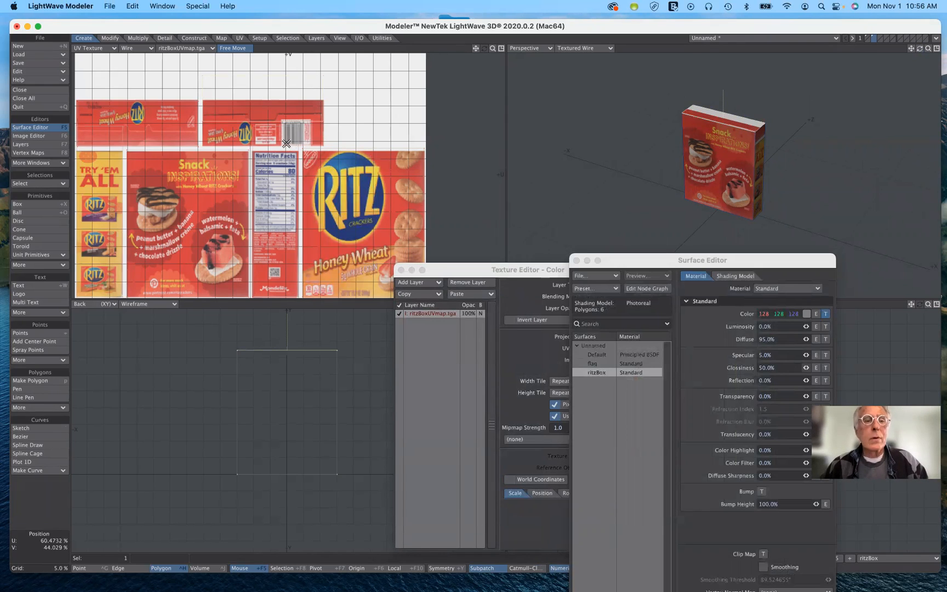
key(t)
drag(263, 119, 263, 149)
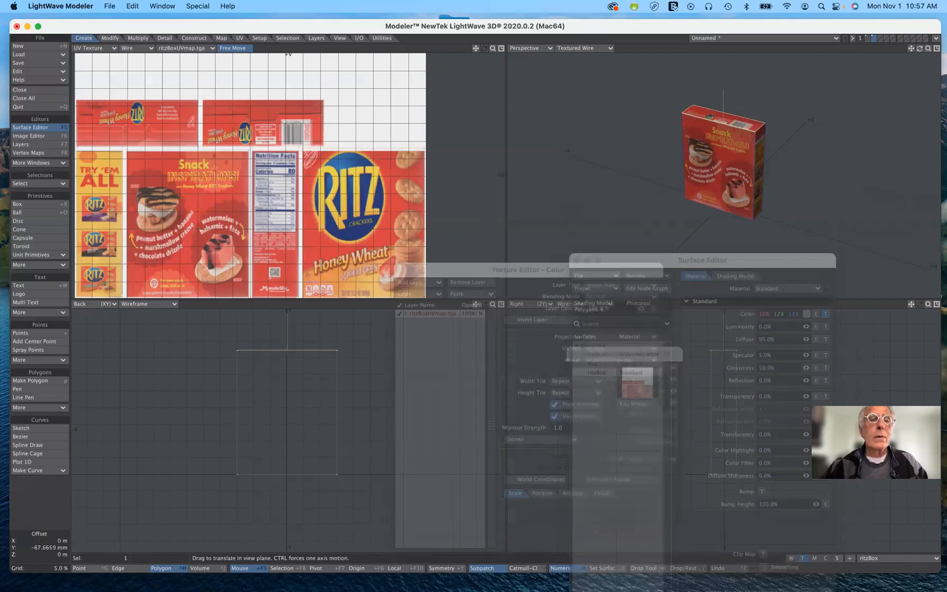
drag(271, 134, 271, 134)
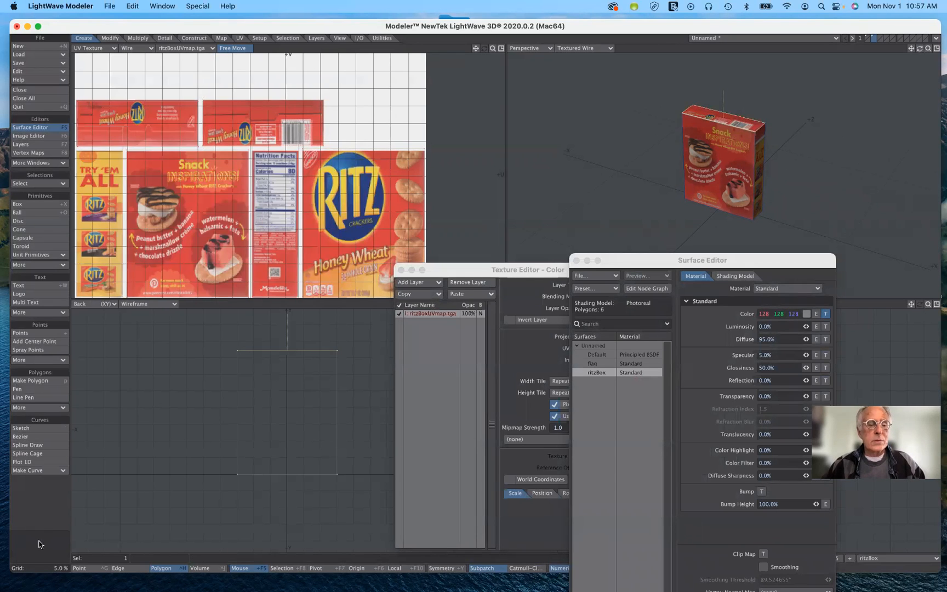
click(44, 549)
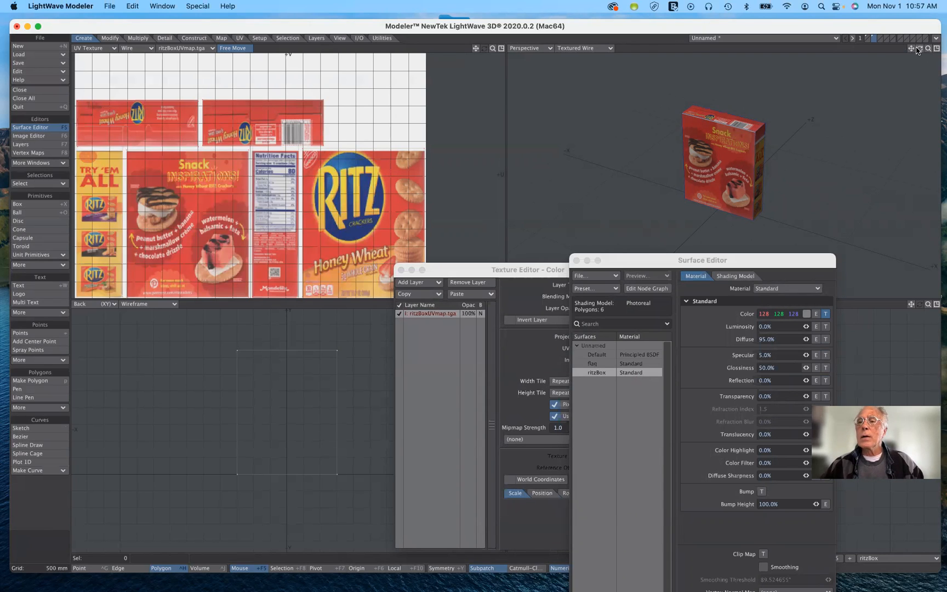
Stretch the Honey Wheat front face slightly more in the UV layout to remove its white border, and clear the selection
drag(918, 50, 890, 50)
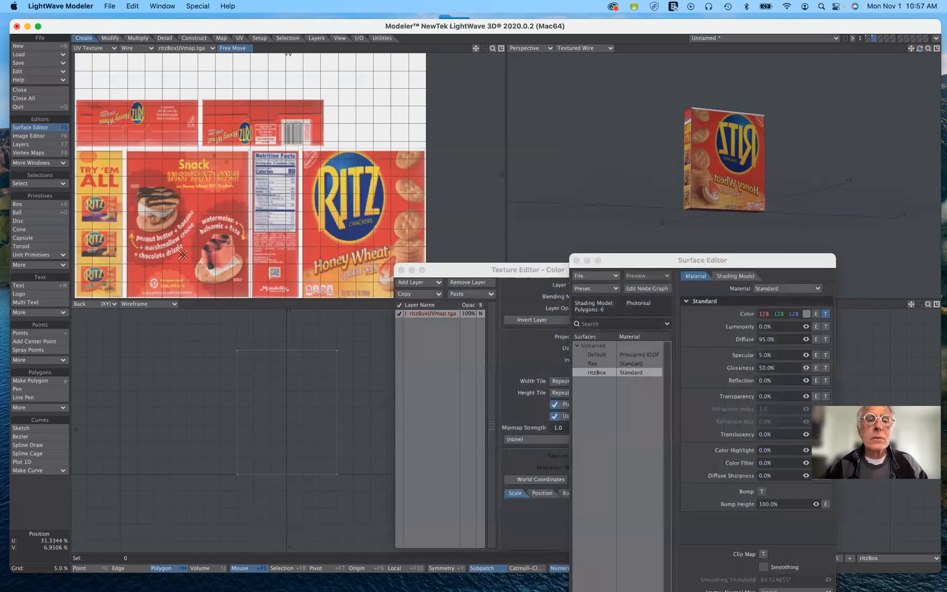
click(378, 148)
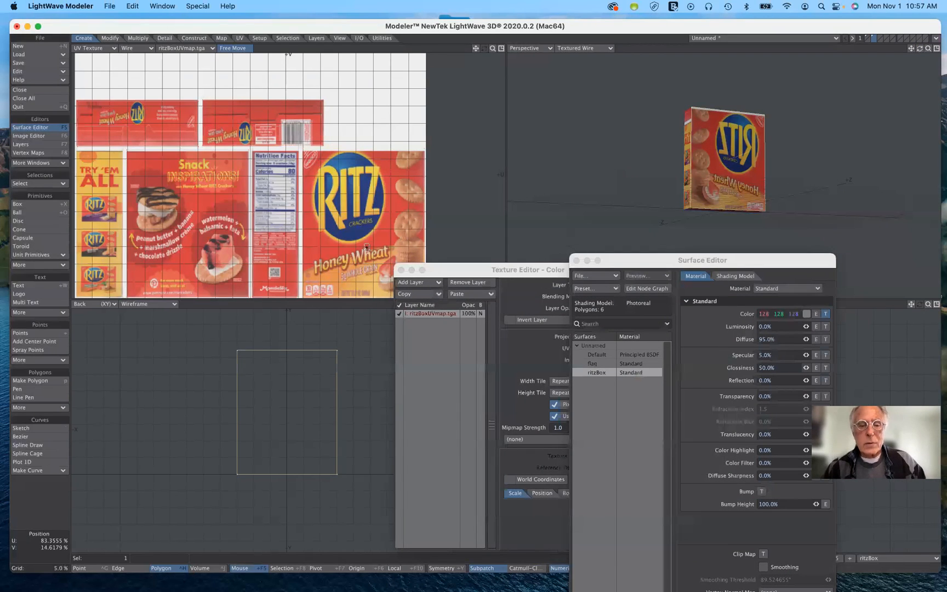
key(h)
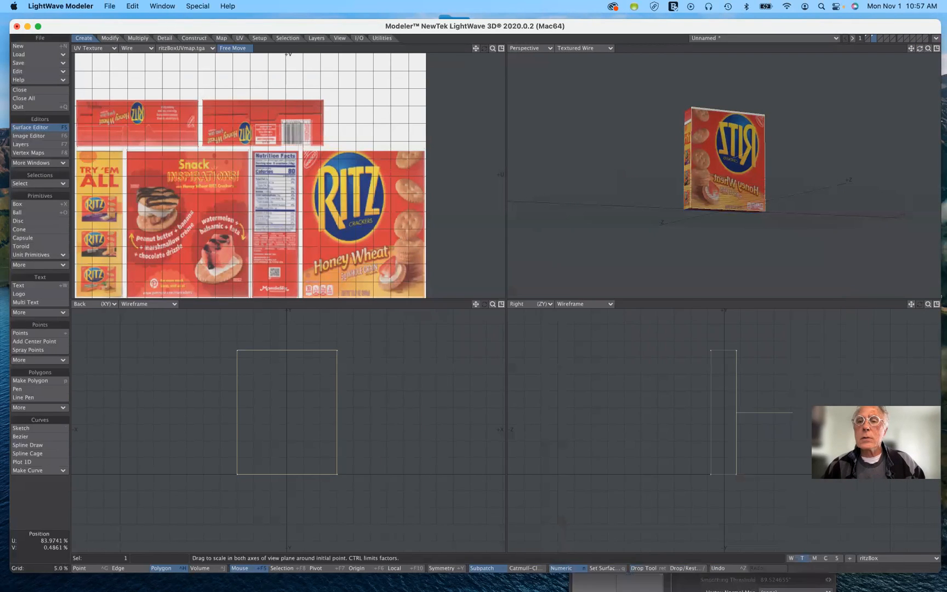
drag(366, 226, 369, 230)
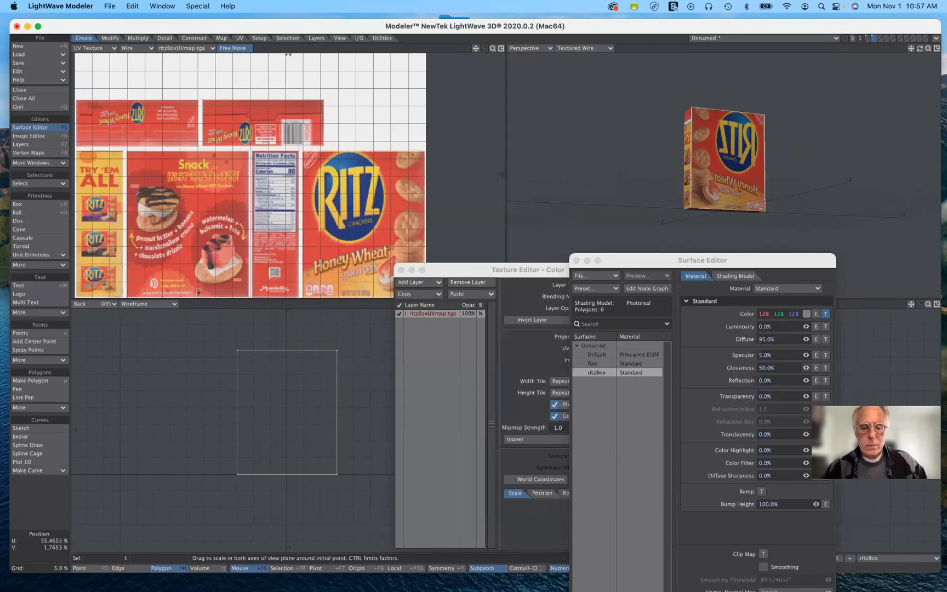
click(34, 531)
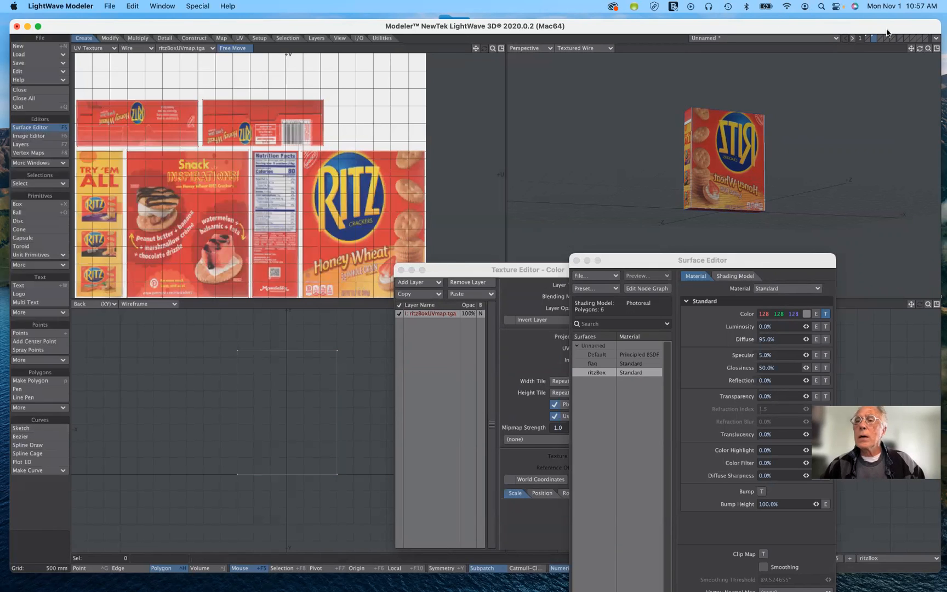
Close the Surface Editor and the color Texture Editor
drag(920, 48, 944, 65)
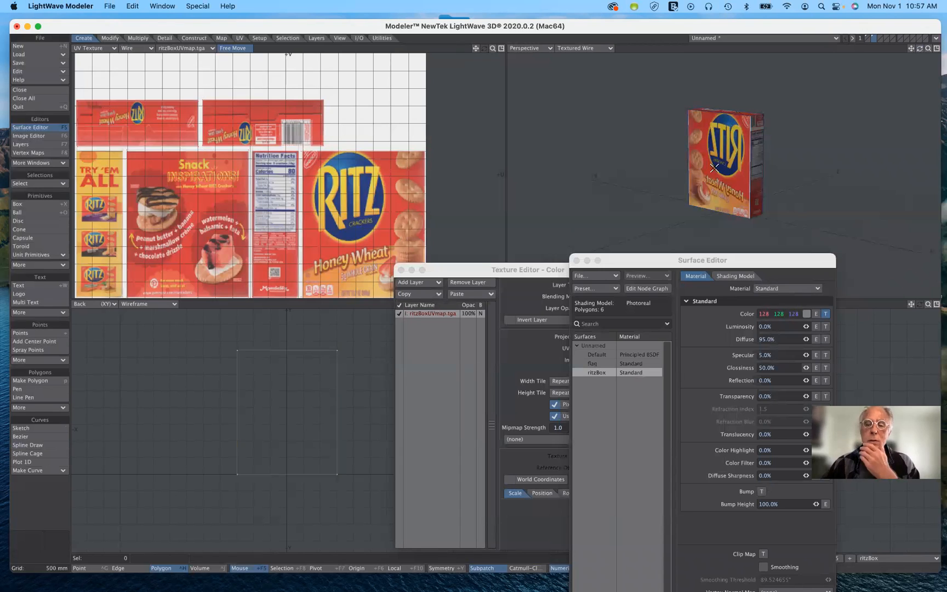
click(577, 261)
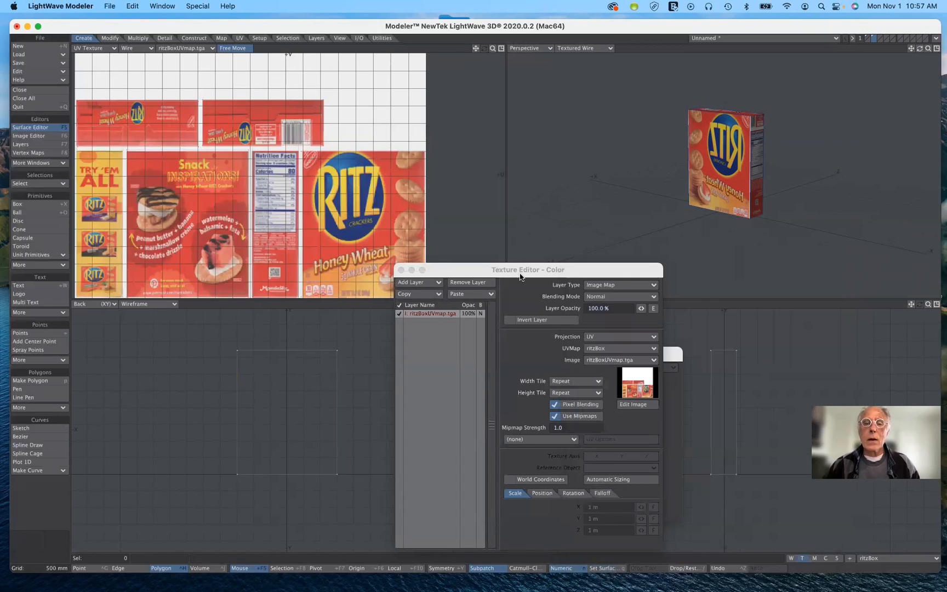
click(401, 270)
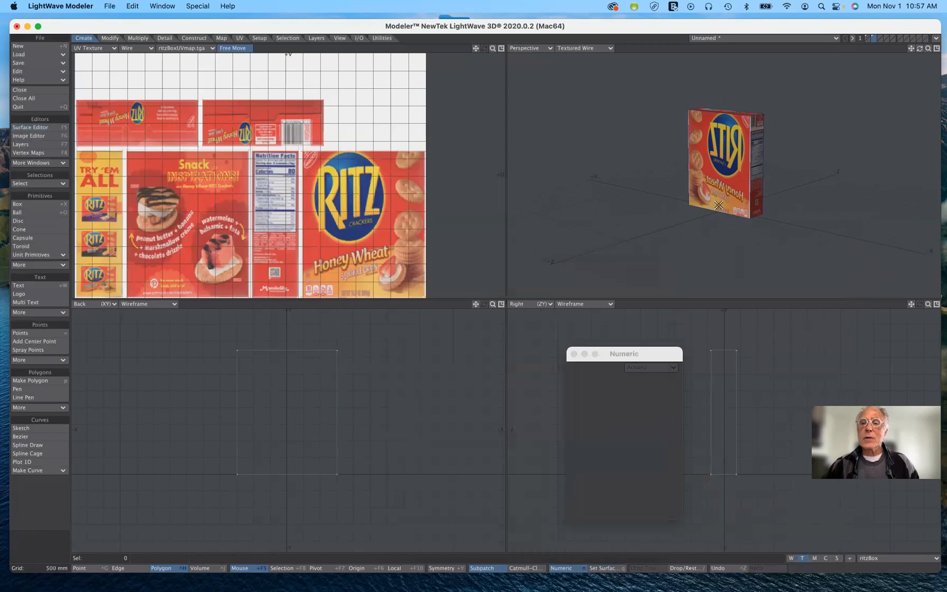
Select the mirrored RITZ front face, undo a trial move, and cut and paste the face in place to detach it from the box
click(722, 163)
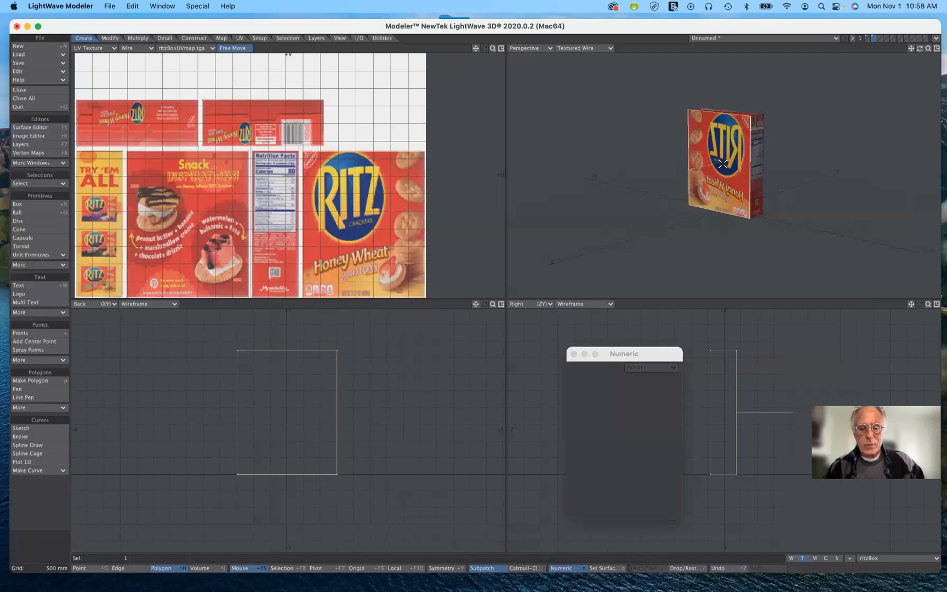
key(t)
mouse_move(722, 163)
mouse_down()
mouse_move(634, 155)
mouse_move(630, 111)
mouse_move(709, 119)
mouse_move(730, 155)
mouse_move(716, 188)
mouse_move(693, 179)
mouse_move(722, 163)
mouse_up()
key(super+z)
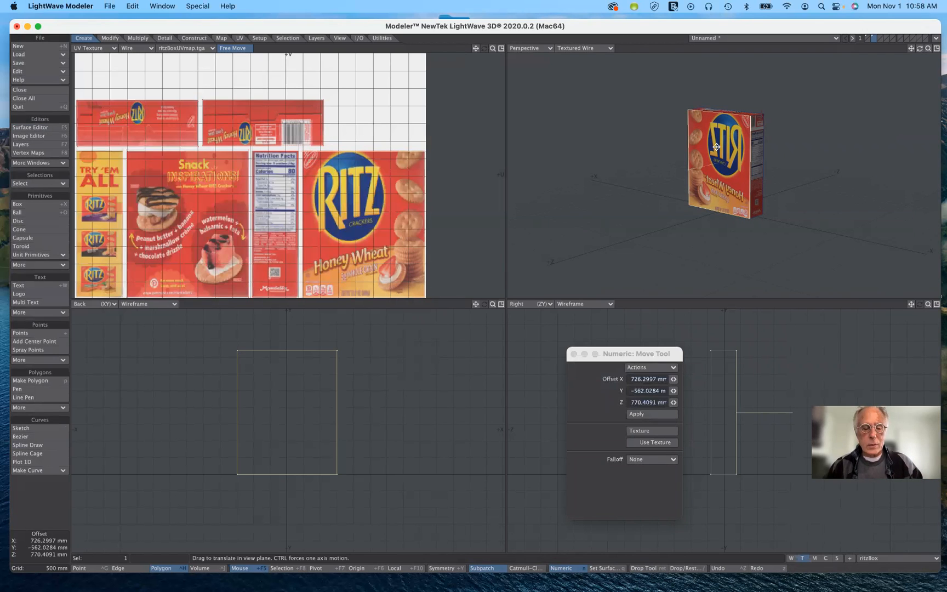
key(super+x)
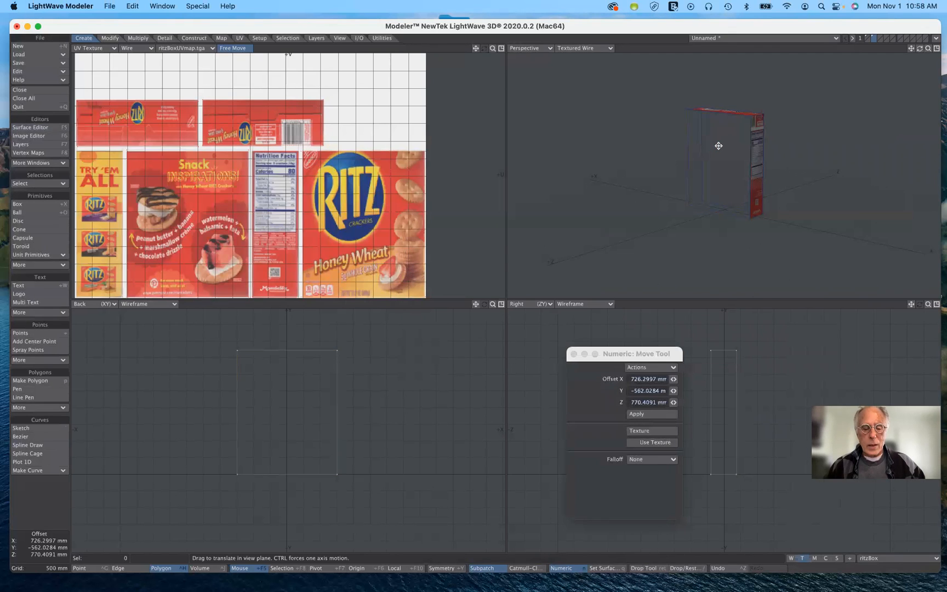
key(super+v)
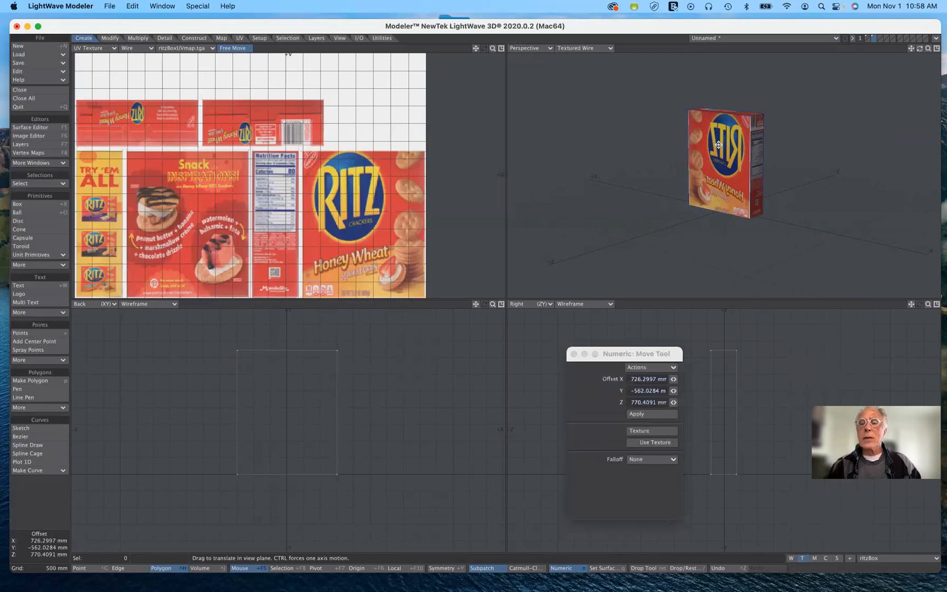
key(space)
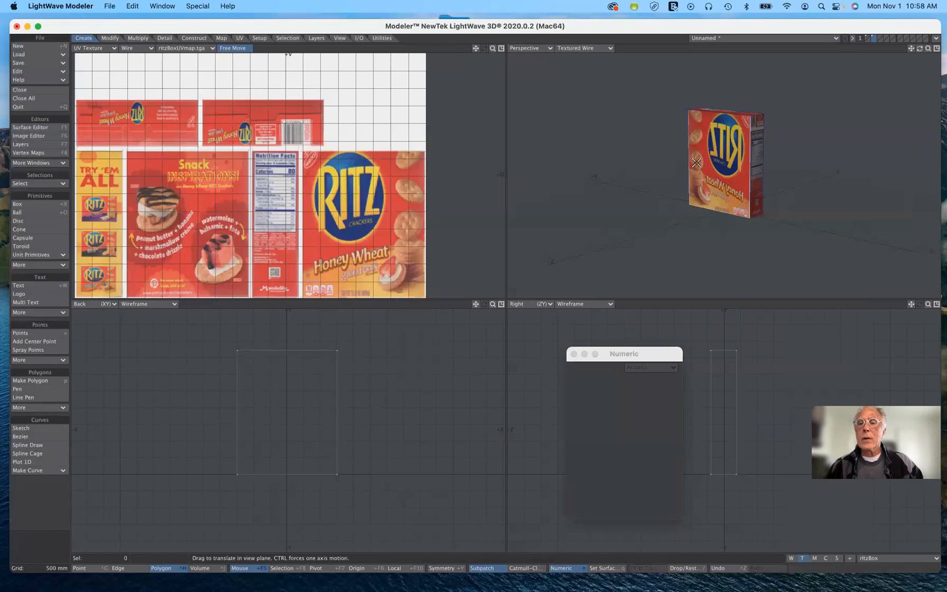
Select the detached front face, move it away from the box to test the separation, and undo the move
click(718, 144)
click(718, 152)
click(718, 153)
click(689, 158)
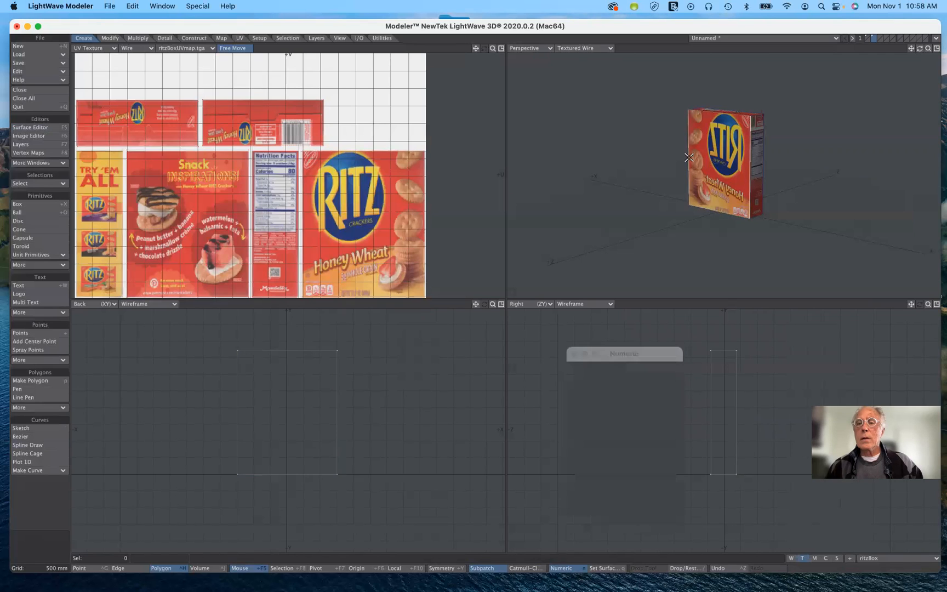
click(720, 155)
key(t)
drag(719, 155, 725, 168)
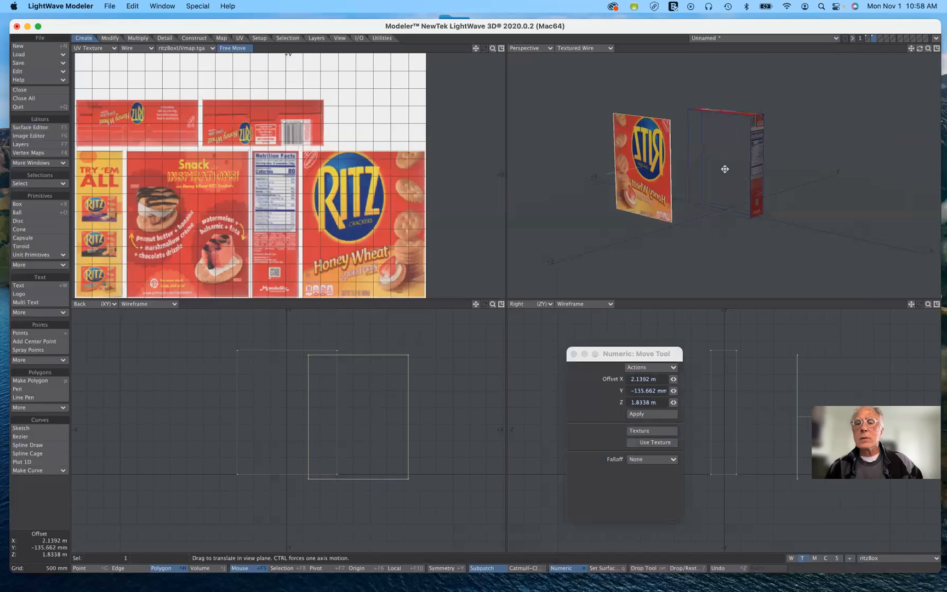
key(super+z)
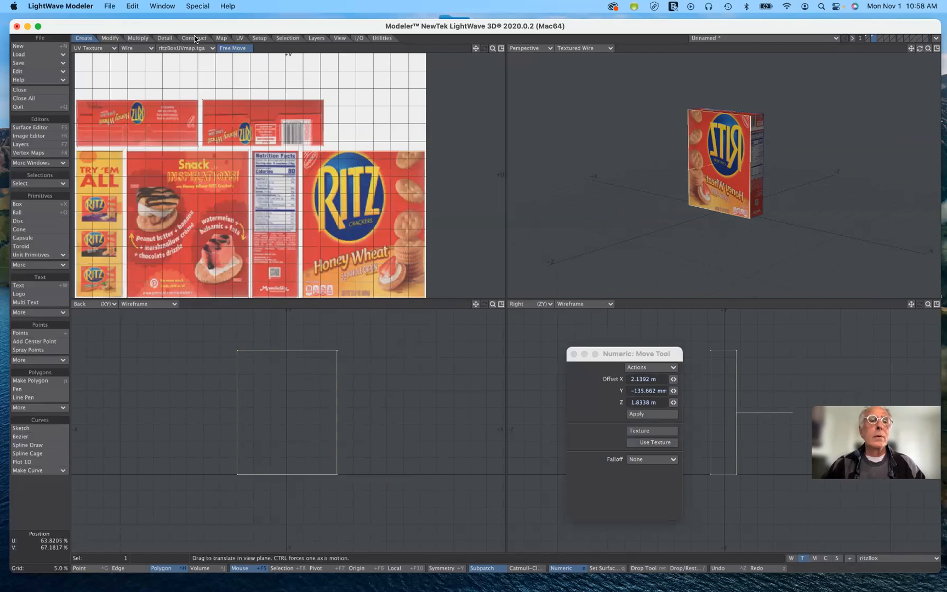
Switch the UV Texture viewport to Top (XZ), rotate the front face -180° about Y with the action center set to Selection, and deselect it
click(96, 50)
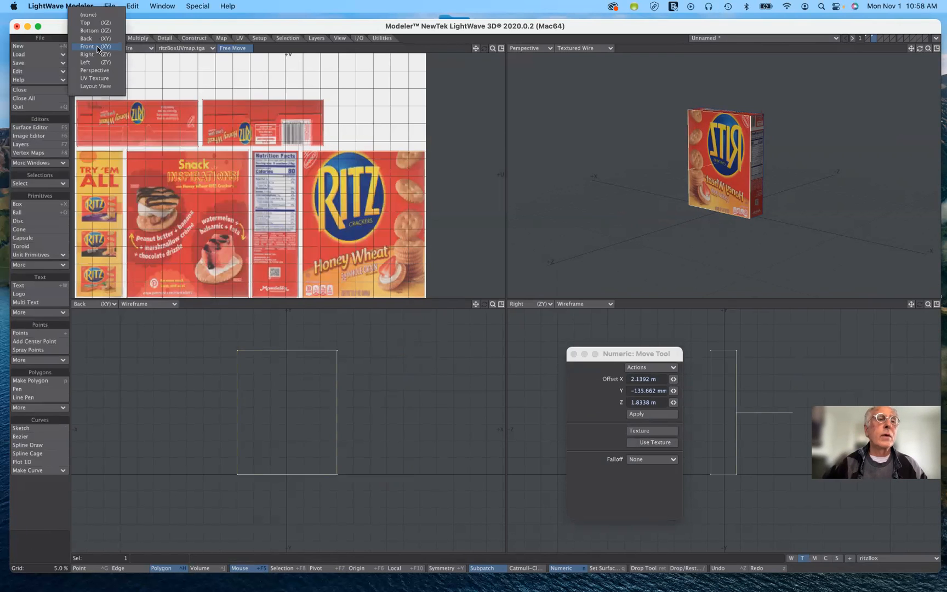
click(97, 23)
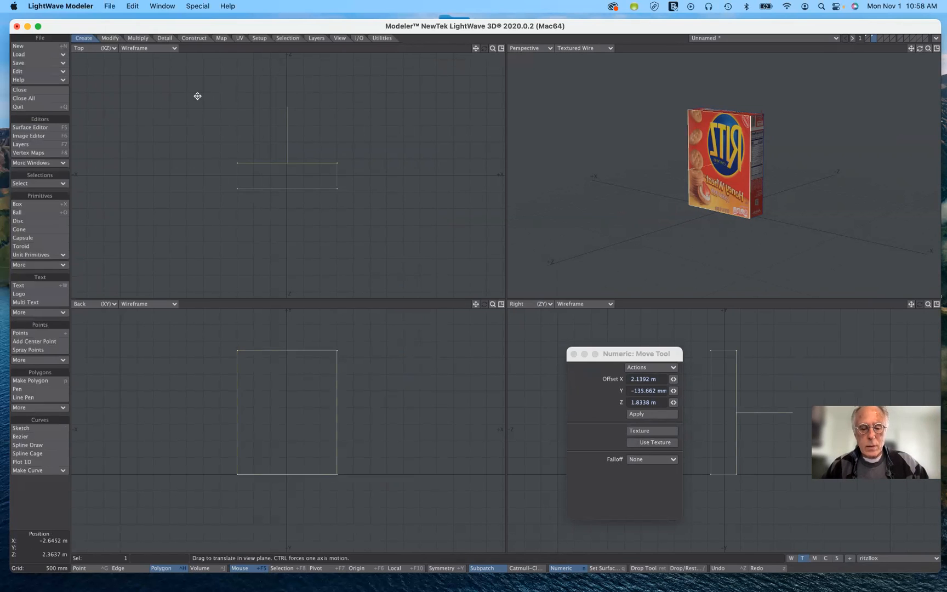
key(y)
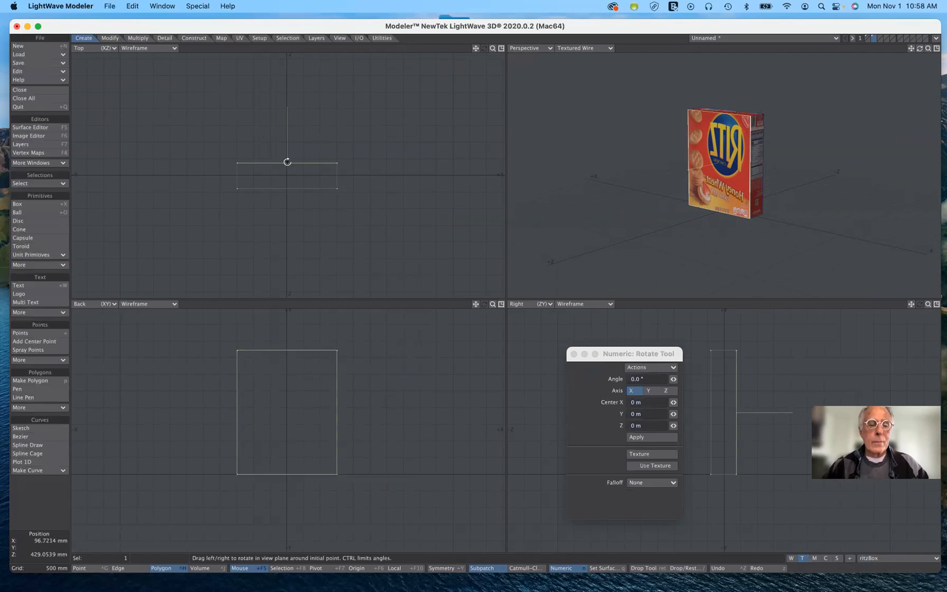
click(294, 570)
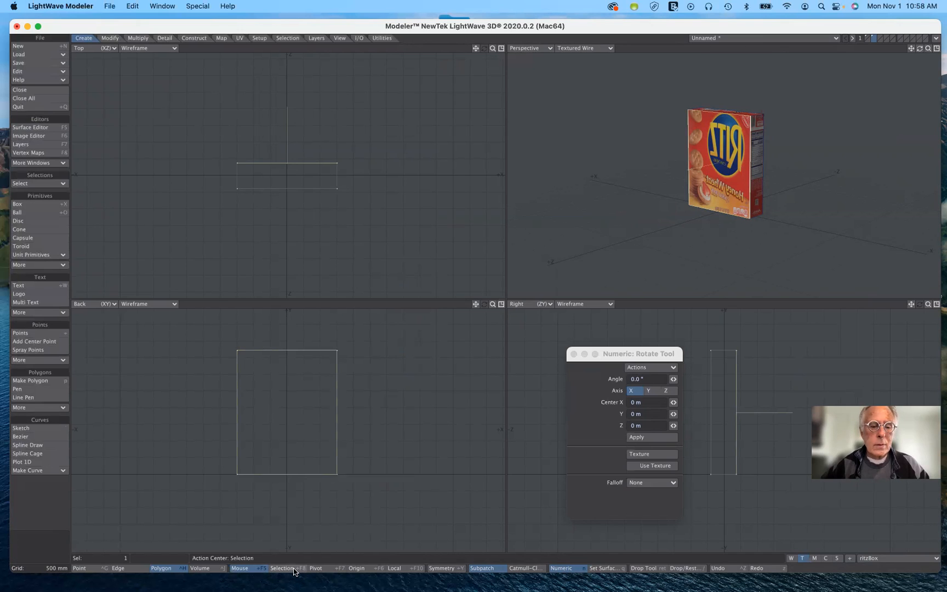
click(285, 160)
drag(287, 162, 391, 239)
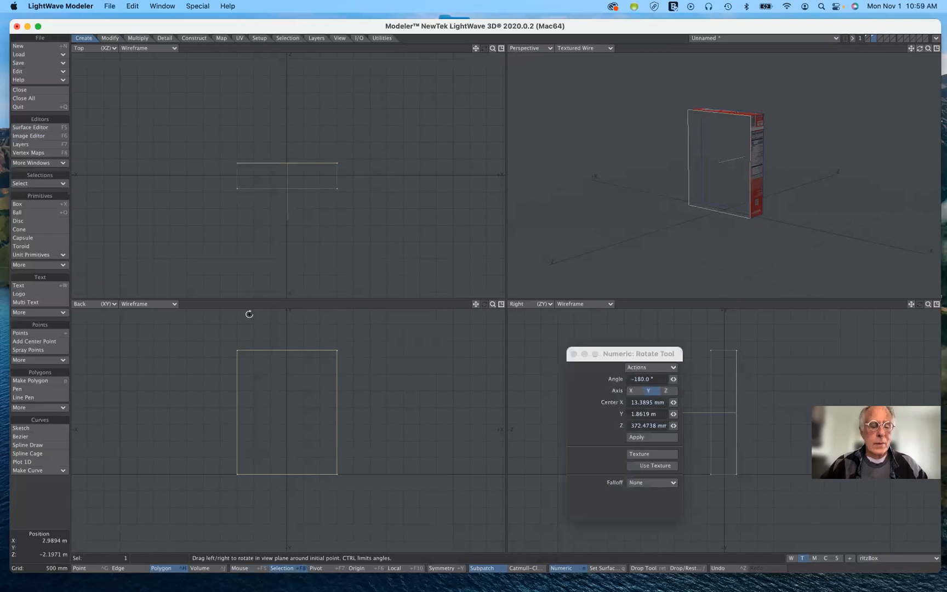
key(Return)
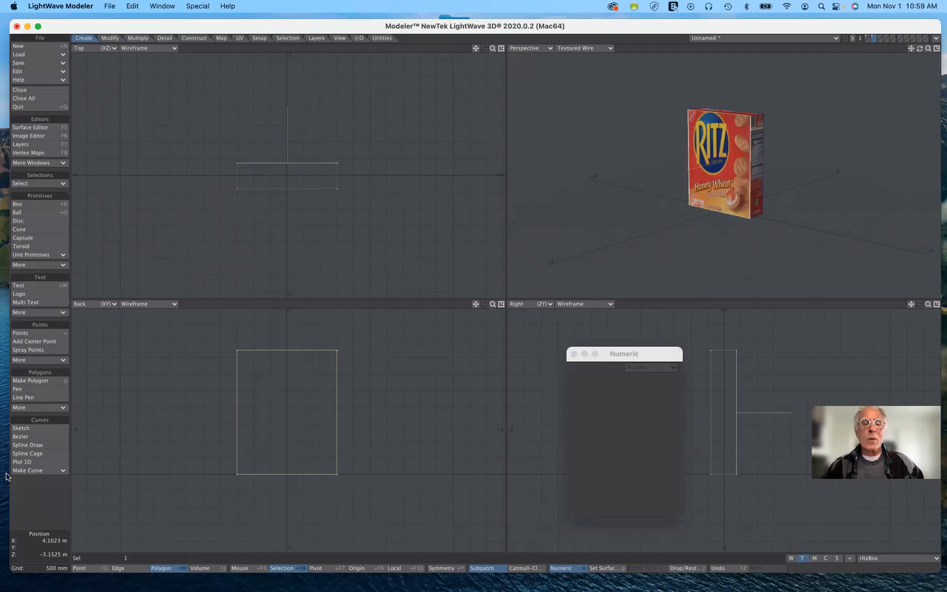
click(47, 552)
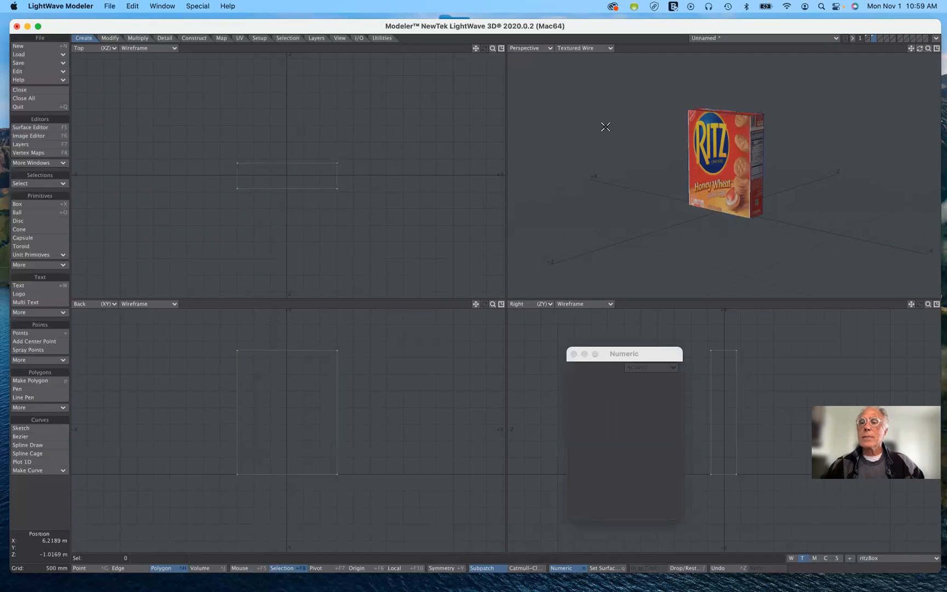
drag(920, 52, 871, 57)
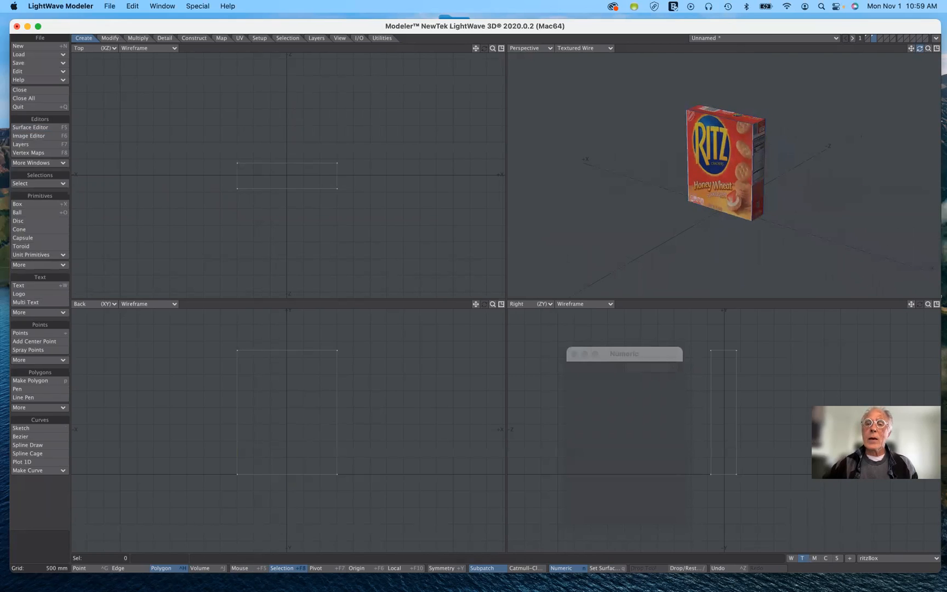